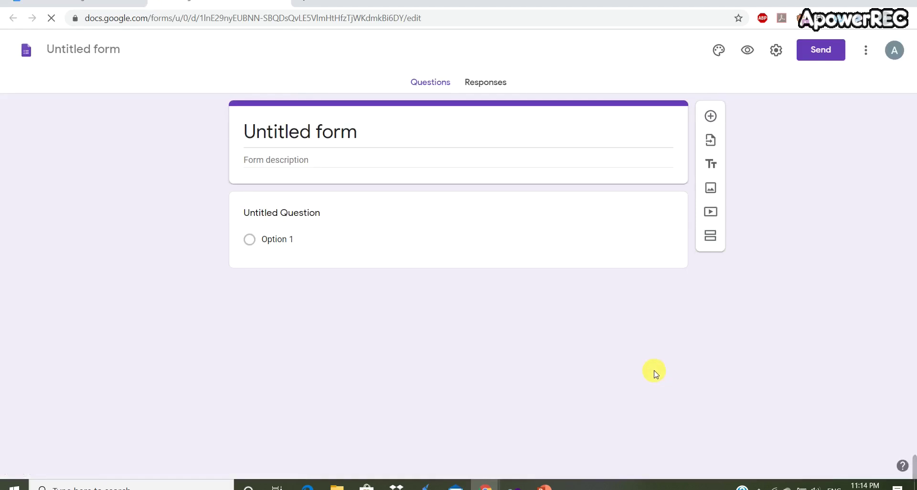
Title the form "Gk Question" and give the form file the same name
{"action": "left_click", "coordinate": [416, 130]}
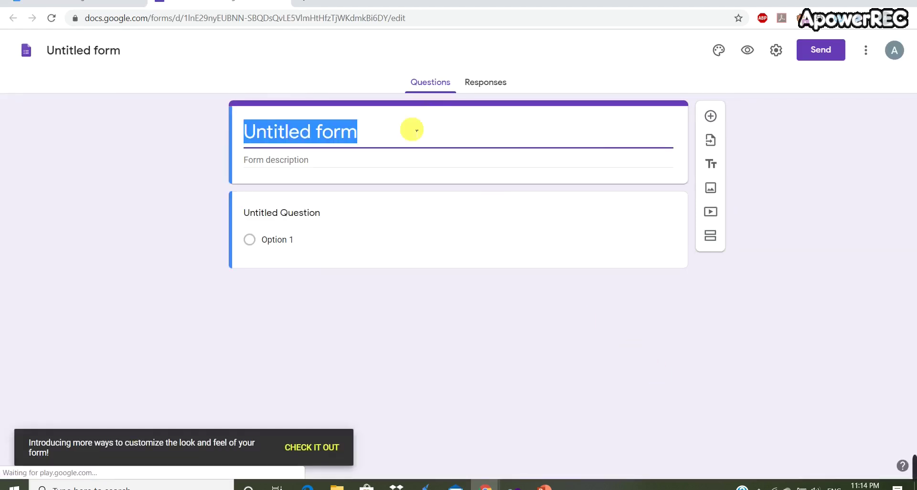
{"action": "type", "text": "Gk Q"}
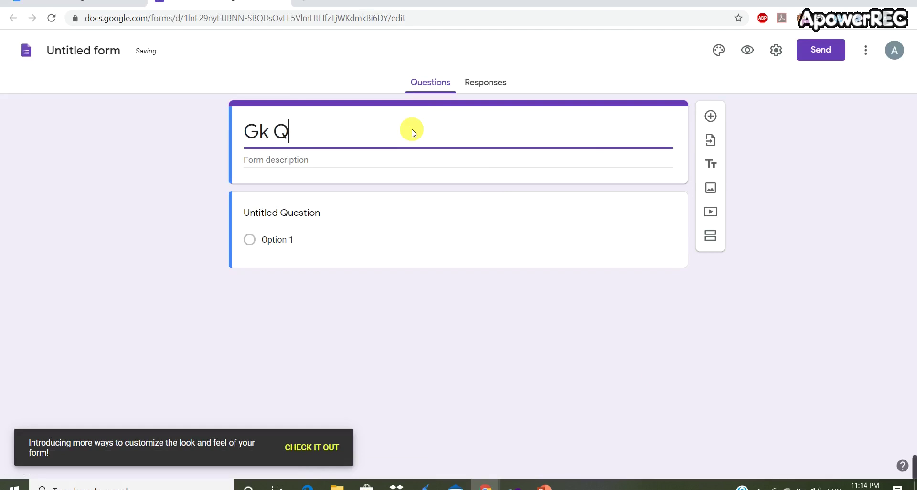
{"action": "type", "text": "uestion"}
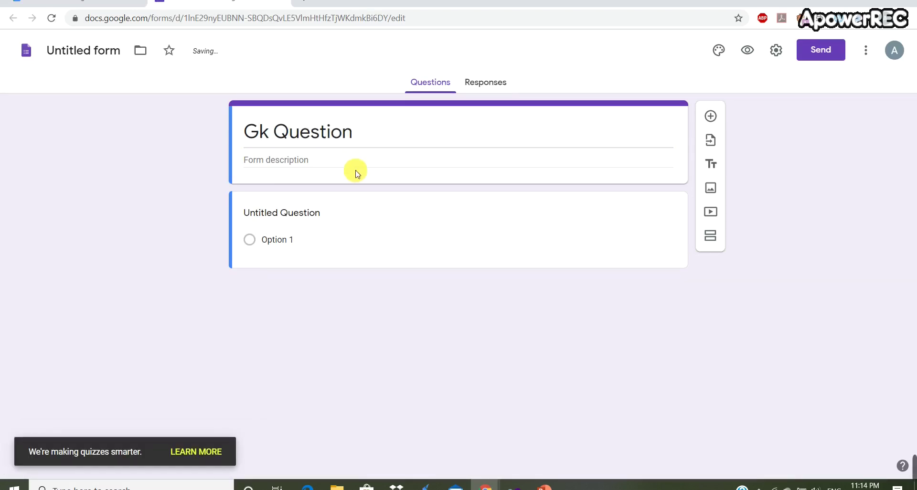
{"action": "left_click", "coordinate": [299, 212]}
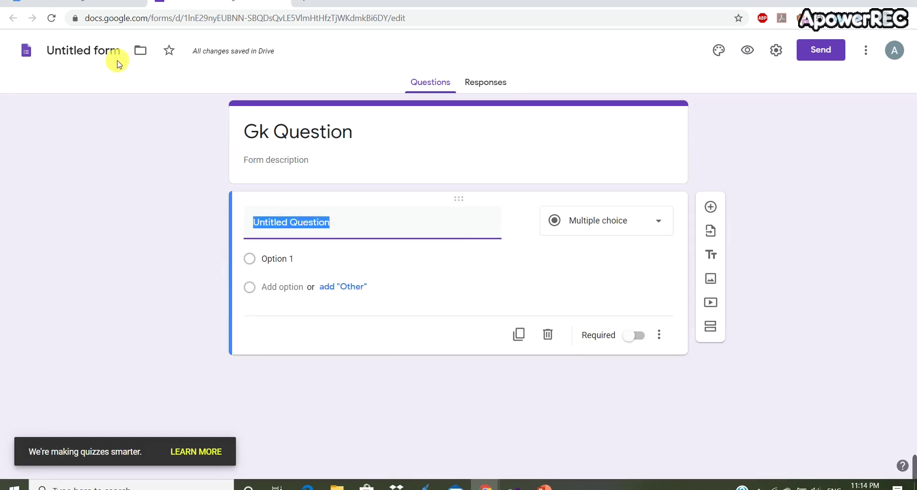
{"action": "left_click", "coordinate": [117, 58]}
Word the first question as "Name of the Indian Prime Minister"
{"action": "left_click", "coordinate": [289, 228]}
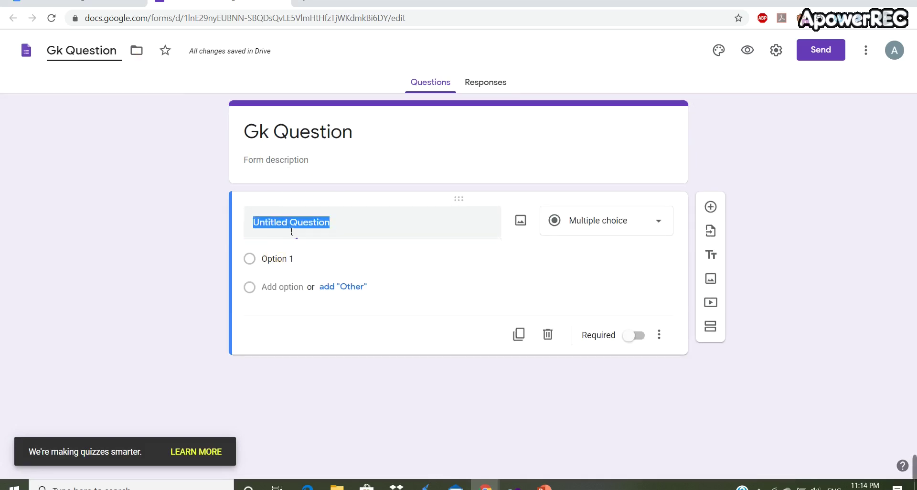
{"action": "type", "text": "P"}
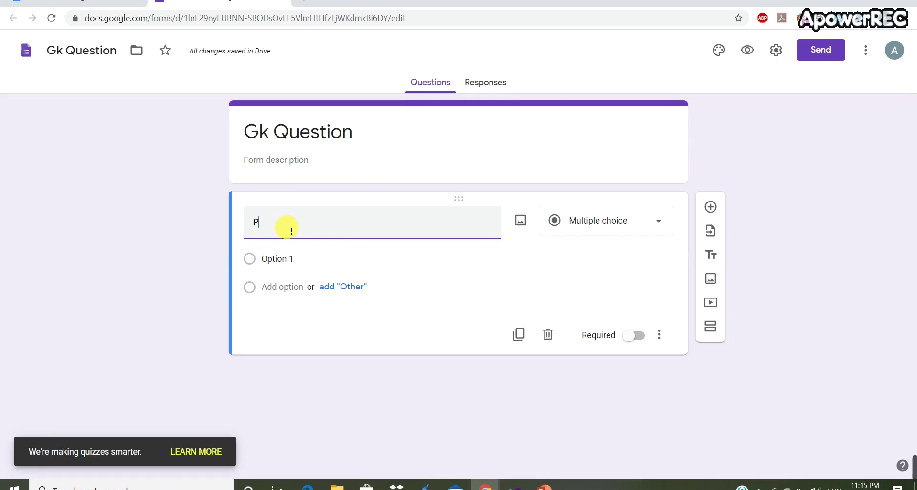
{"action": "type", "text": "rime Min"}
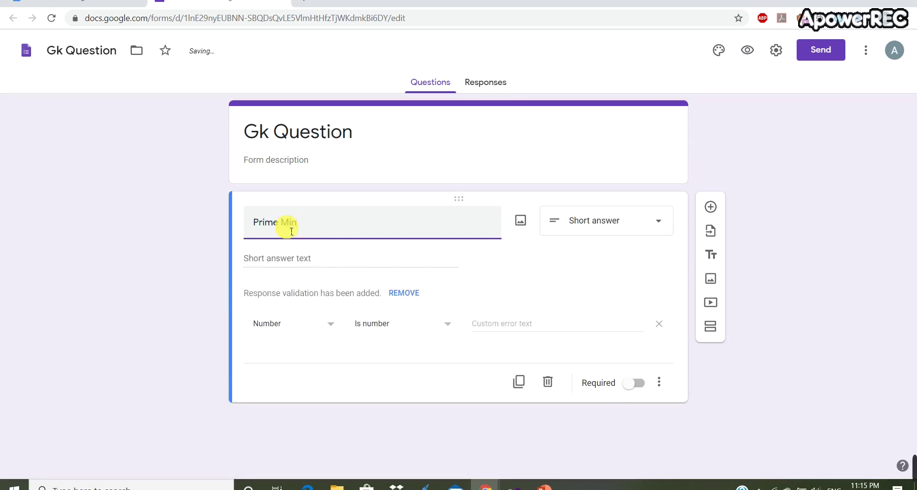
{"action": "type", "text": "ister"}
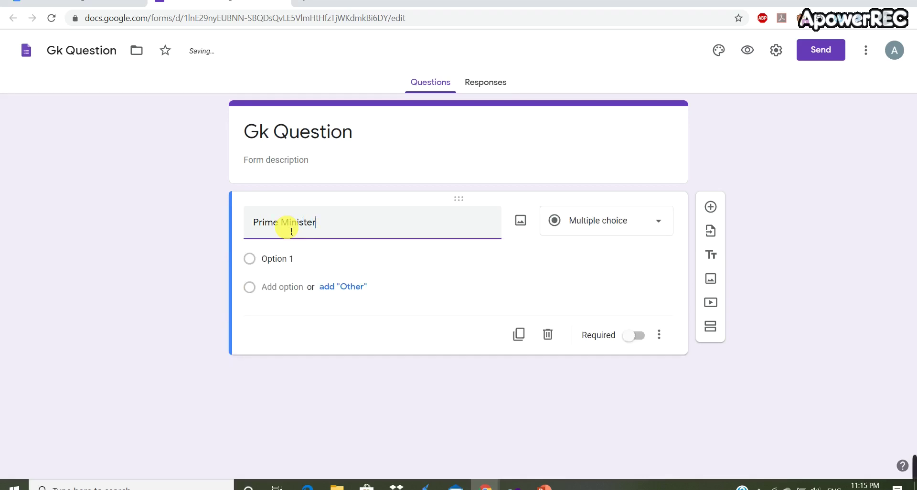
{"action": "key", "text": "Home"}
{"action": "type", "text": "Ind"}
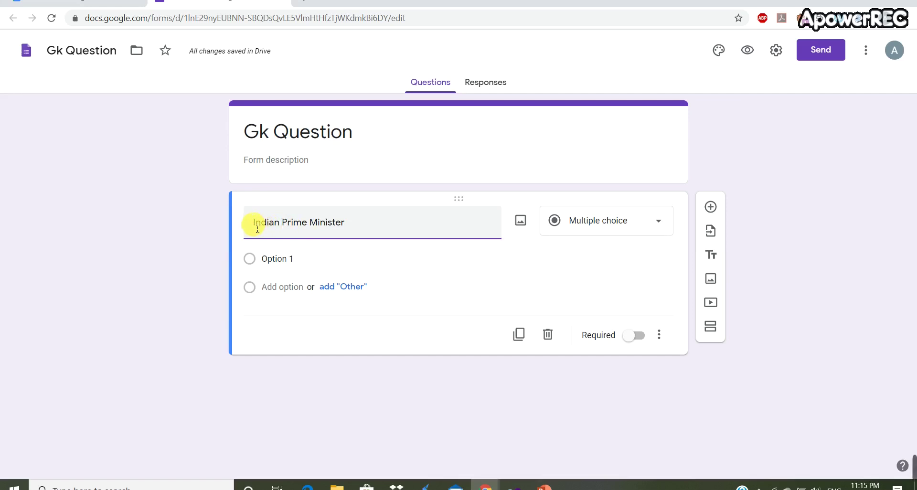
{"action": "type", "text": "name of "}
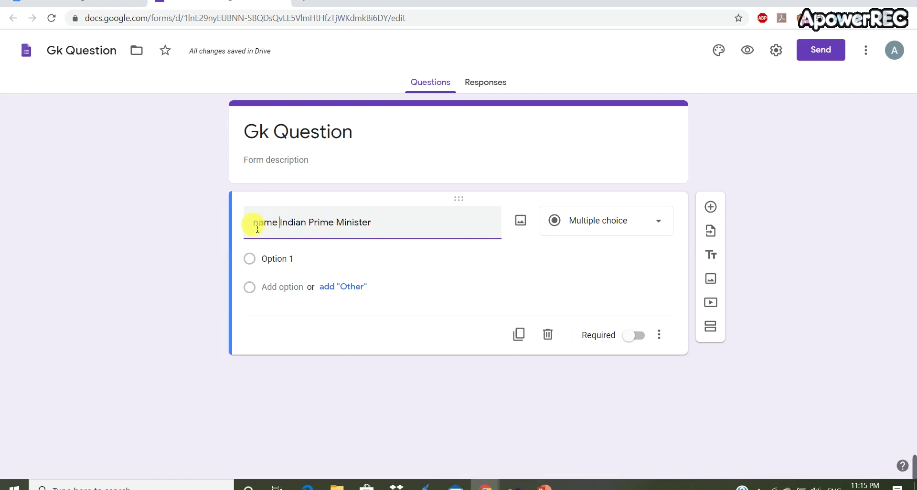
{"action": "type", "text": "the"}
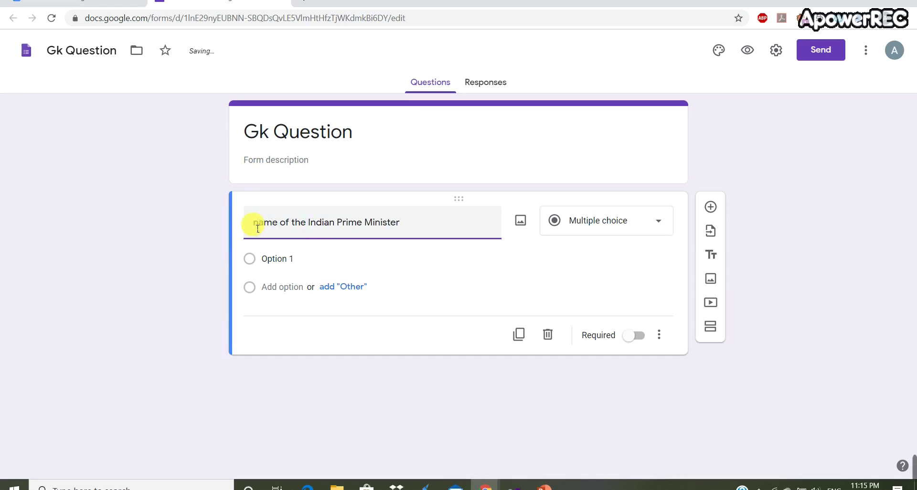
{"action": "key", "text": "Left"}
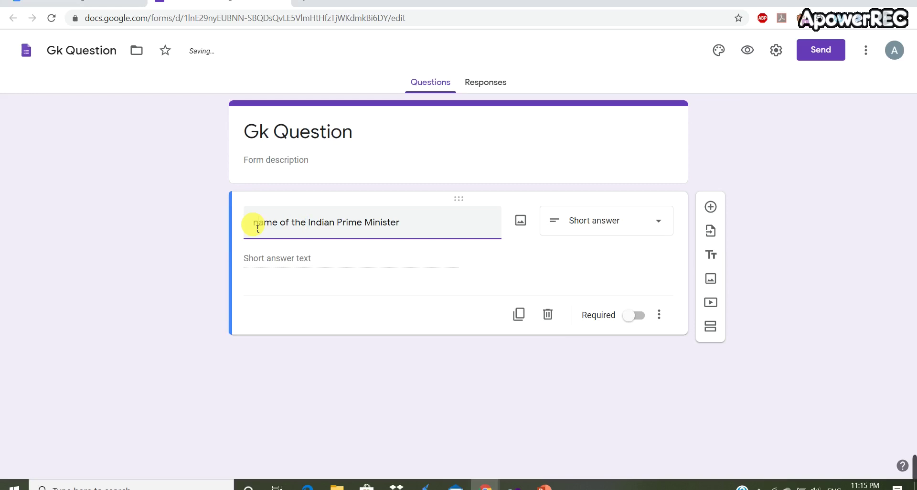
{"action": "left_click", "coordinate": [257, 228]}
{"action": "key", "text": "BackSpace"}
{"action": "type", "text": "N"}
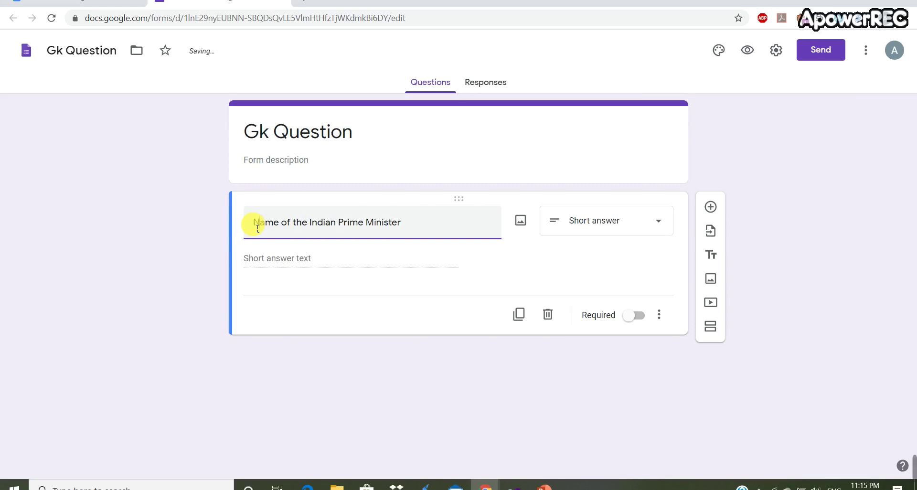
Make the question multiple choice with the options Modiji, Stalin, Rajini and Kamal
{"action": "left_click", "coordinate": [593, 229]}
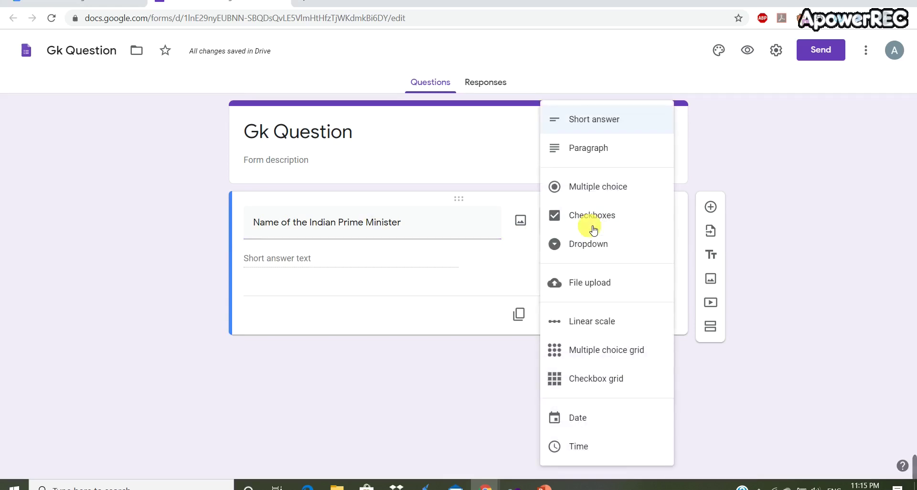
{"action": "left_click", "coordinate": [596, 191]}
{"action": "left_click", "coordinate": [278, 260]}
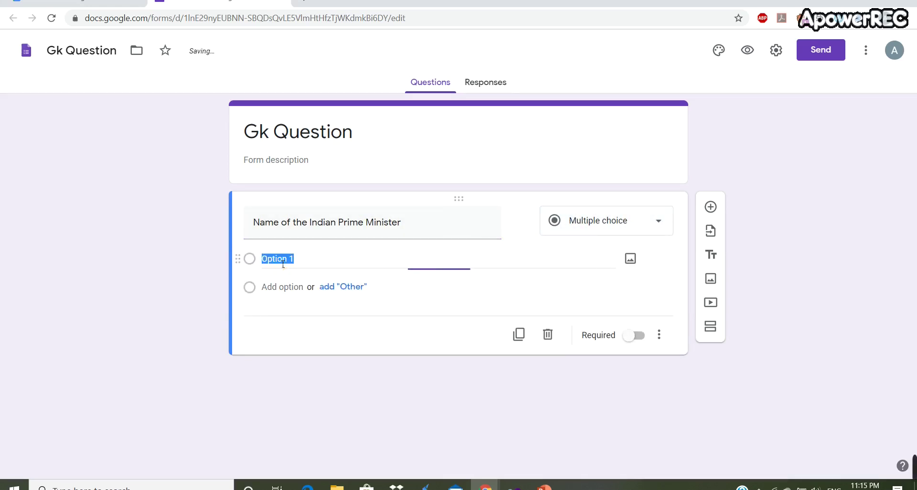
{"action": "type", "text": "Modi"}
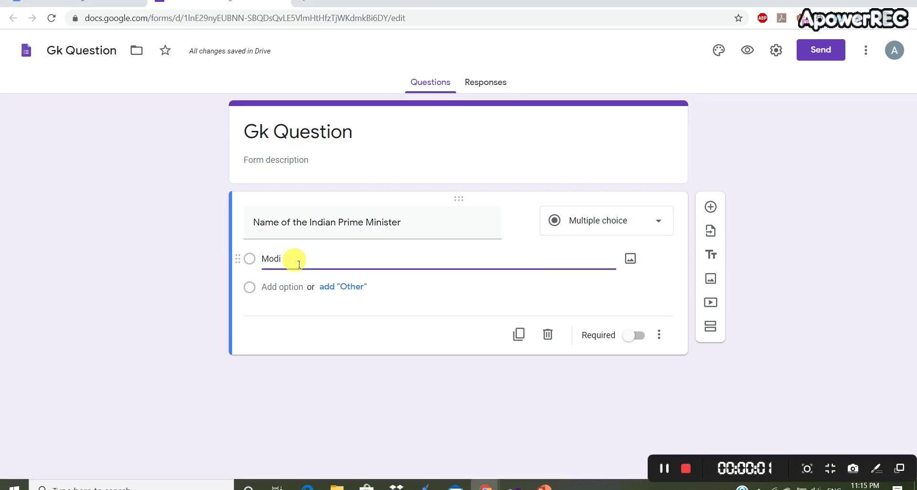
{"action": "type", "text": "ji"}
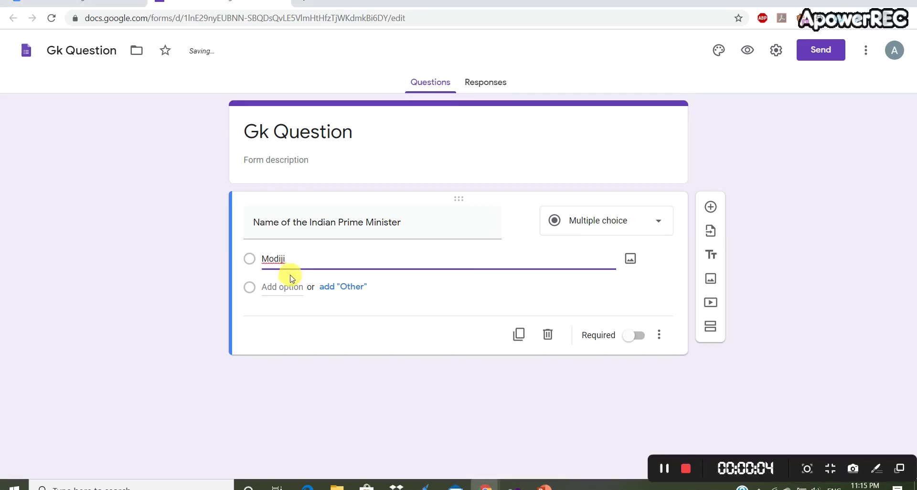
{"action": "left_click", "coordinate": [283, 286]}
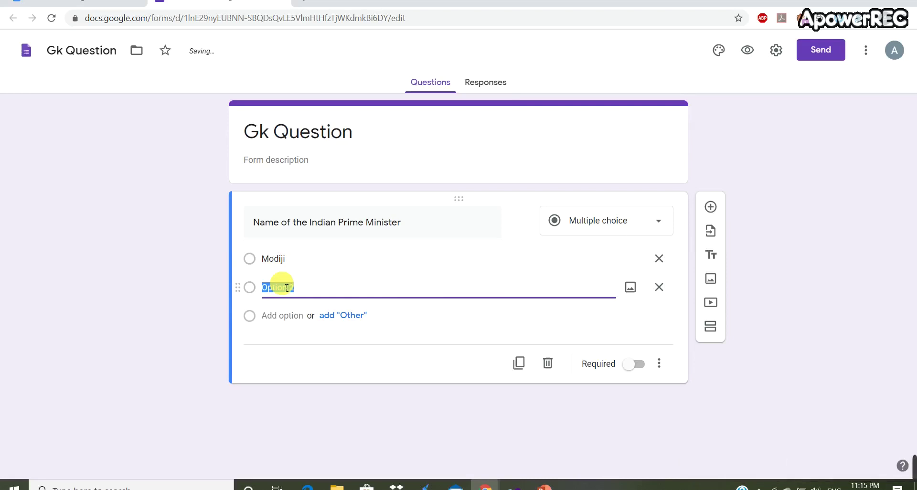
{"action": "type", "text": "Stalin"}
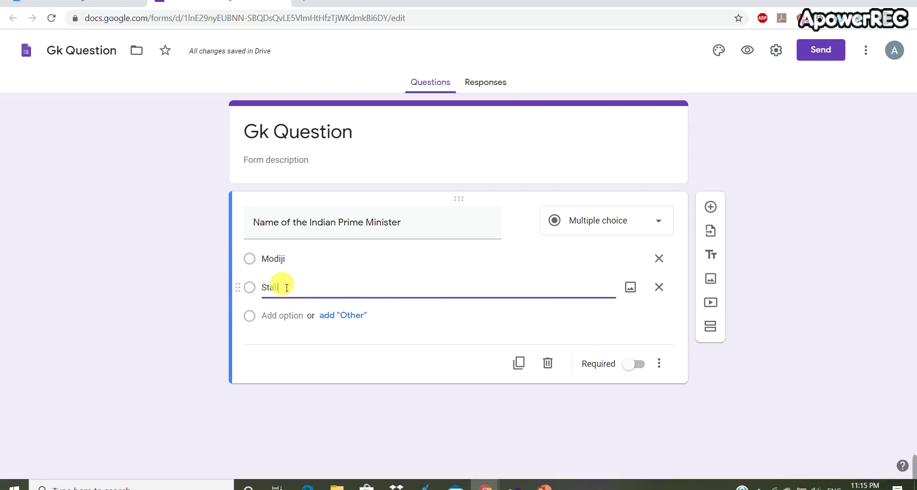
{"action": "left_click", "coordinate": [287, 317]}
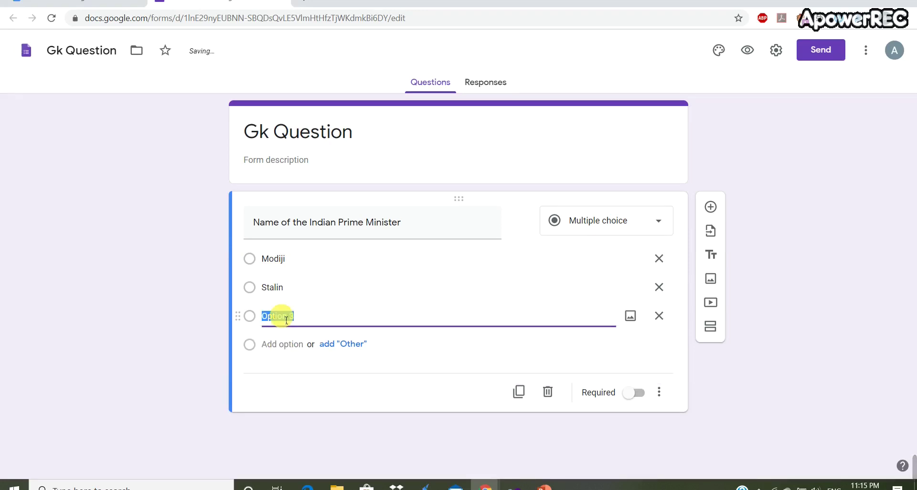
{"action": "type", "text": "Rajini"}
{"action": "left_click", "coordinate": [285, 345]}
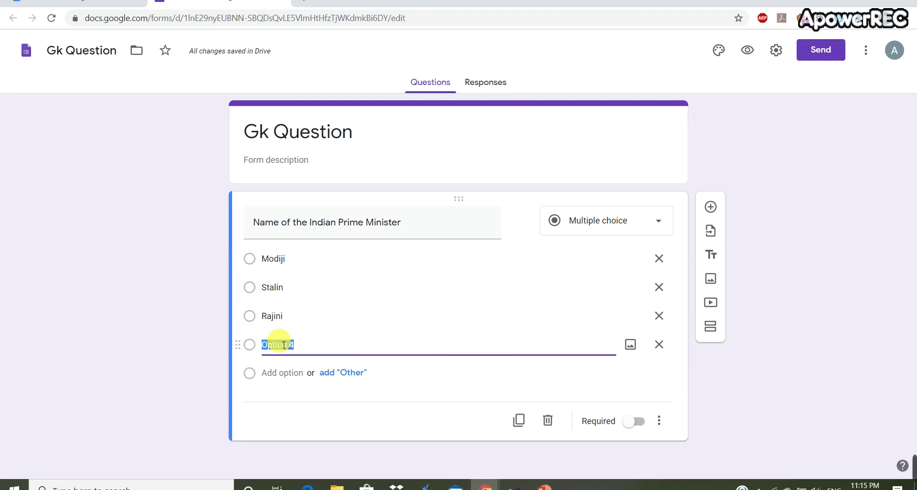
{"action": "type", "text": "Kama"}
Turn the form into a quiz in its settings and save the change
{"action": "left_click", "coordinate": [776, 50]}
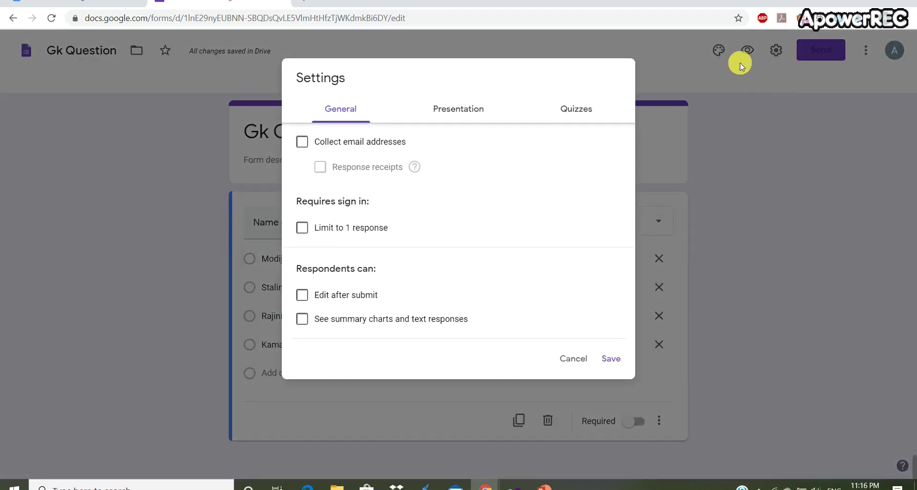
{"action": "left_click", "coordinate": [583, 112]}
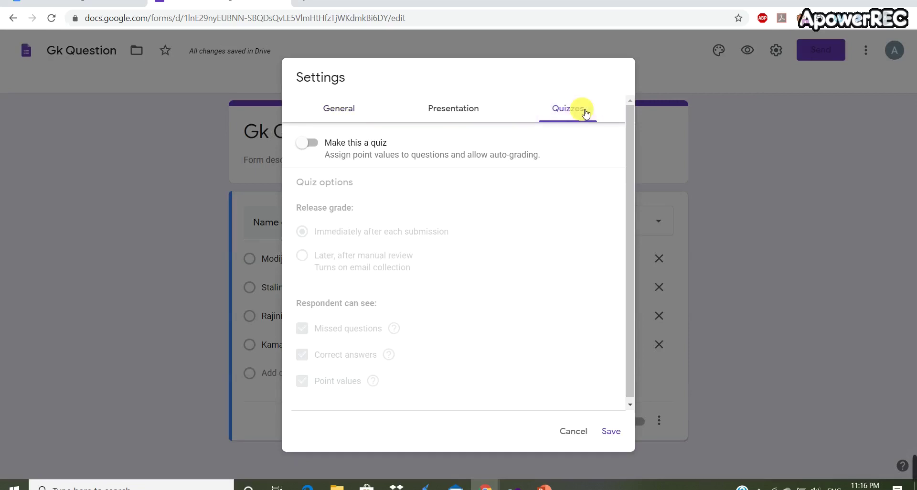
{"action": "left_click", "coordinate": [318, 146]}
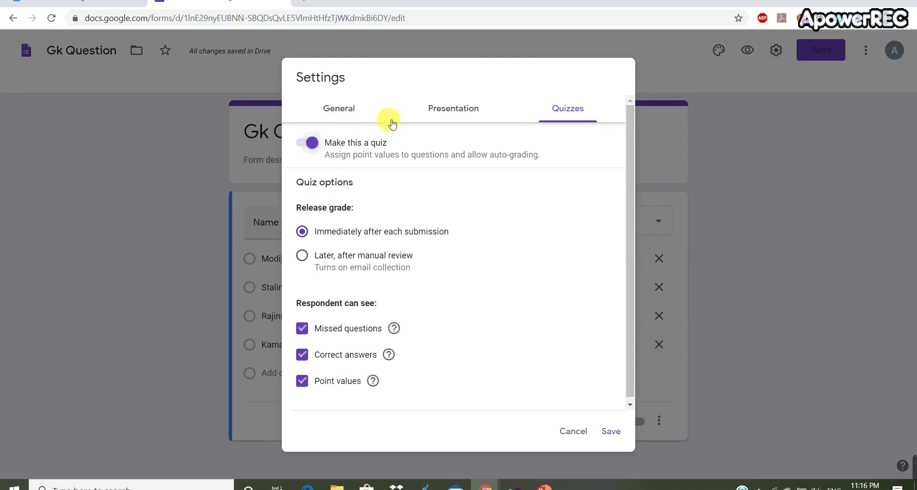
{"action": "left_click", "coordinate": [610, 431]}
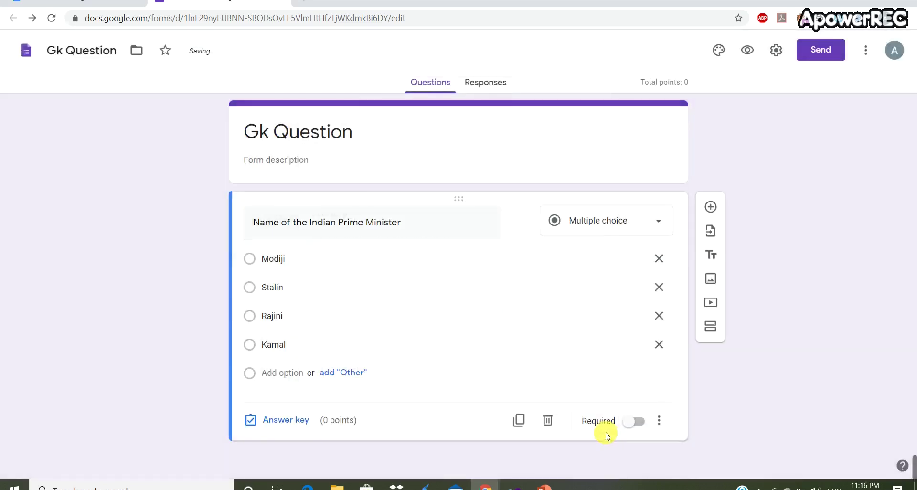
Switch the form's "Make this a quiz" setting off and on again, and save the settings
{"action": "left_click", "coordinate": [778, 44]}
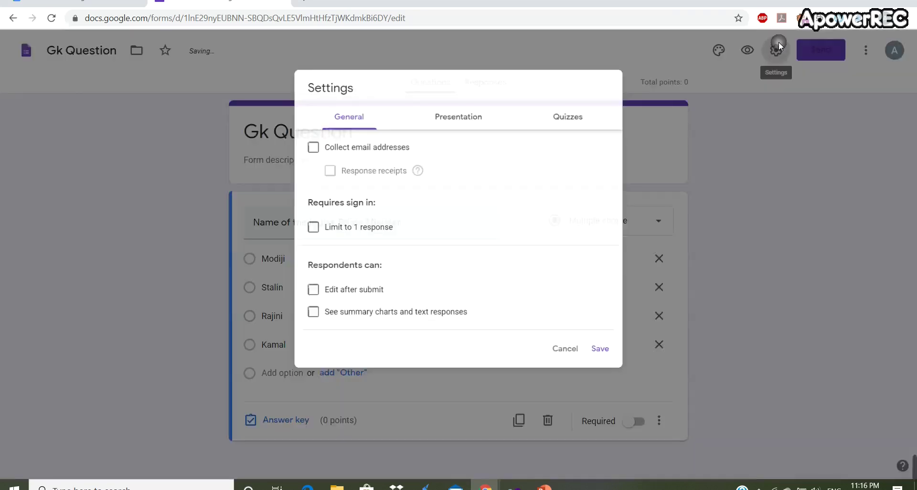
{"action": "left_click", "coordinate": [579, 111]}
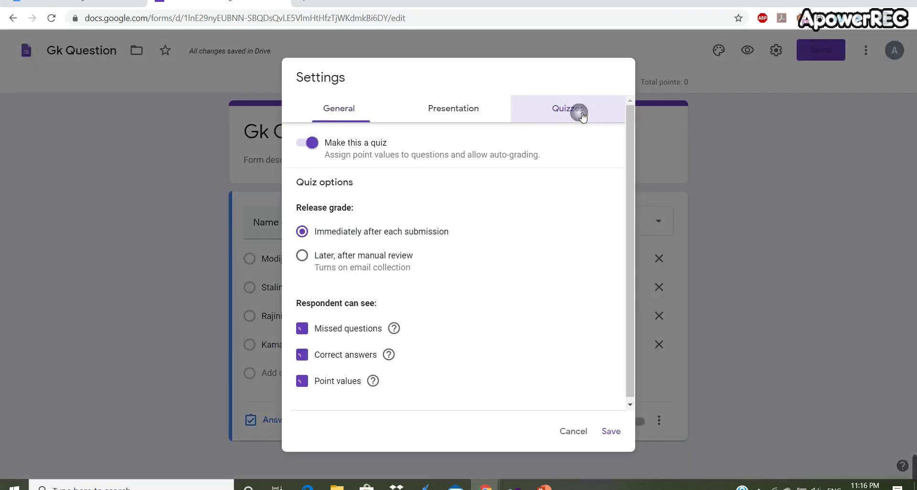
{"action": "left_click", "coordinate": [302, 148]}
{"action": "left_click", "coordinate": [320, 147]}
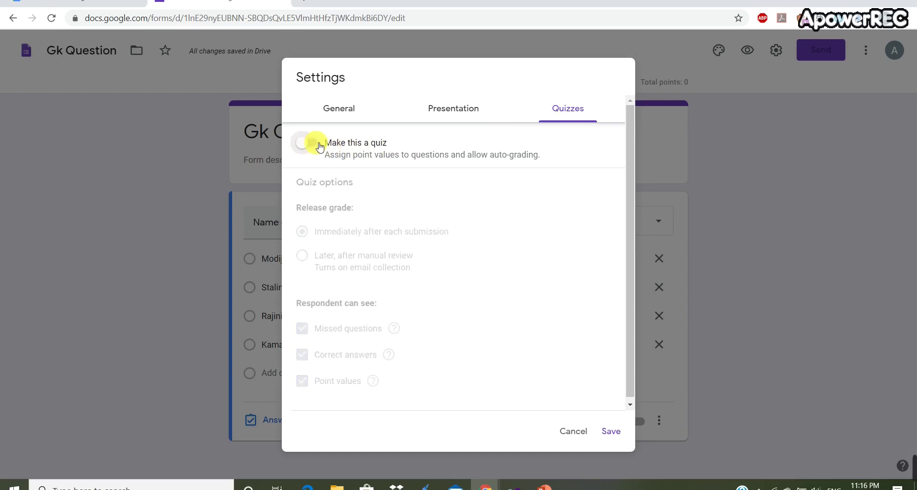
{"action": "left_click", "coordinate": [320, 147]}
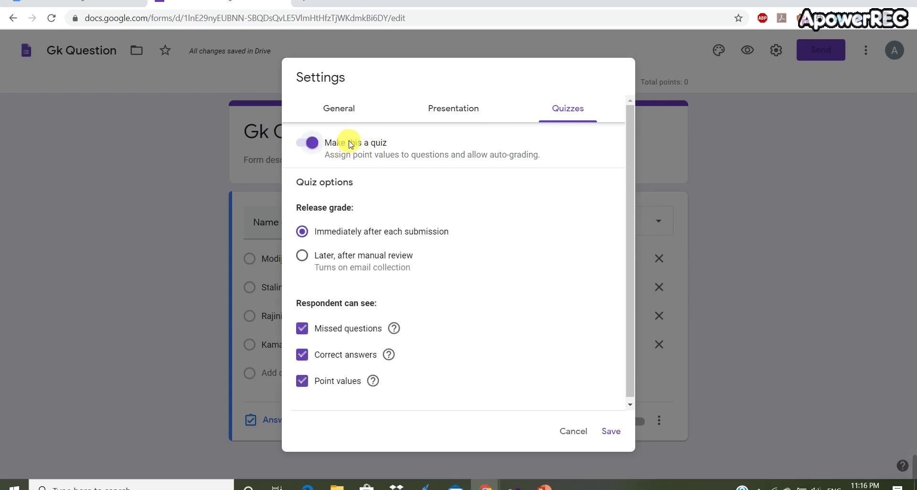
{"action": "left_click", "coordinate": [611, 432]}
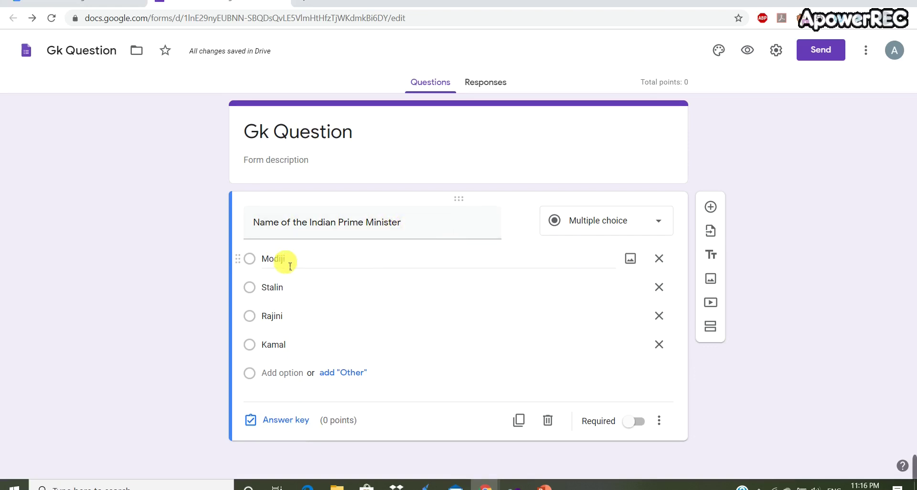
Mark Modiji as the correct answer to the Prime Minister question and give it 5 points
{"action": "left_click", "coordinate": [292, 423]}
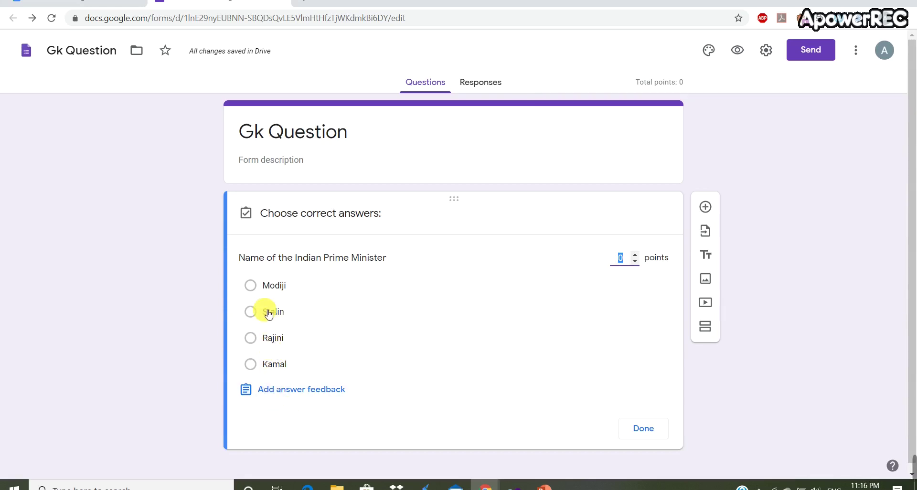
{"action": "left_click", "coordinate": [258, 288]}
{"action": "left_click", "coordinate": [258, 288]}
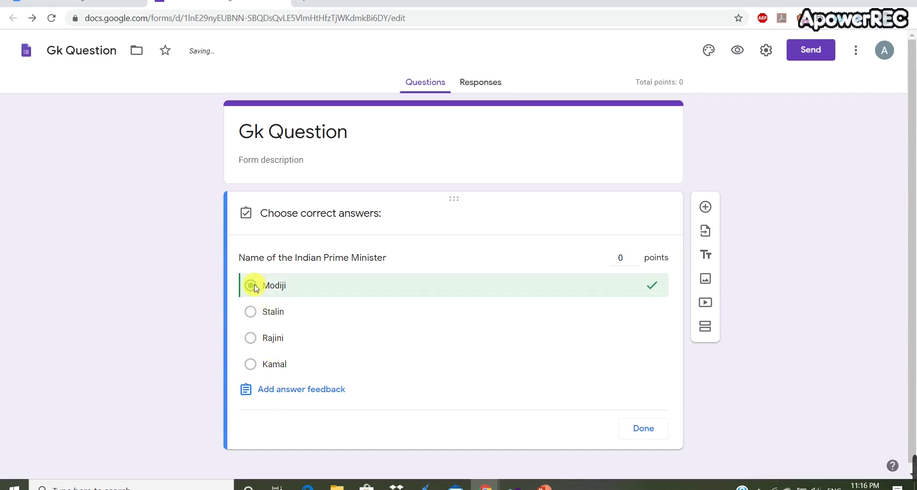
{"action": "left_click", "coordinate": [626, 259]}
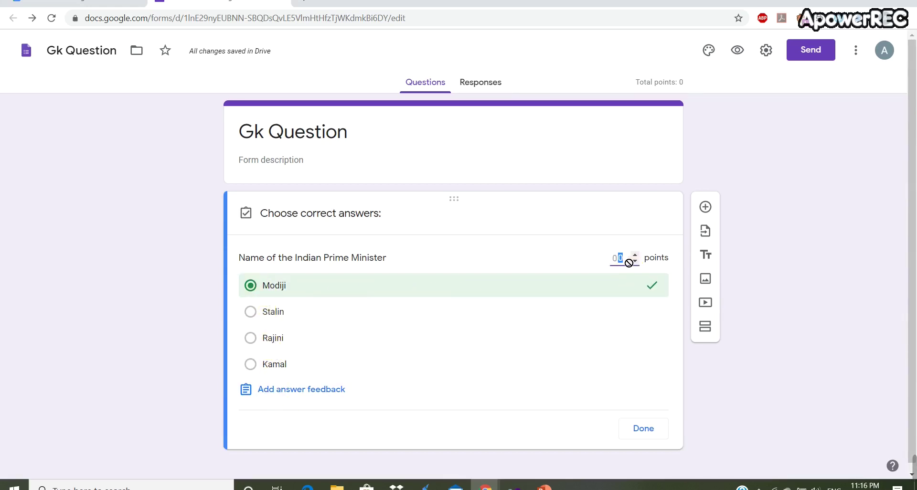
{"action": "left_click", "coordinate": [627, 260]}
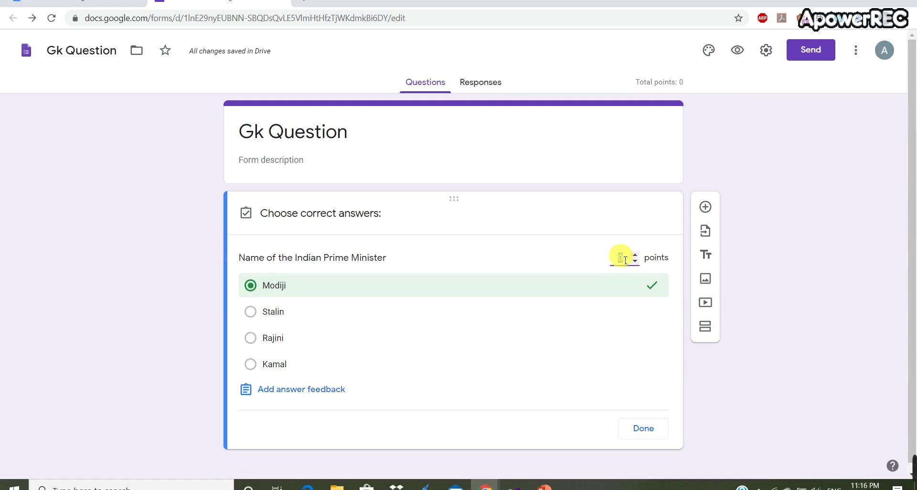
{"action": "type", "text": "5"}
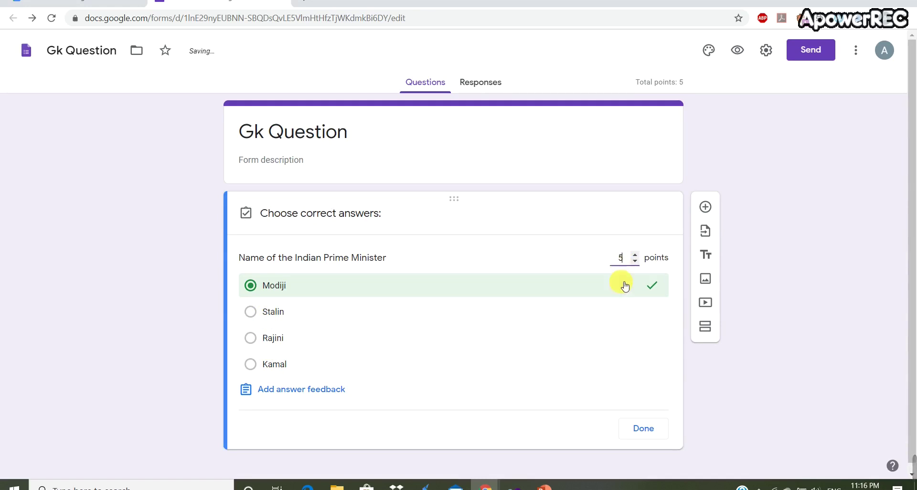
{"action": "left_click", "coordinate": [643, 429]}
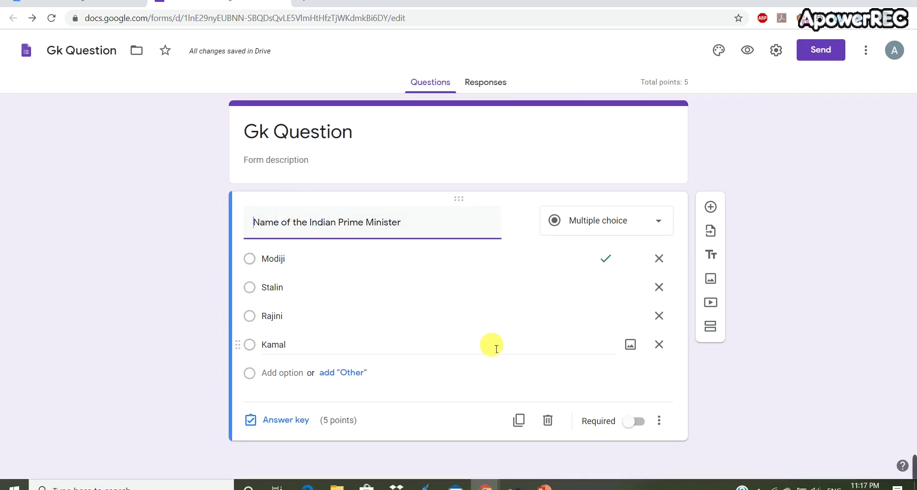
Add a second question, "Capital of Tamilnadu", with the options Madurai, Tiruppattur, Chennai and Trichy
{"action": "left_click", "coordinate": [711, 208]}
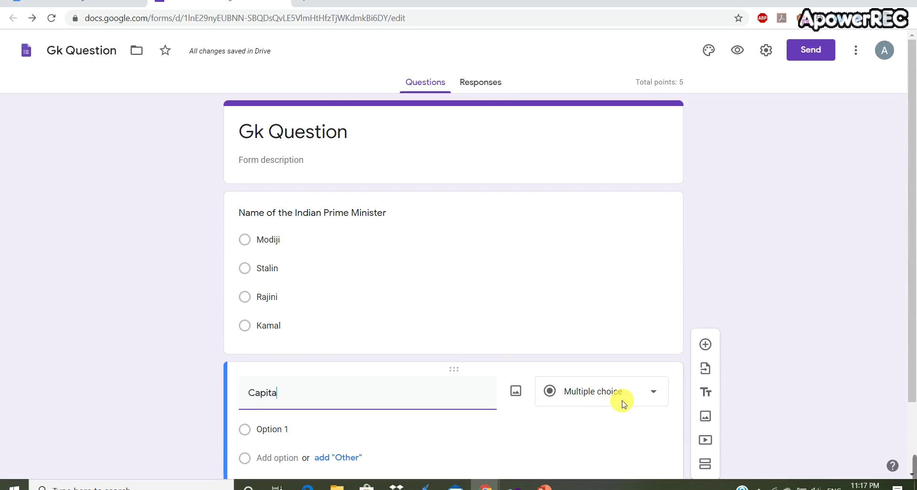
{"action": "type", "text": "Capital of Tamilnadu"}
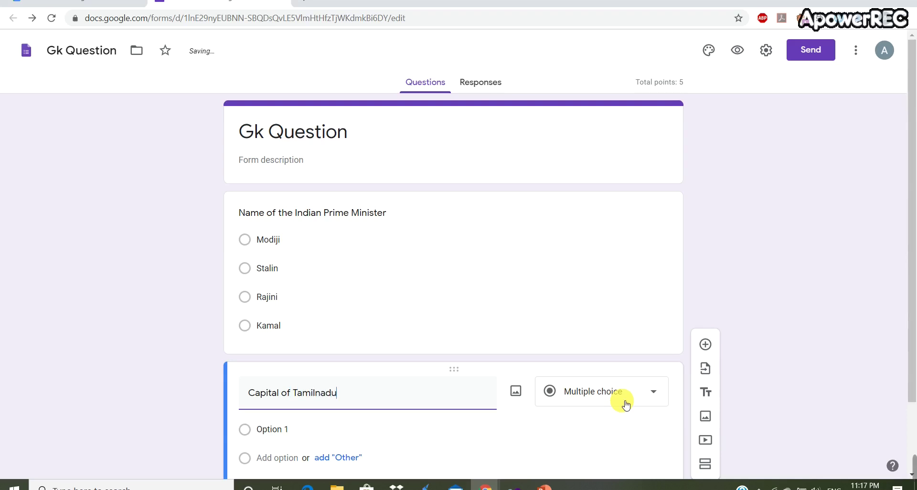
{"action": "scroll", "coordinate": [597, 397], "scroll_direction": "down", "scroll_amount": 2}
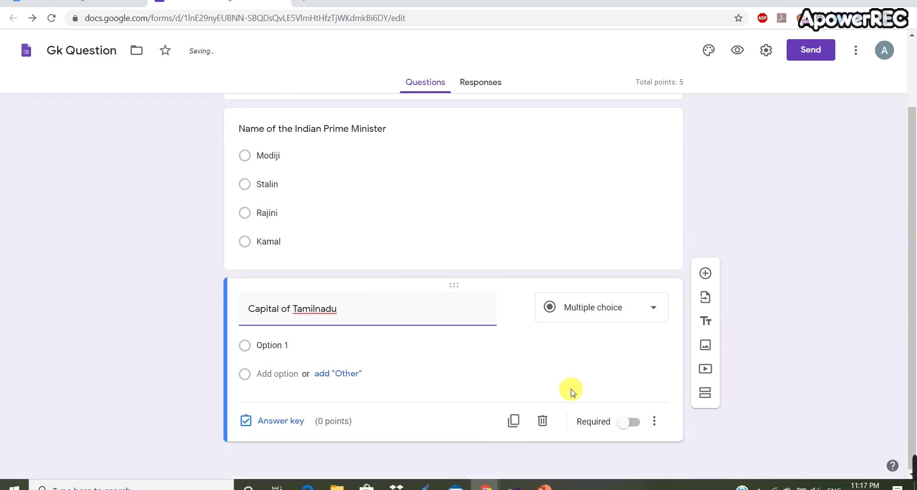
{"action": "left_click", "coordinate": [317, 353]}
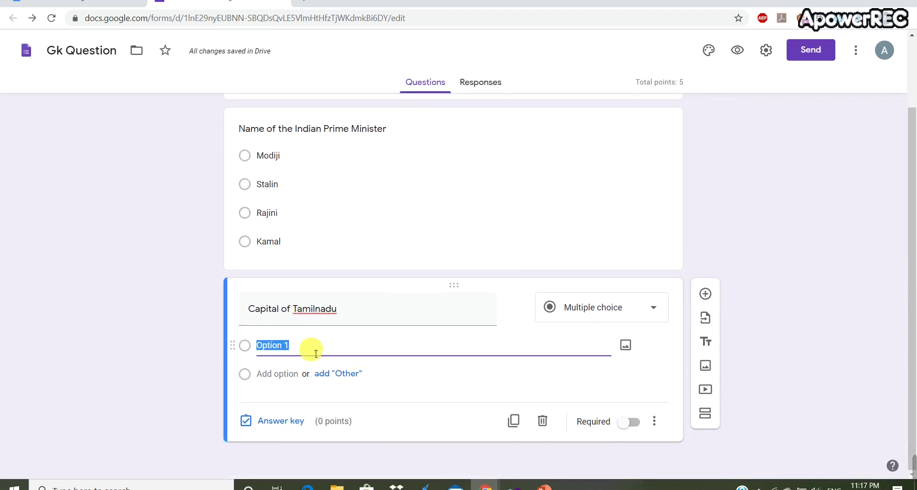
{"action": "key", "text": "BackSpace"}
{"action": "key", "text": "BackSpace"}
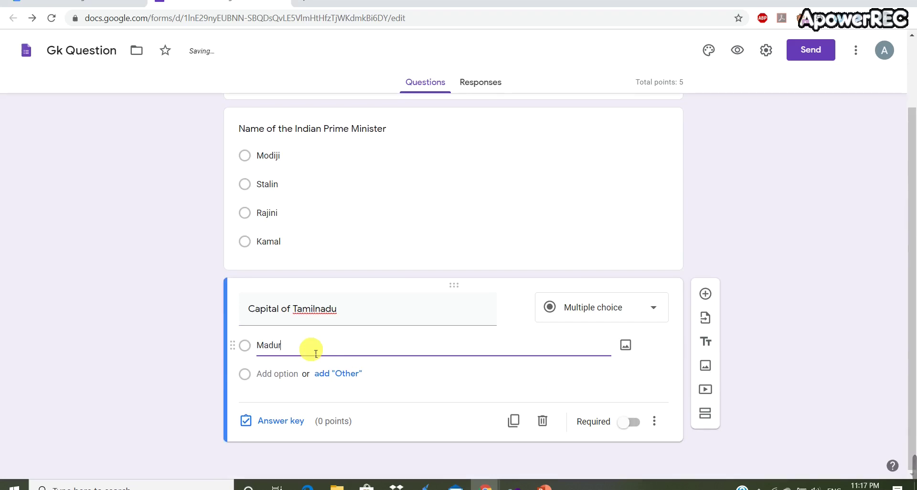
{"action": "left_click", "coordinate": [286, 374]}
{"action": "type", "text": "Tir"}
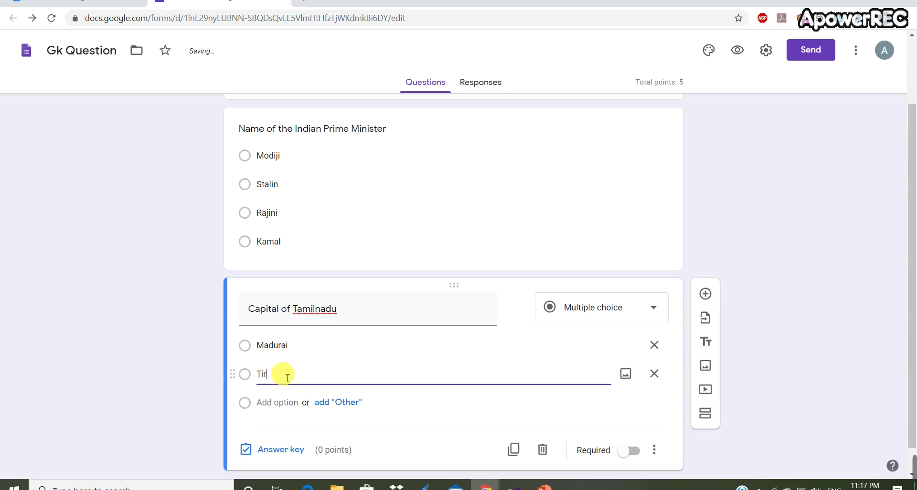
{"action": "type", "text": "uppattur"}
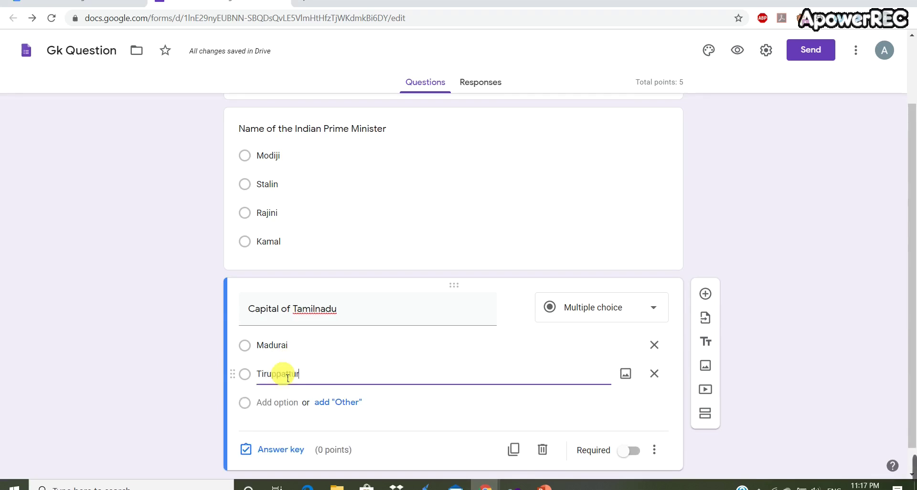
{"action": "left_click", "coordinate": [281, 403]}
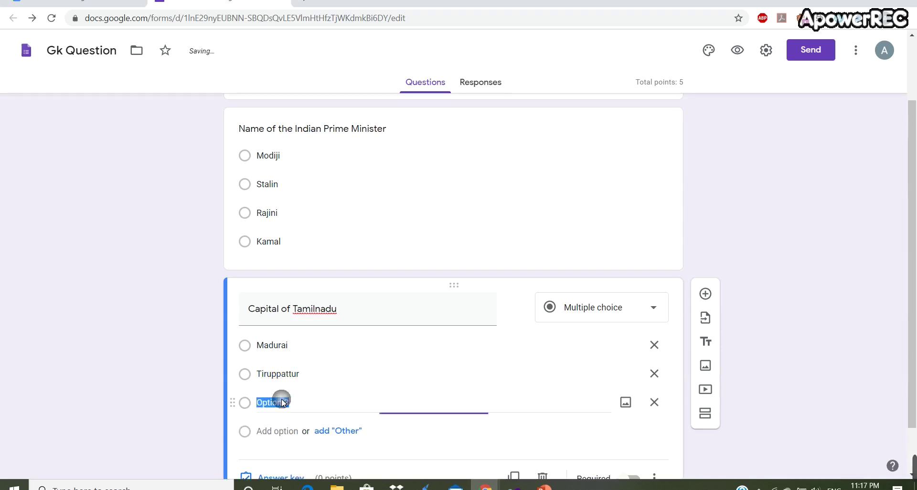
{"action": "type", "text": "Chennai"}
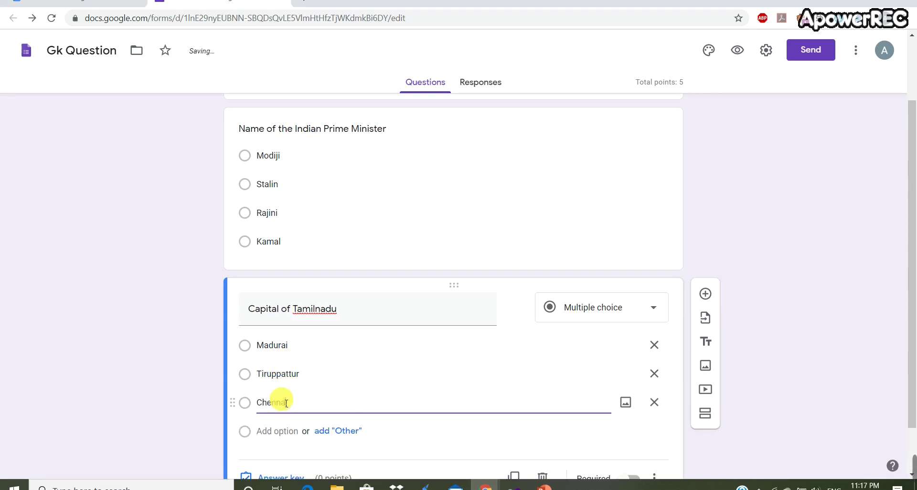
{"action": "left_click", "coordinate": [282, 431]}
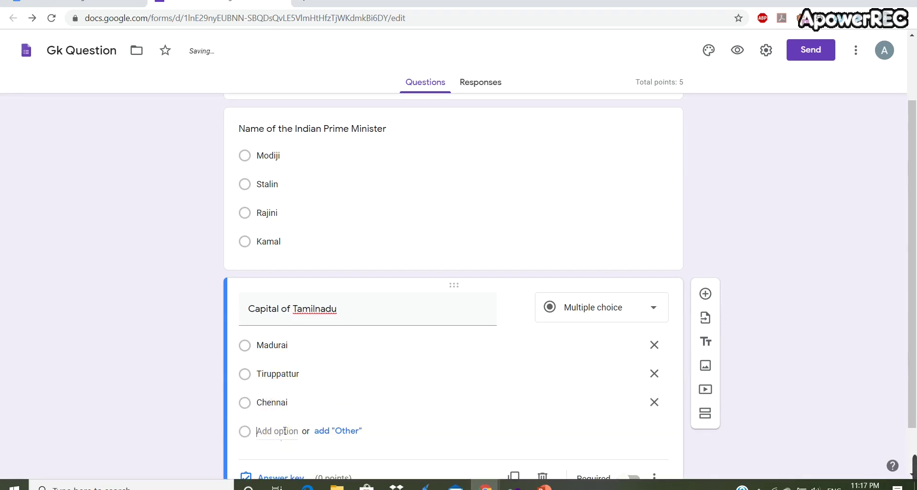
{"action": "type", "text": "Tr"}
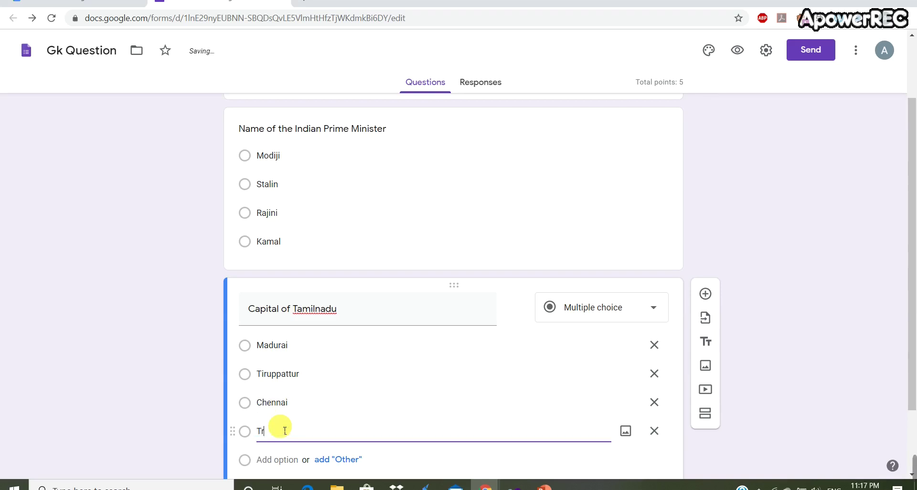
{"action": "type", "text": "ichy"}
Mark Chennai as the correct answer to the Tamilnadu capital question and give it 5 points
{"action": "scroll", "coordinate": [318, 412], "scroll_direction": "down", "scroll_amount": 2}
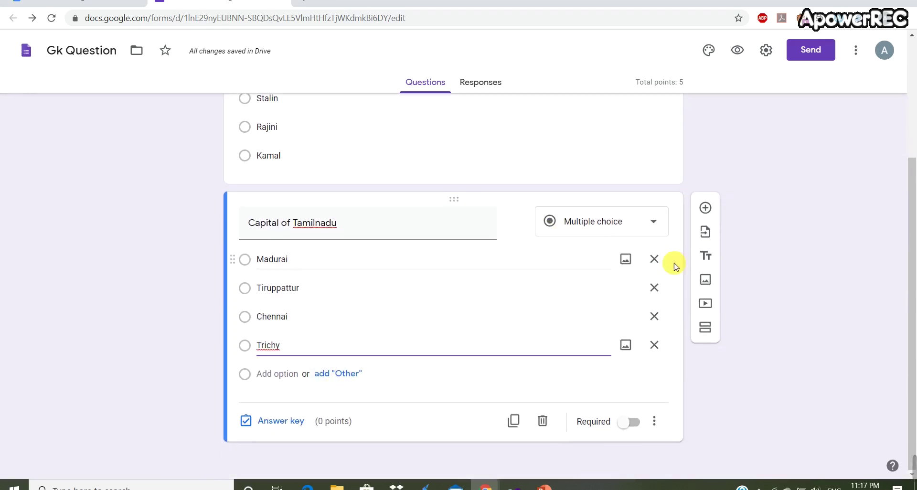
{"action": "left_click", "coordinate": [292, 425]}
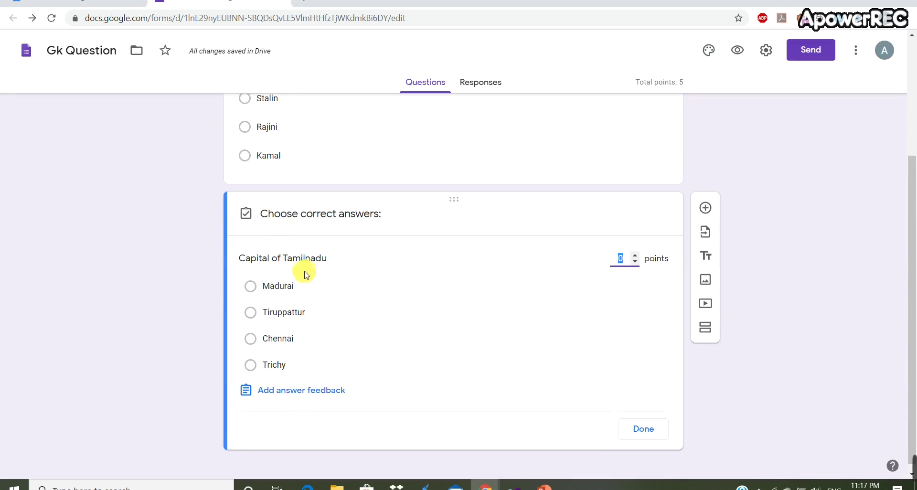
{"action": "left_click", "coordinate": [252, 341]}
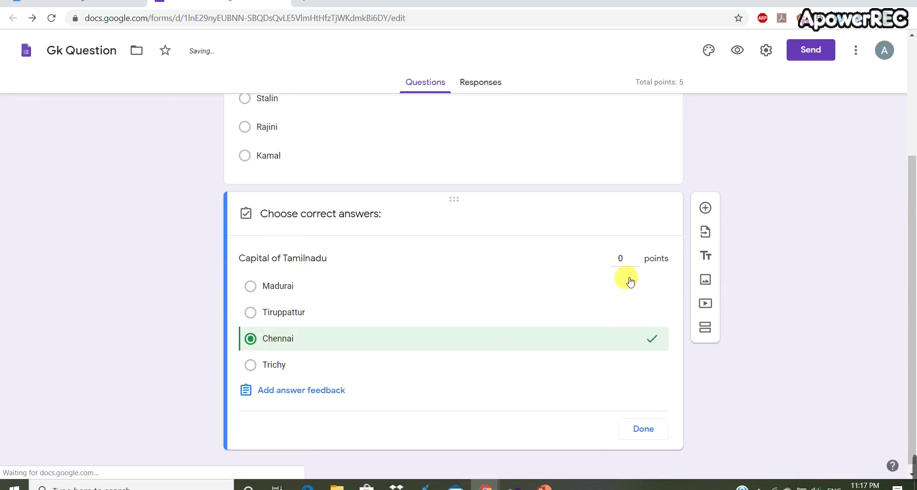
{"action": "double_click", "coordinate": [620, 261]}
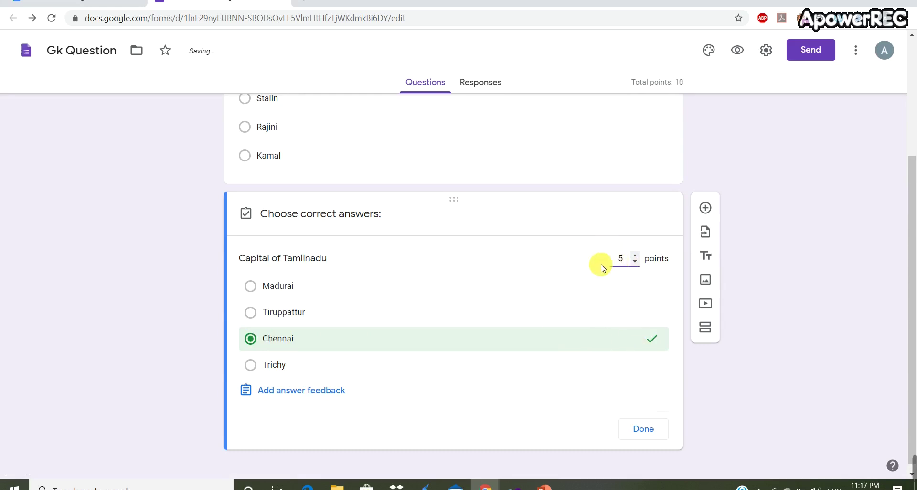
Make both the Prime Minister question and the Tamilnadu capital question required
{"action": "scroll", "coordinate": [603, 268], "scroll_direction": "up", "scroll_amount": 4}
{"action": "left_click", "coordinate": [471, 277]}
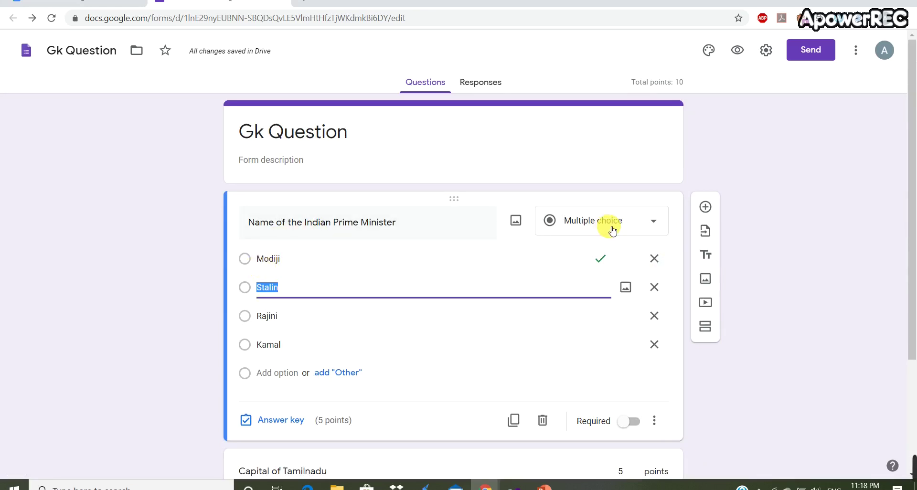
{"action": "scroll", "coordinate": [318, 320], "scroll_direction": "down", "scroll_amount": 2}
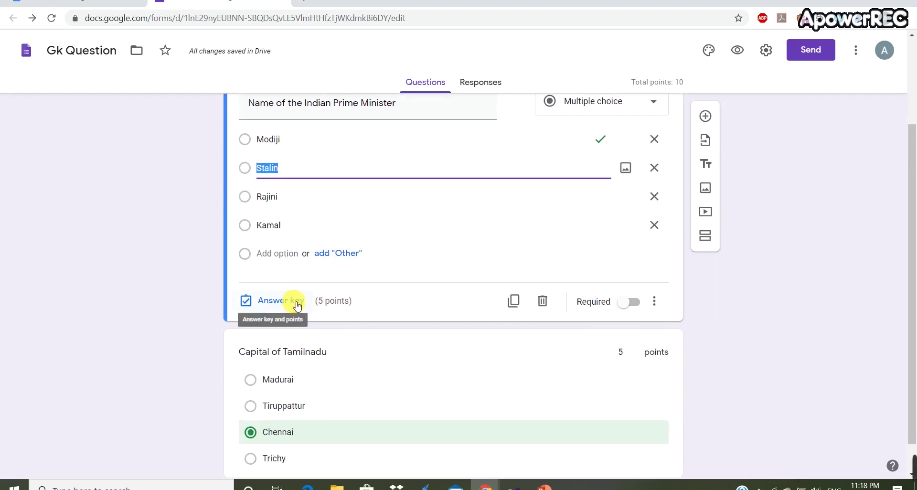
{"action": "left_click", "coordinate": [633, 302]}
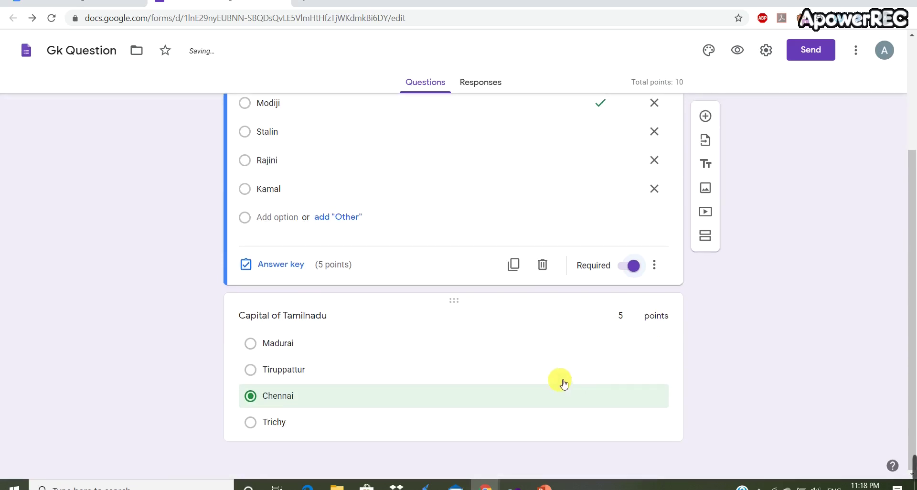
{"action": "left_click", "coordinate": [564, 382]}
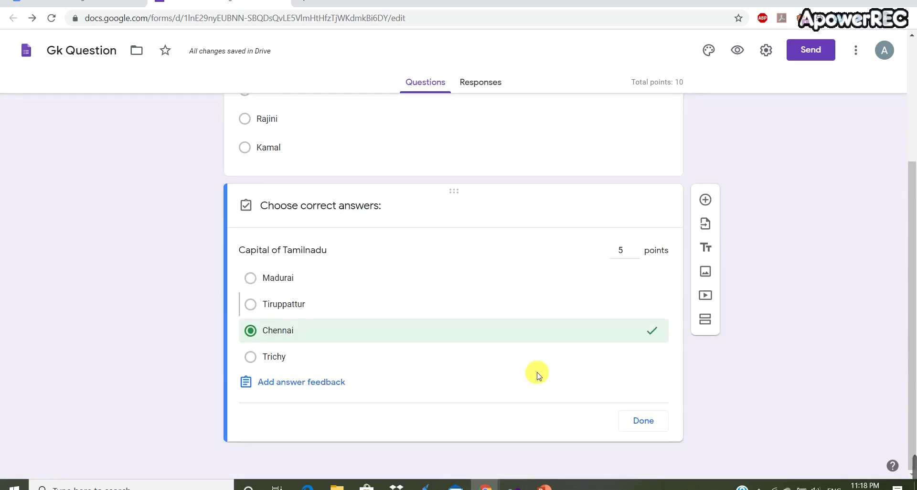
{"action": "left_click", "coordinate": [643, 422]}
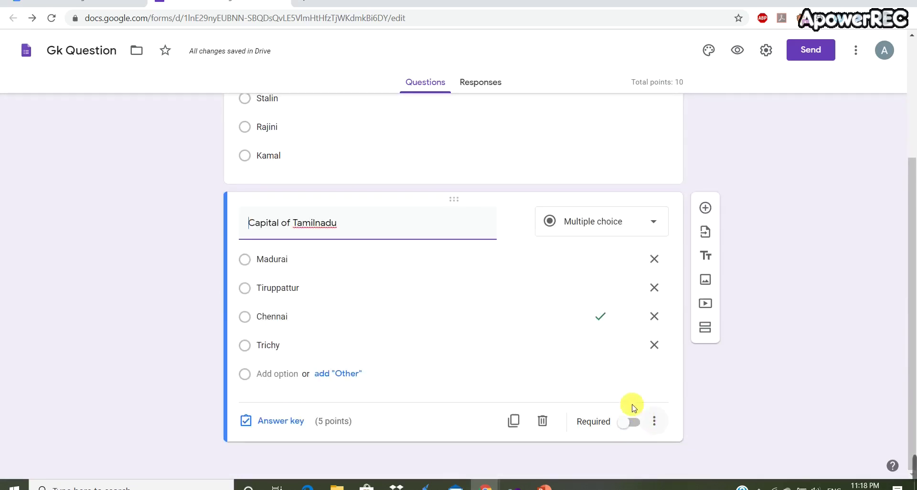
{"action": "left_click", "coordinate": [630, 422]}
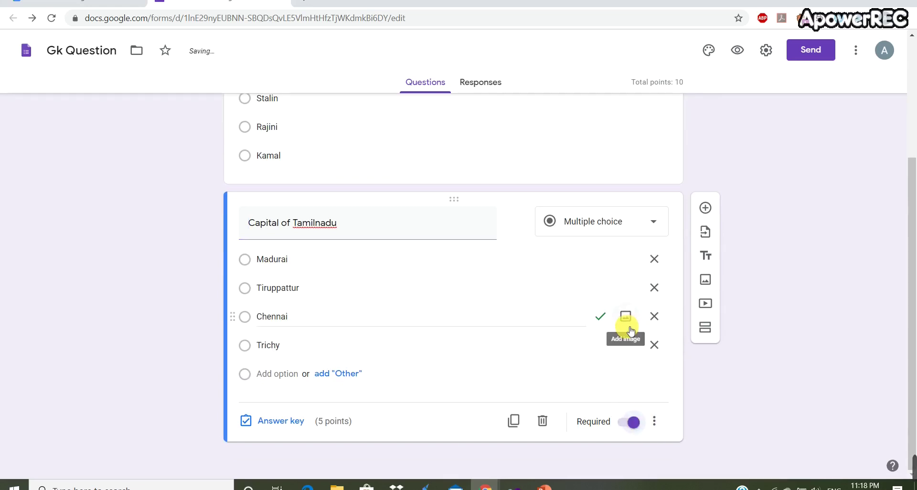
Preview the quiz and submit a test response with the answers Modiji and Madurai
{"action": "scroll", "coordinate": [631, 329], "scroll_direction": "up", "scroll_amount": 1}
{"action": "scroll", "coordinate": [632, 330], "scroll_direction": "up", "scroll_amount": 3}
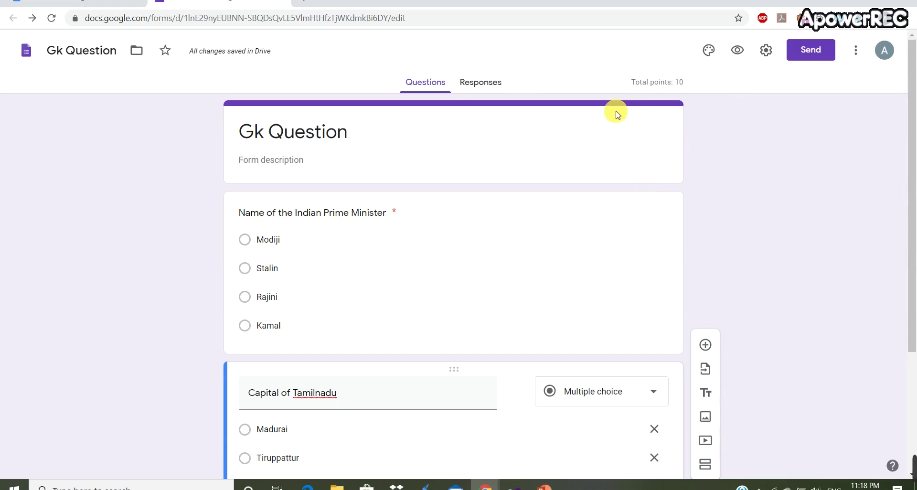
{"action": "left_click", "coordinate": [737, 49]}
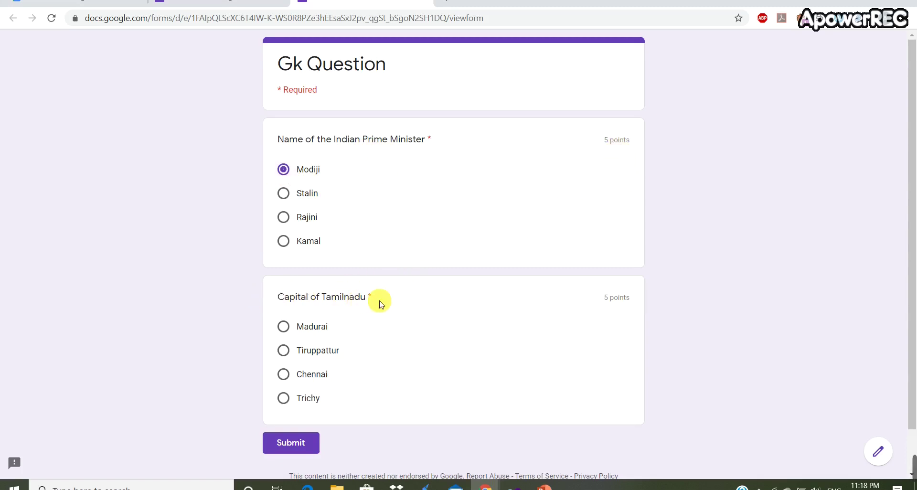
{"action": "left_click", "coordinate": [284, 327]}
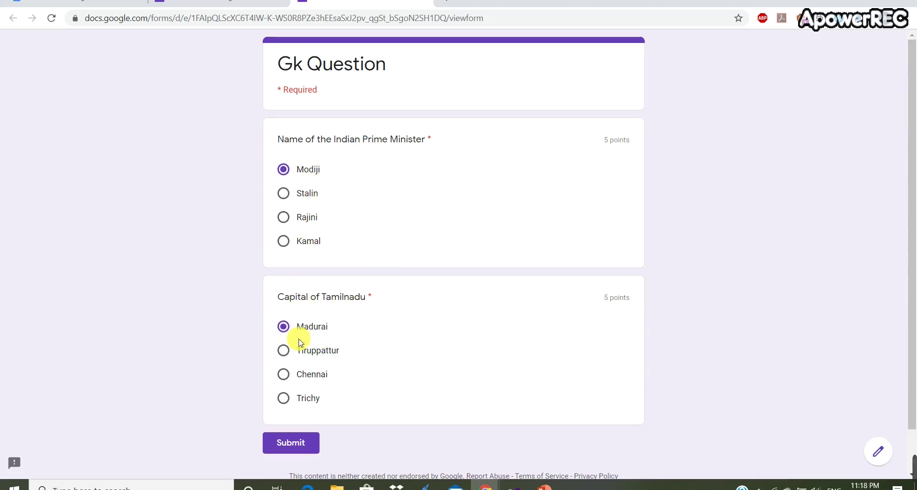
{"action": "left_click", "coordinate": [291, 442]}
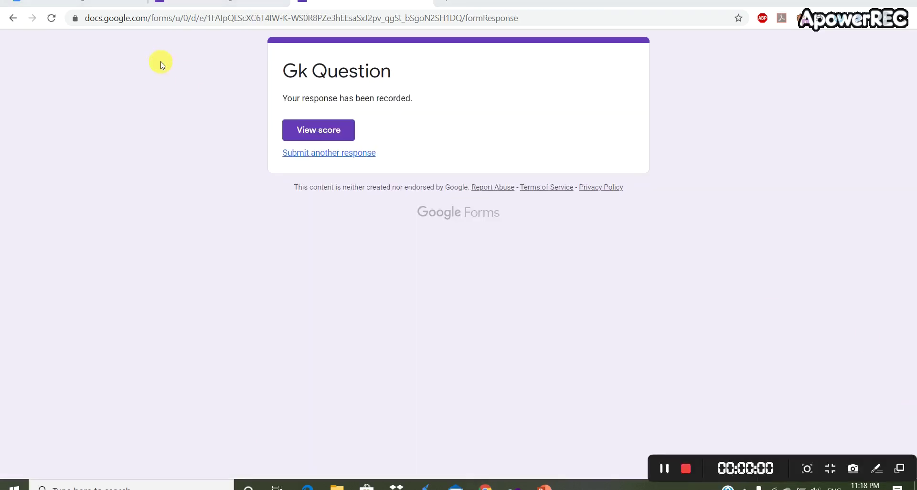
Return to the form editor and view the summary of responses, dismissing the feature tip
{"action": "left_click", "coordinate": [177, 3]}
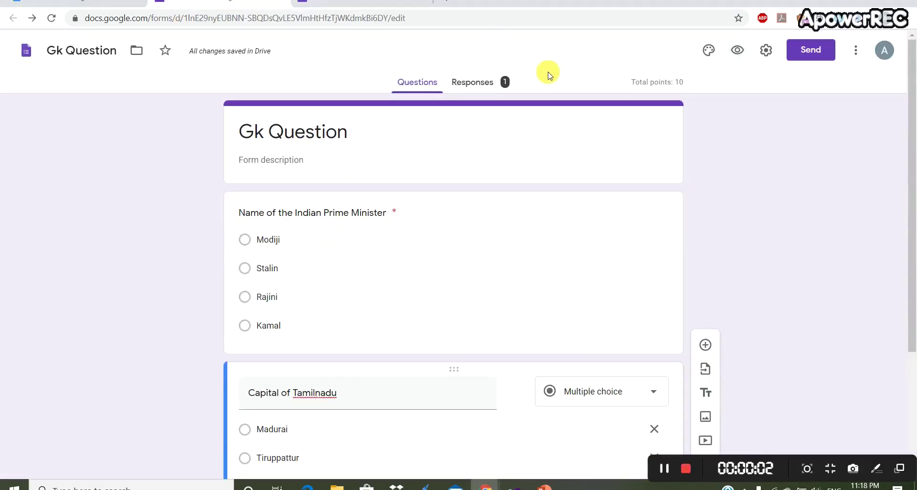
{"action": "left_click", "coordinate": [488, 85]}
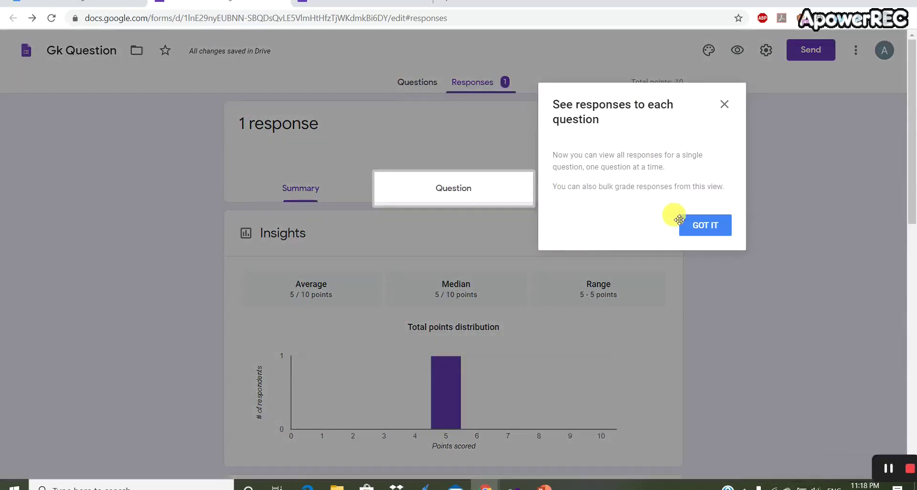
{"action": "left_click", "coordinate": [705, 225]}
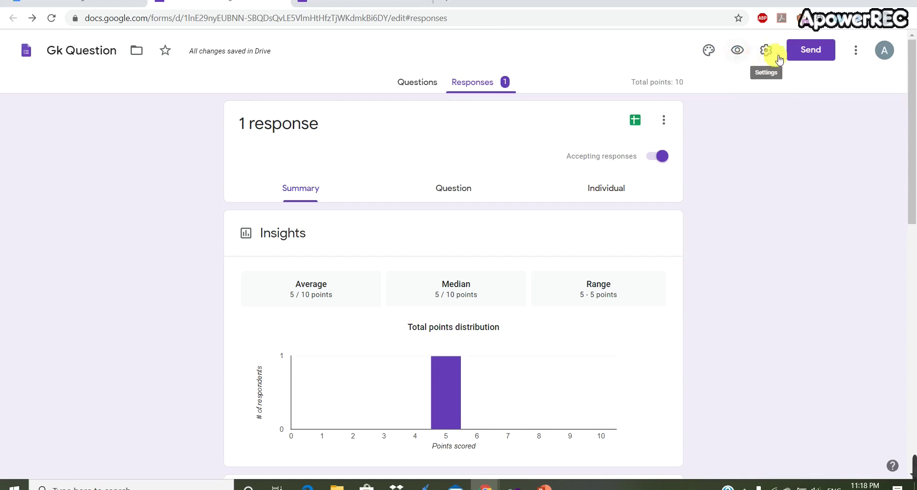
Display the shareable link in the send options, select the full URL, and close the dialog
{"action": "left_click", "coordinate": [818, 52]}
{"action": "left_click", "coordinate": [407, 138]}
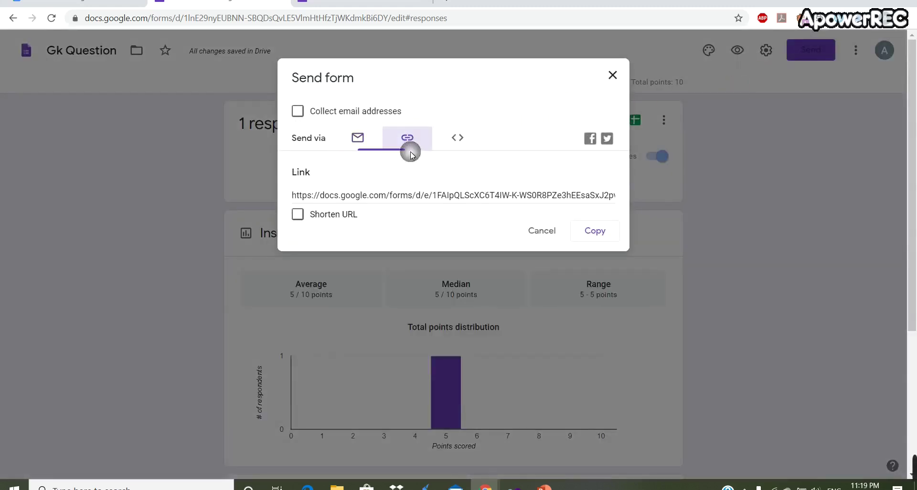
{"action": "left_click", "coordinate": [407, 194]}
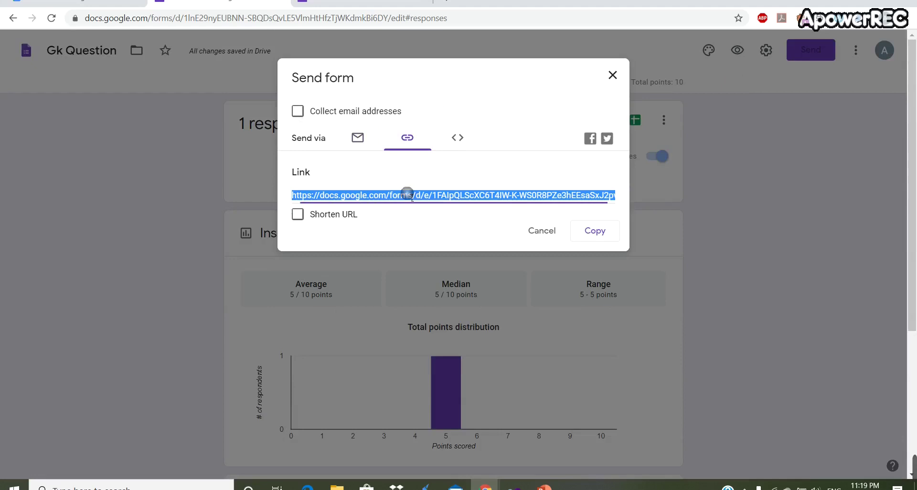
{"action": "left_click", "coordinate": [614, 76]}
Examine the response summary, including the points distribution, frequently missed questions and the answer chart for each question
{"action": "scroll", "coordinate": [534, 179], "scroll_direction": "down", "scroll_amount": 1}
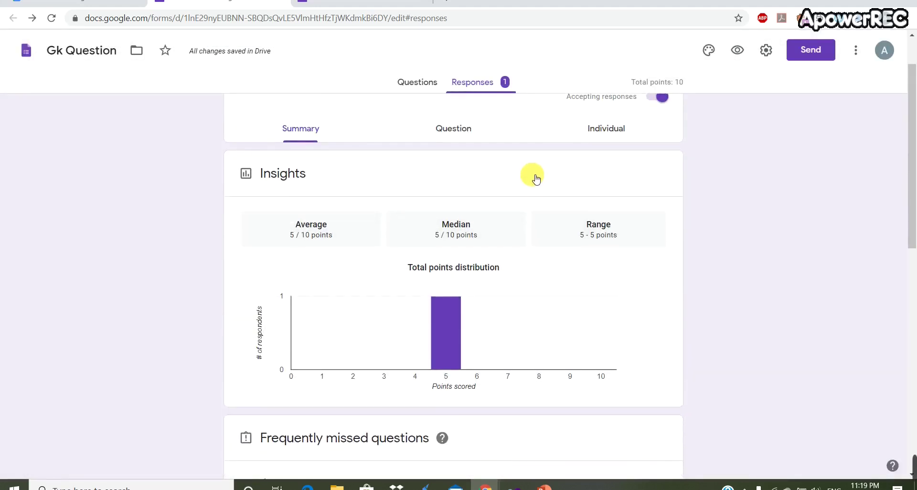
{"action": "scroll", "coordinate": [615, 167], "scroll_direction": "down", "scroll_amount": 3}
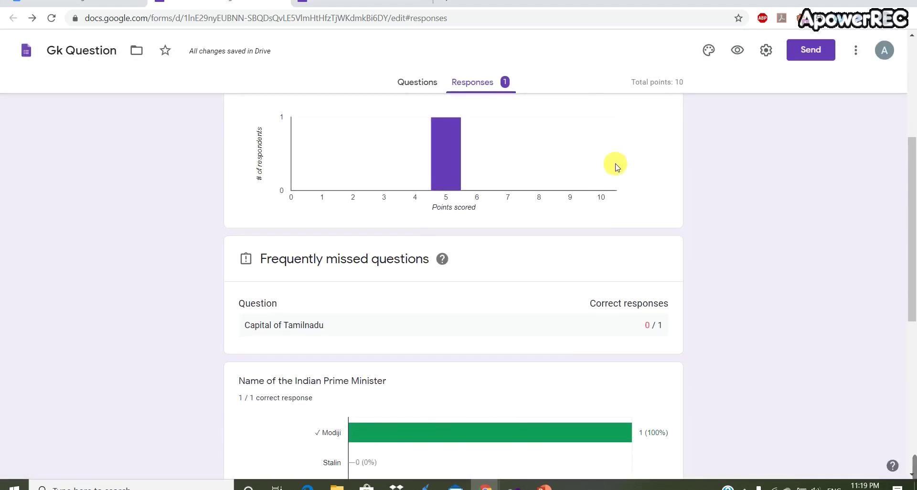
{"action": "scroll", "coordinate": [616, 166], "scroll_direction": "down", "scroll_amount": 2}
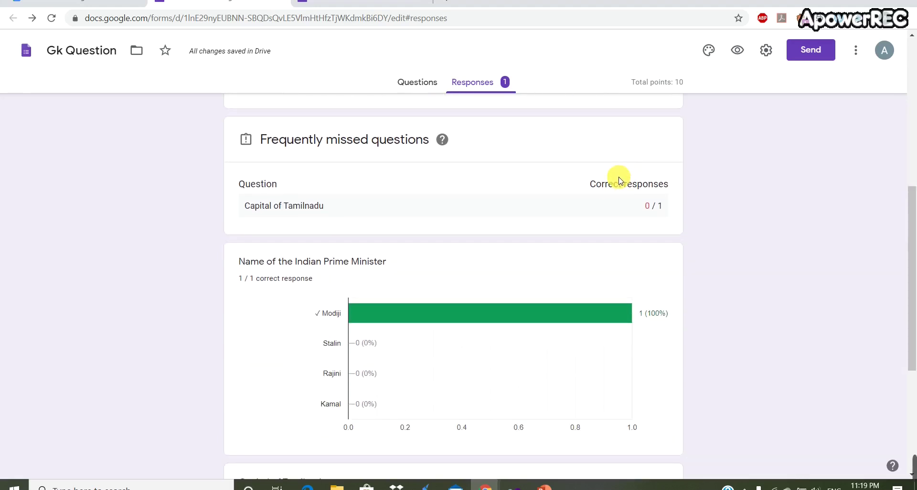
{"action": "scroll", "coordinate": [621, 178], "scroll_direction": "down", "scroll_amount": 1}
{"action": "scroll", "coordinate": [621, 141], "scroll_direction": "down", "scroll_amount": 2}
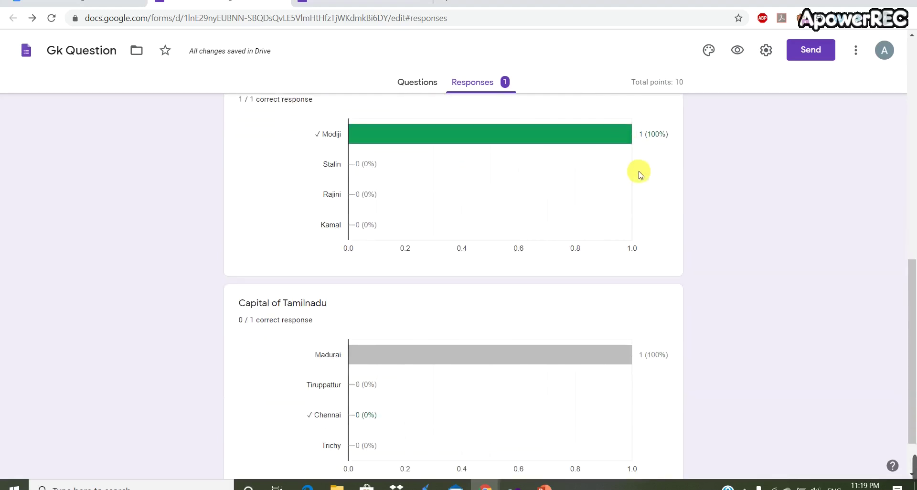
{"action": "scroll", "coordinate": [638, 174], "scroll_direction": "down", "scroll_amount": 1}
{"action": "scroll", "coordinate": [644, 189], "scroll_direction": "up", "scroll_amount": 5}
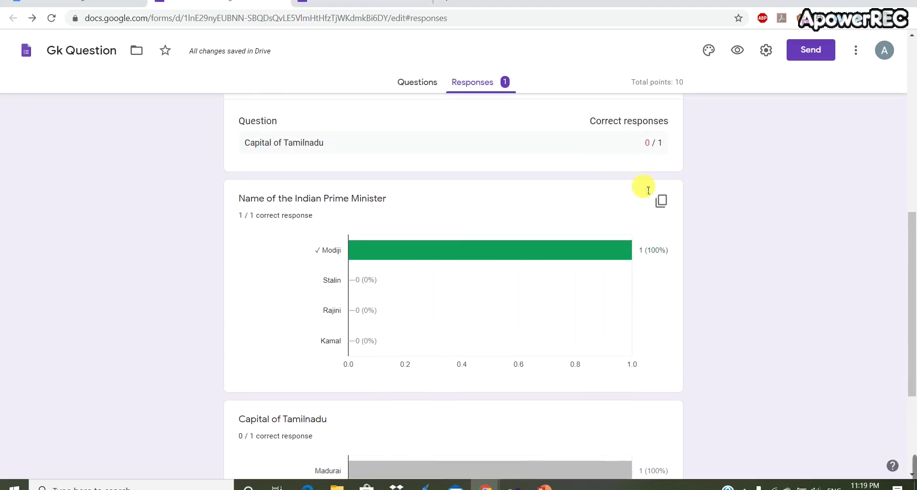
{"action": "scroll", "coordinate": [644, 187], "scroll_direction": "up", "scroll_amount": 5}
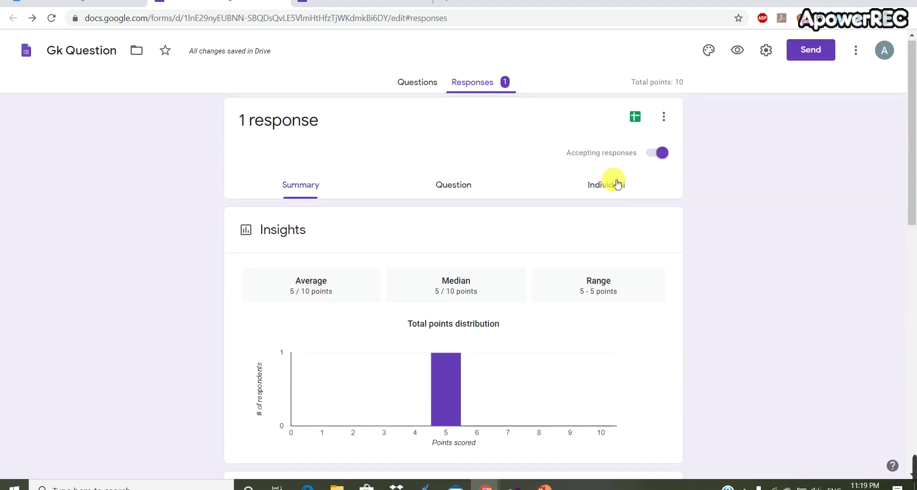
View the responses by question and by individual, and examine the graded answers of the individual response
{"action": "left_click", "coordinate": [461, 188]}
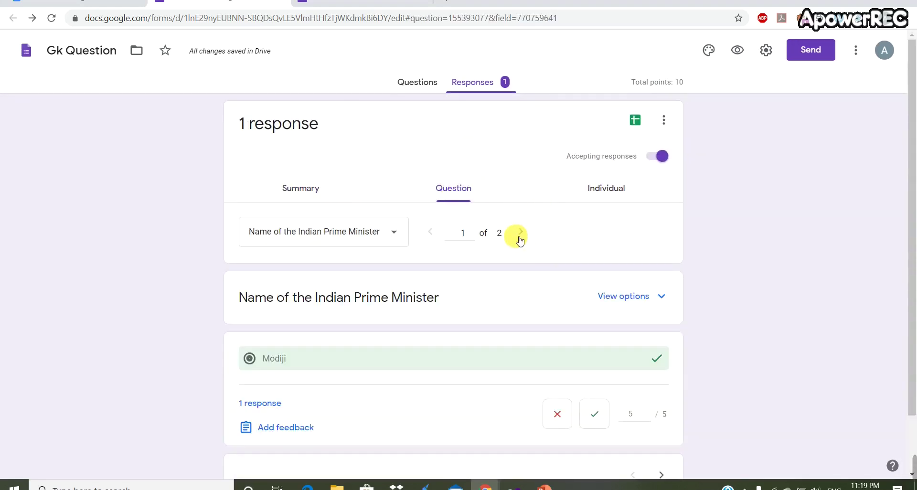
{"action": "left_click", "coordinate": [608, 188]}
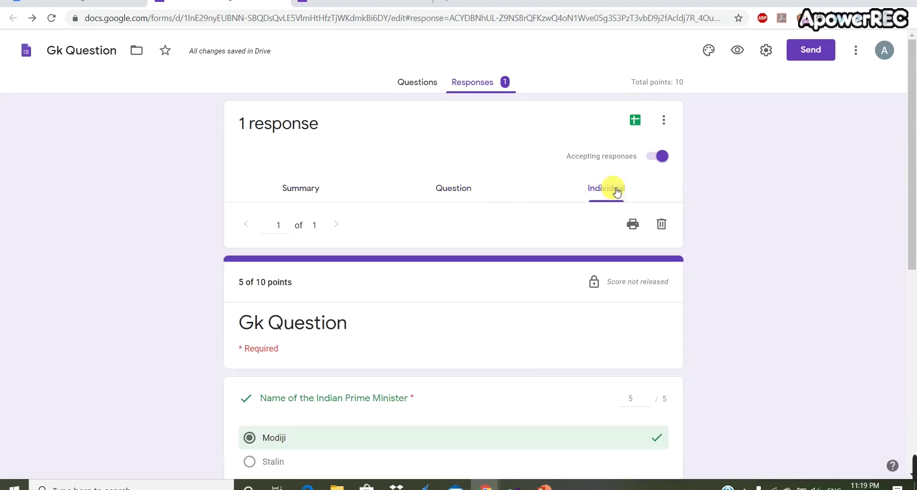
{"action": "scroll", "coordinate": [429, 306], "scroll_direction": "down", "scroll_amount": 3}
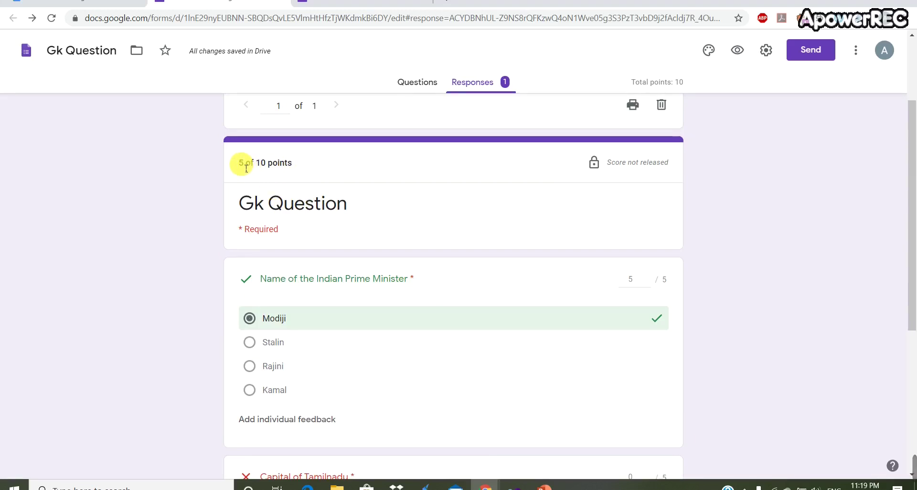
{"action": "scroll", "coordinate": [359, 219], "scroll_direction": "down", "scroll_amount": 3}
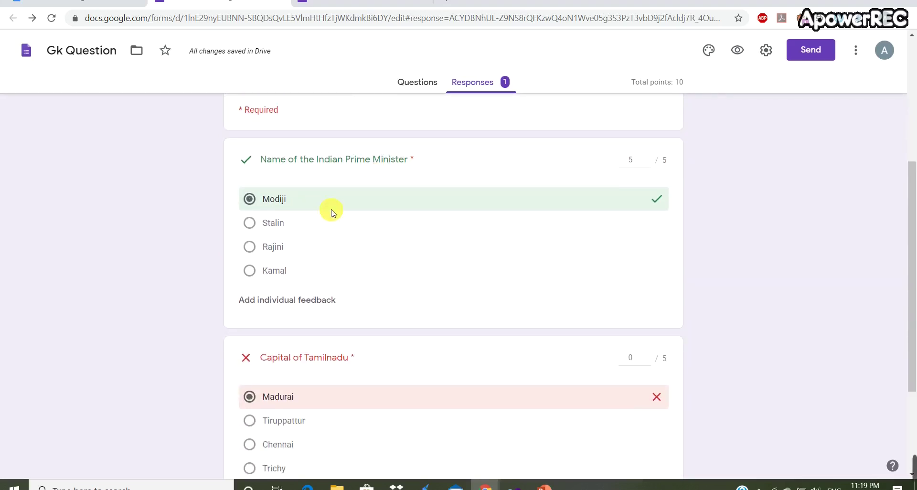
{"action": "scroll", "coordinate": [497, 355], "scroll_direction": "down", "scroll_amount": 1}
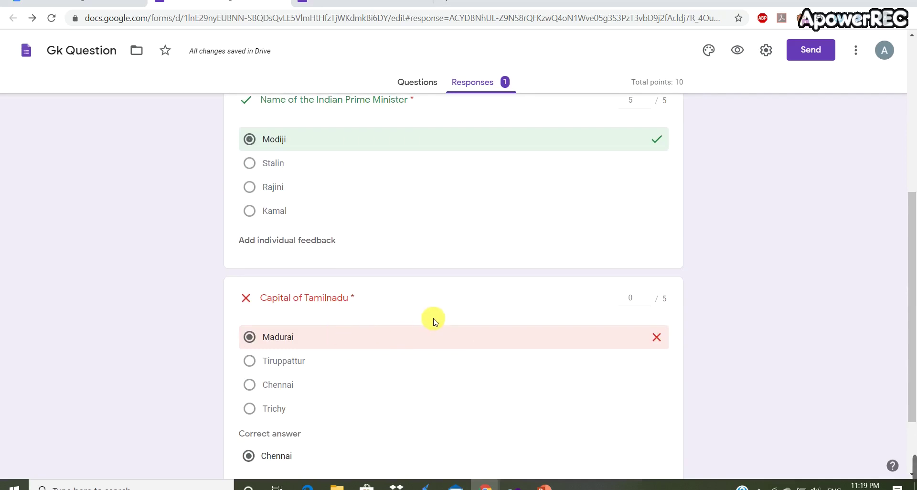
{"action": "scroll", "coordinate": [612, 328], "scroll_direction": "down", "scroll_amount": 2}
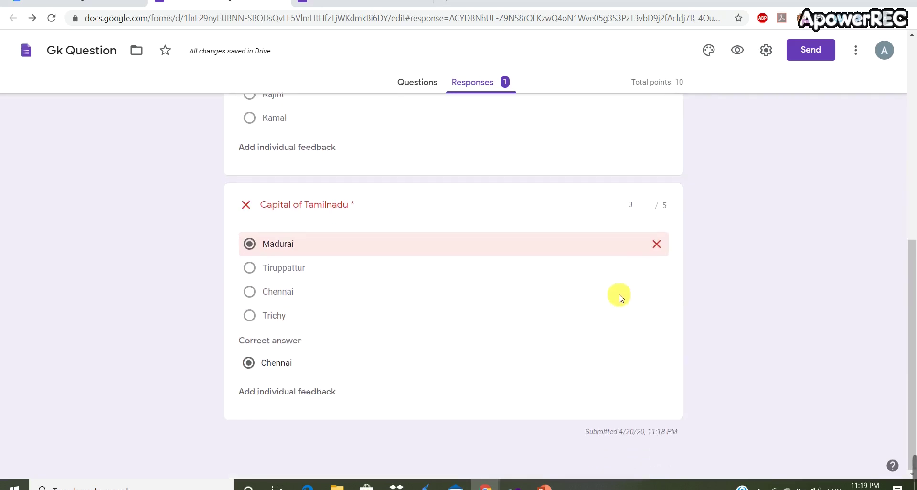
{"action": "scroll", "coordinate": [619, 297], "scroll_direction": "up", "scroll_amount": 4}
{"action": "scroll", "coordinate": [617, 284], "scroll_direction": "up", "scroll_amount": 3}
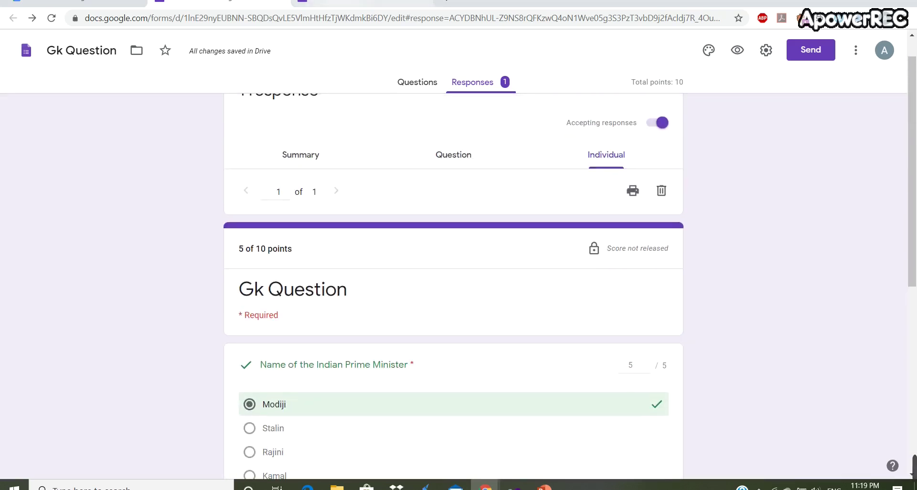
View the score of the submitted test response, check its graded answers, and close the respondent pages to return to the form editor
{"action": "left_click", "coordinate": [335, 4]}
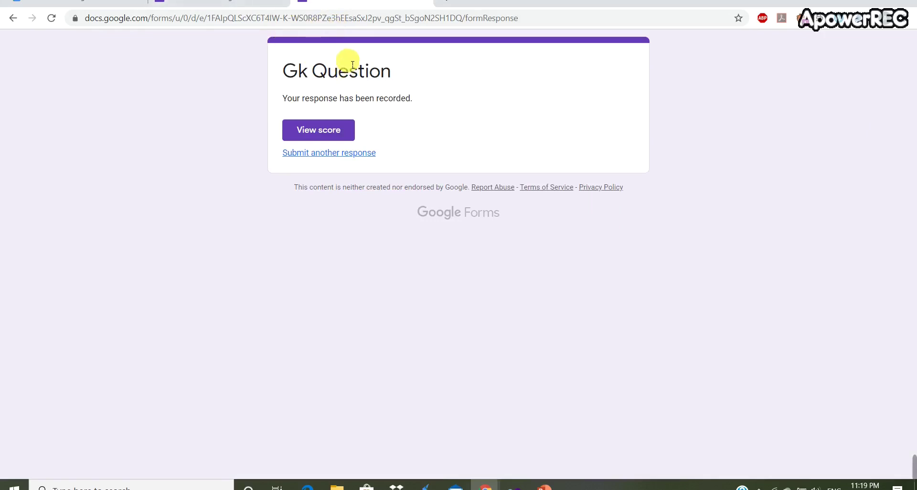
{"action": "left_click", "coordinate": [337, 133]}
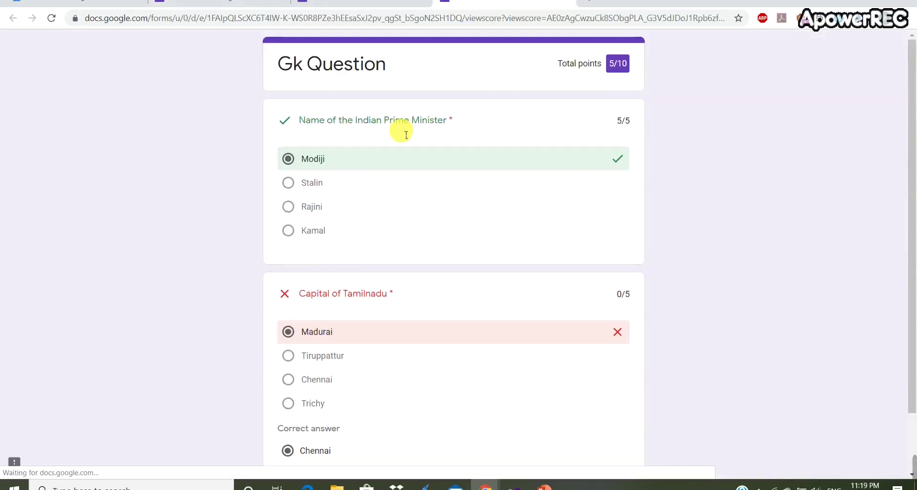
{"action": "scroll", "coordinate": [430, 157], "scroll_direction": "down", "scroll_amount": 2}
{"action": "scroll", "coordinate": [435, 159], "scroll_direction": "up", "scroll_amount": 2}
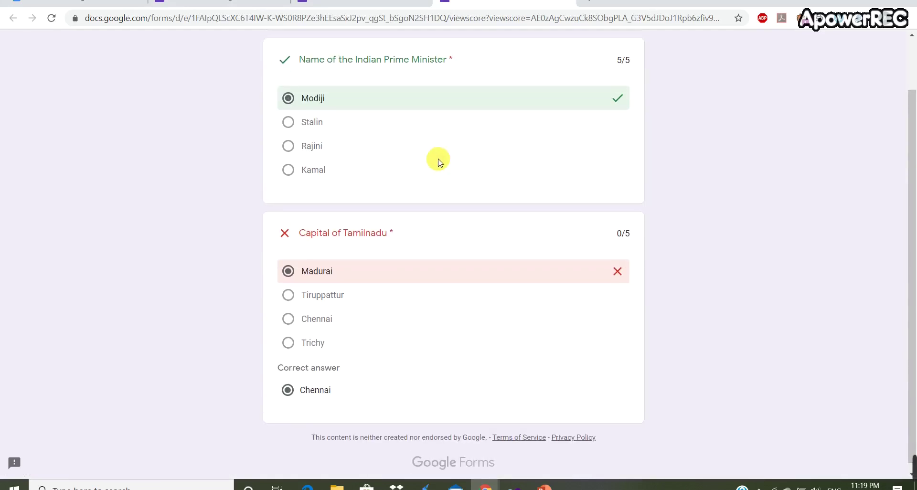
{"action": "left_click", "coordinate": [565, 8]}
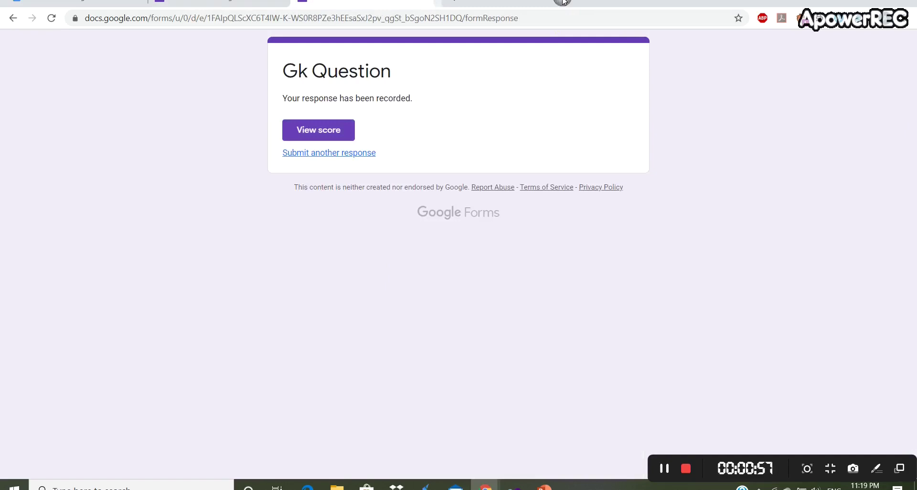
{"action": "left_click", "coordinate": [424, 2]}
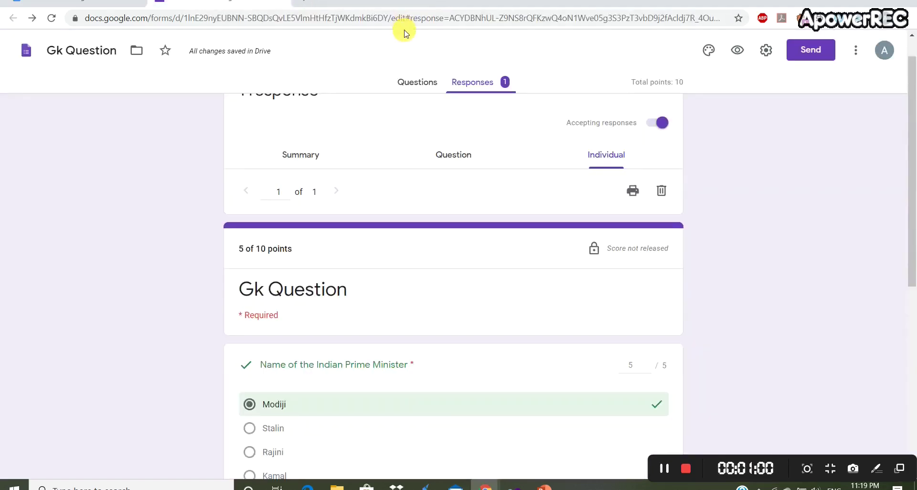
In the quiz settings, set the grade release to "Later, after manual review" so that email collection is turned on
{"action": "left_click", "coordinate": [767, 51]}
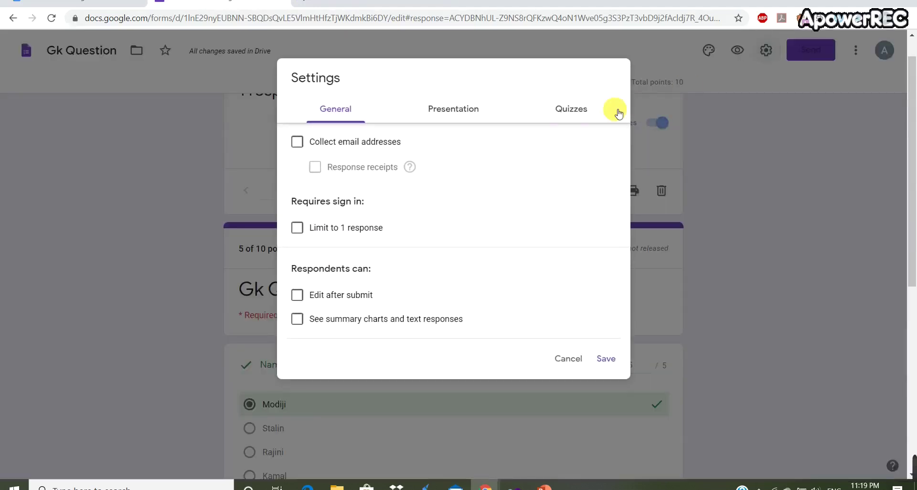
{"action": "left_click", "coordinate": [569, 110]}
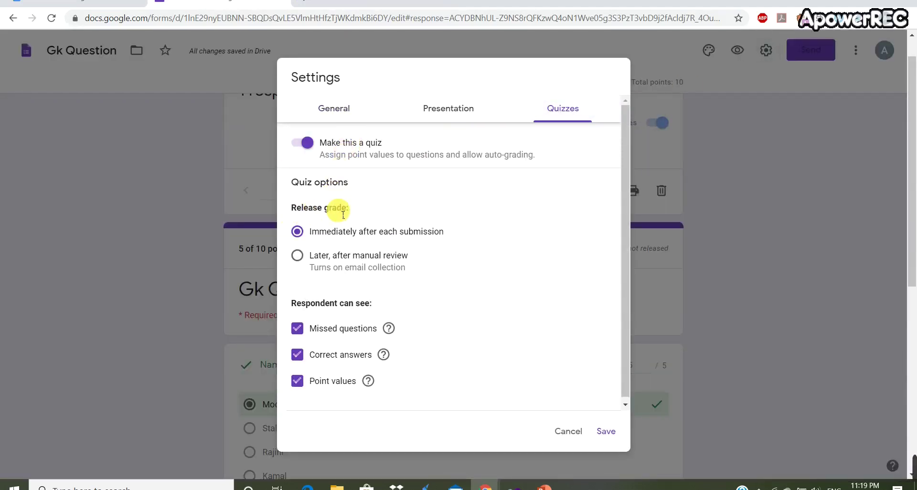
{"action": "left_click", "coordinate": [298, 258]}
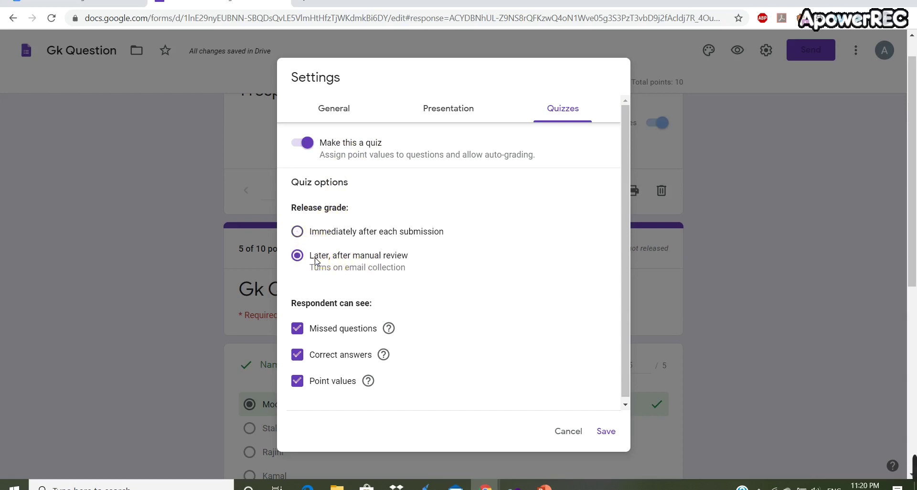
{"action": "left_click_drag", "start_coordinate": [341, 257], "coordinate": [394, 259]}
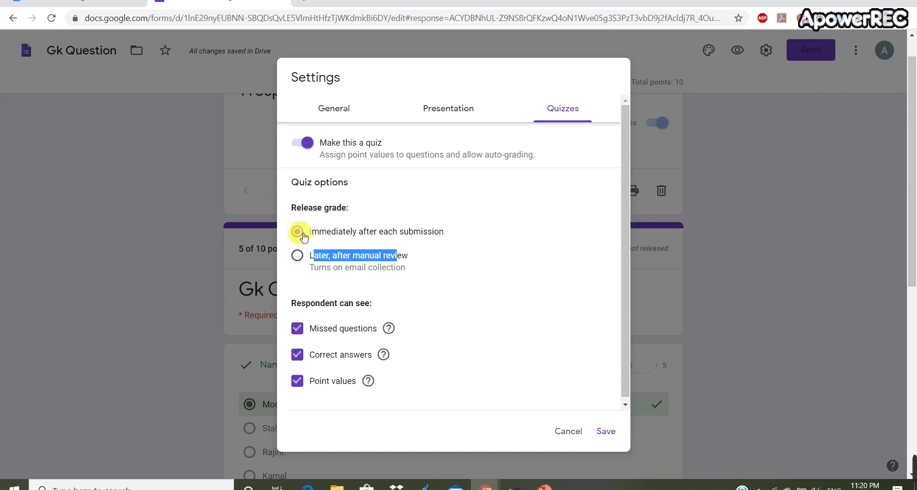
{"action": "left_click", "coordinate": [316, 255]}
{"action": "left_click", "coordinate": [306, 234]}
{"action": "left_click", "coordinate": [298, 256]}
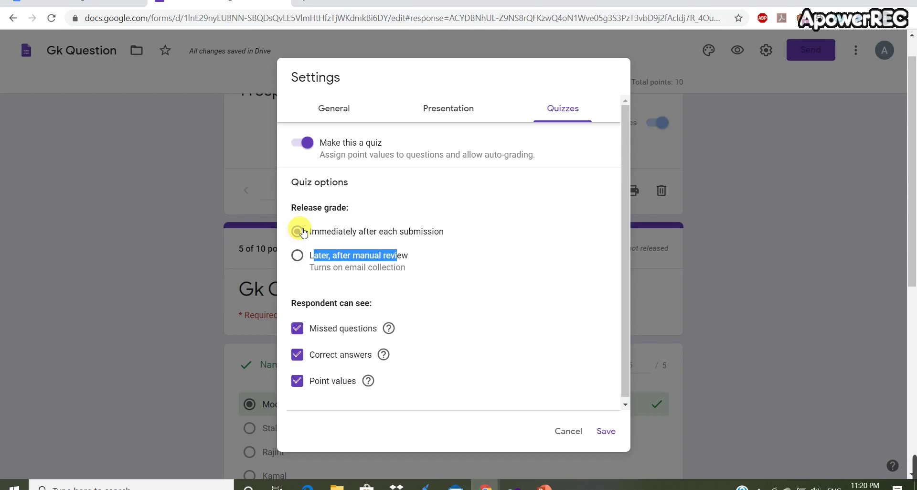
{"action": "left_click", "coordinate": [306, 256]}
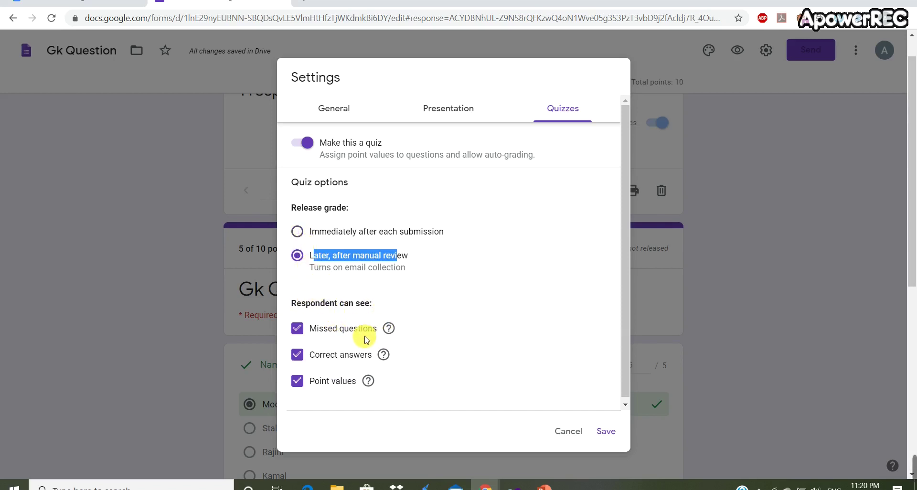
Set the grade release to "Immediately after each submission" and save the quiz settings
{"action": "mouse_move", "coordinate": [388, 331]}
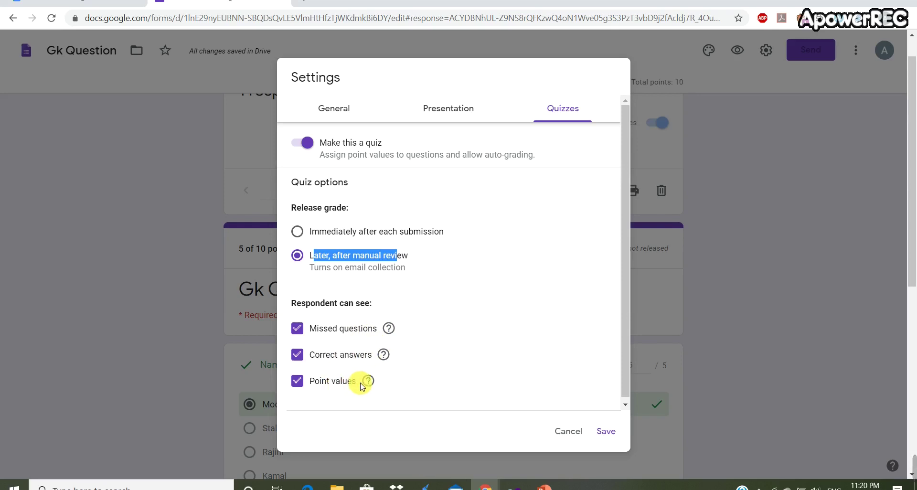
{"action": "mouse_move", "coordinate": [373, 385]}
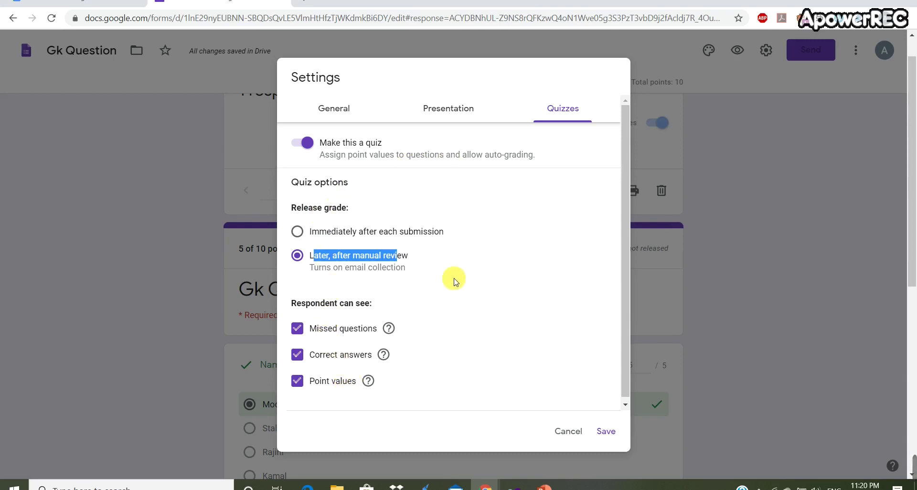
{"action": "left_click", "coordinate": [297, 232]}
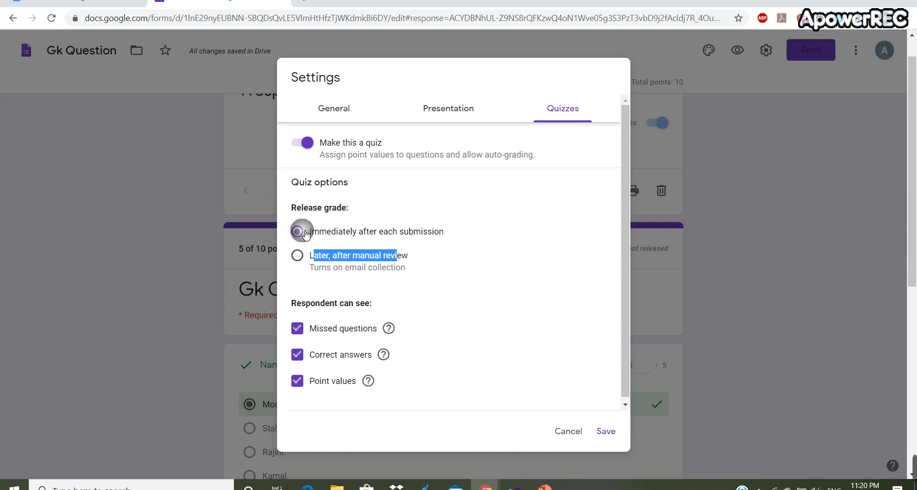
{"action": "left_click", "coordinate": [604, 432]}
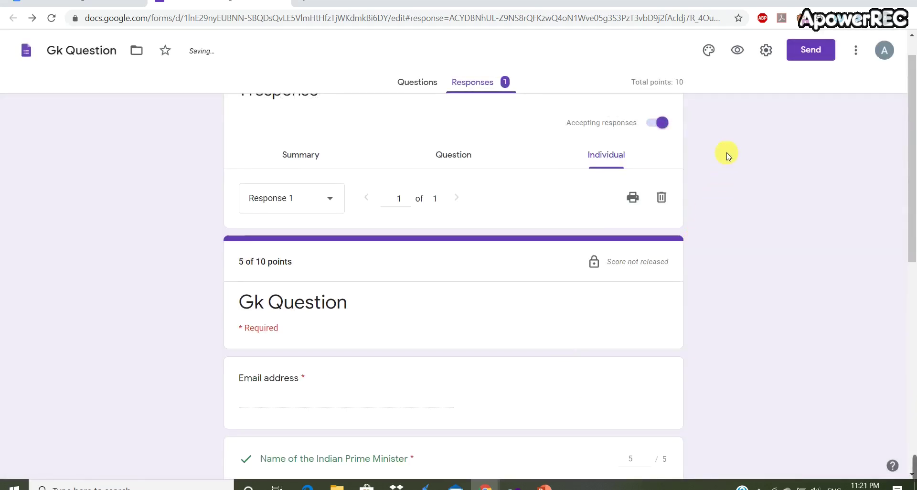
Preview the quiz and submit a test response with the respondent's email address and the answers Modiji and Chennai
{"action": "left_click", "coordinate": [736, 52]}
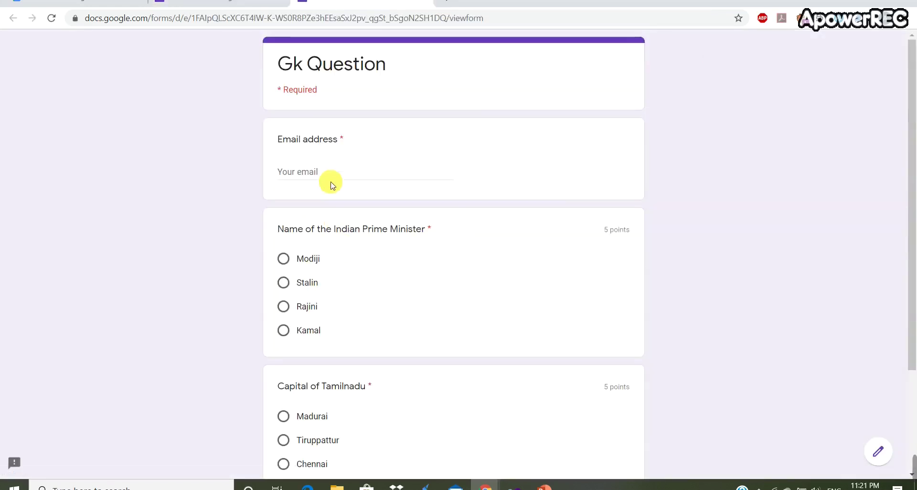
{"action": "left_click", "coordinate": [335, 176]}
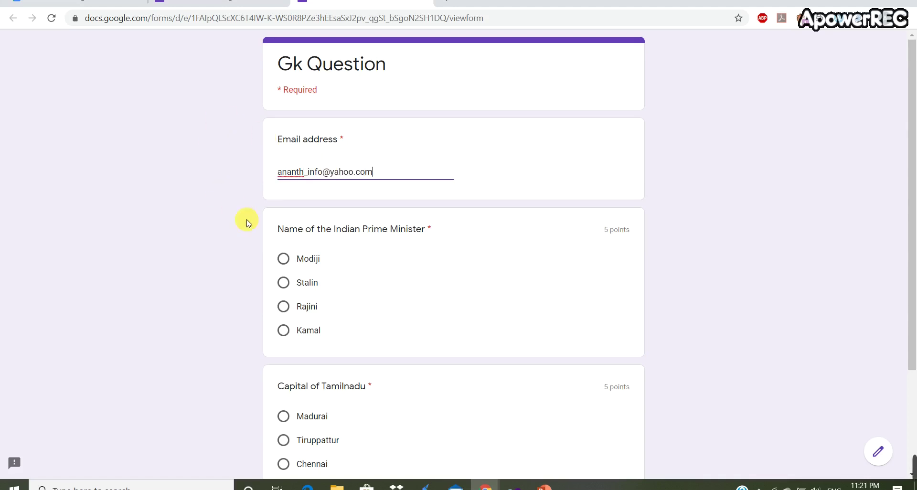
{"action": "left_click", "coordinate": [283, 258]}
{"action": "scroll", "coordinate": [371, 282], "scroll_direction": "down", "scroll_amount": 3}
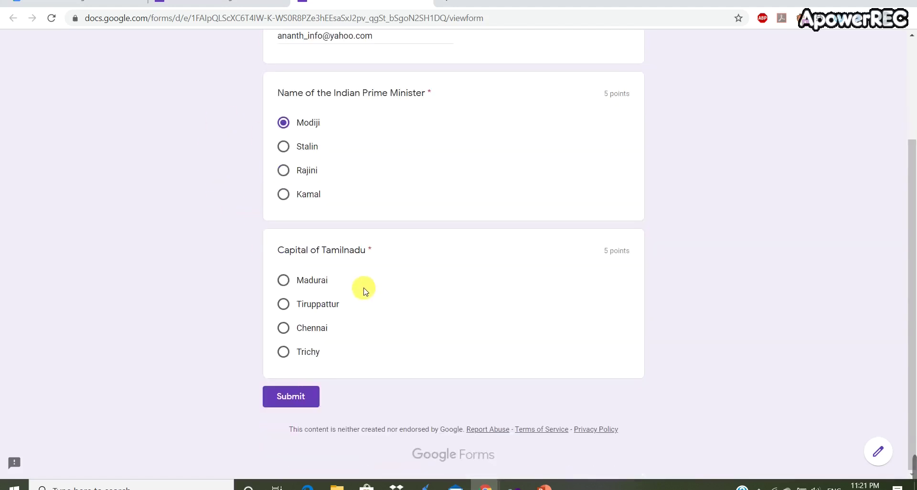
{"action": "left_click", "coordinate": [287, 328]}
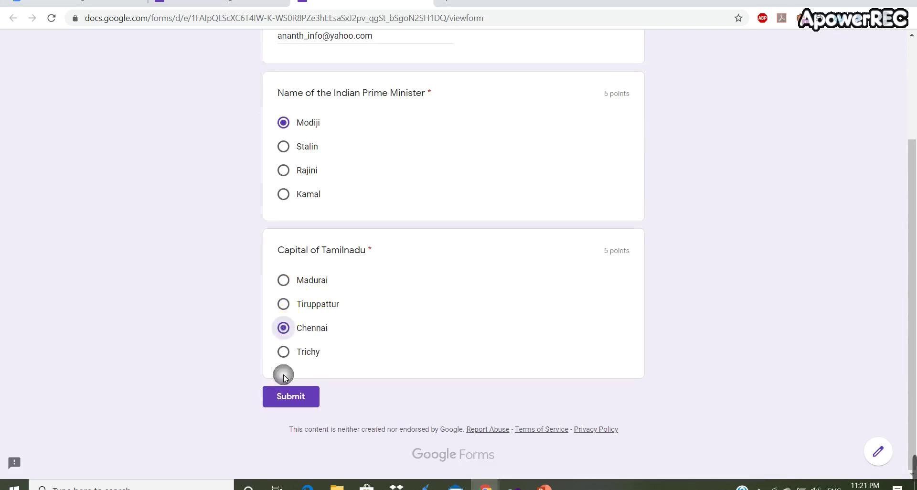
{"action": "left_click", "coordinate": [289, 391]}
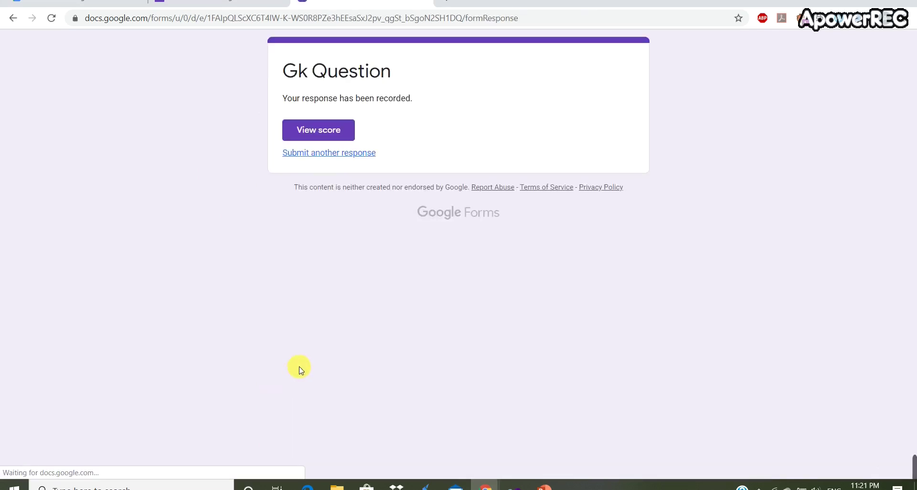
Check the total points and the graded answers of the submitted test response, then return to the quiz's form editor
{"action": "left_click", "coordinate": [337, 128]}
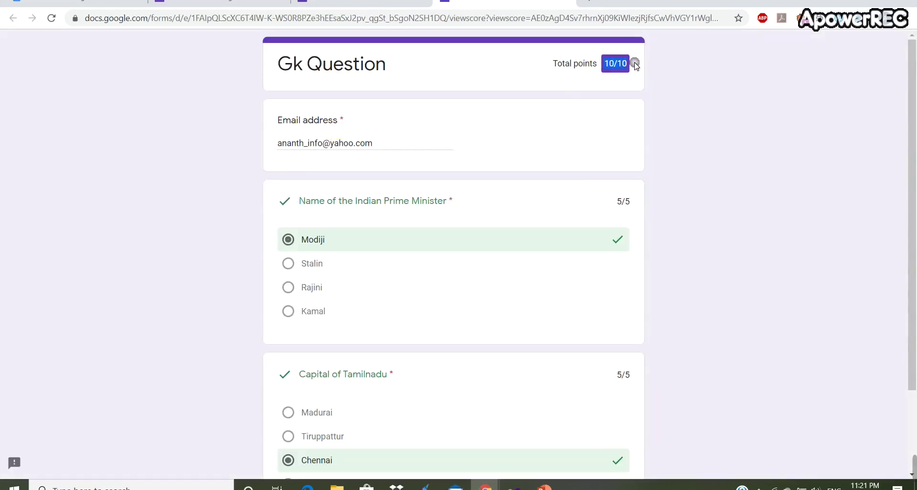
{"action": "scroll", "coordinate": [489, 211], "scroll_direction": "down", "scroll_amount": 3}
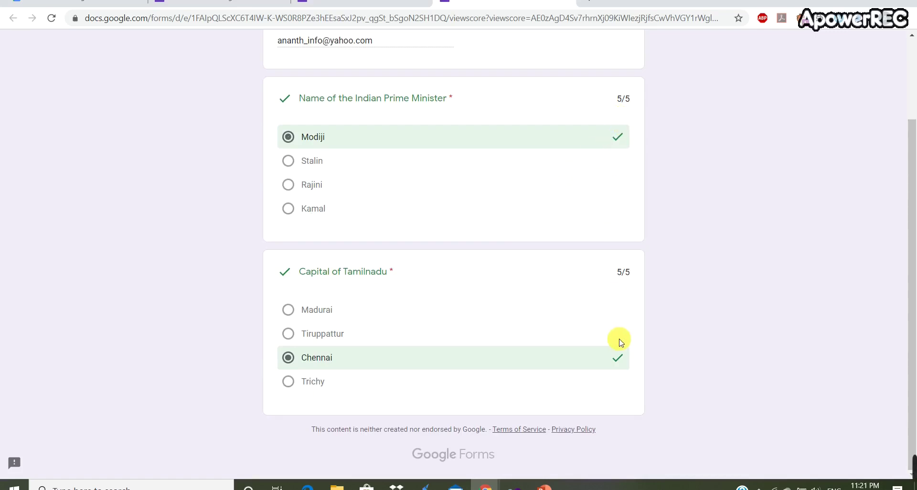
{"action": "scroll", "coordinate": [601, 377], "scroll_direction": "up", "scroll_amount": 3}
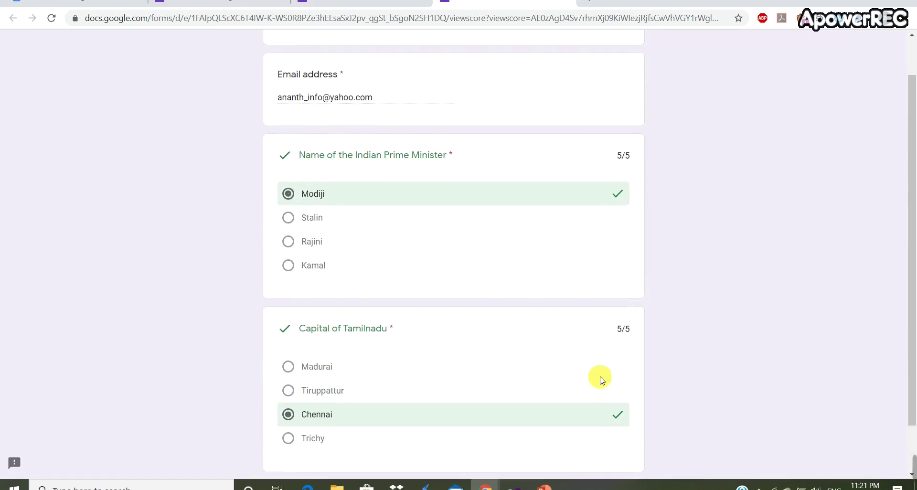
{"action": "left_click", "coordinate": [570, 5]}
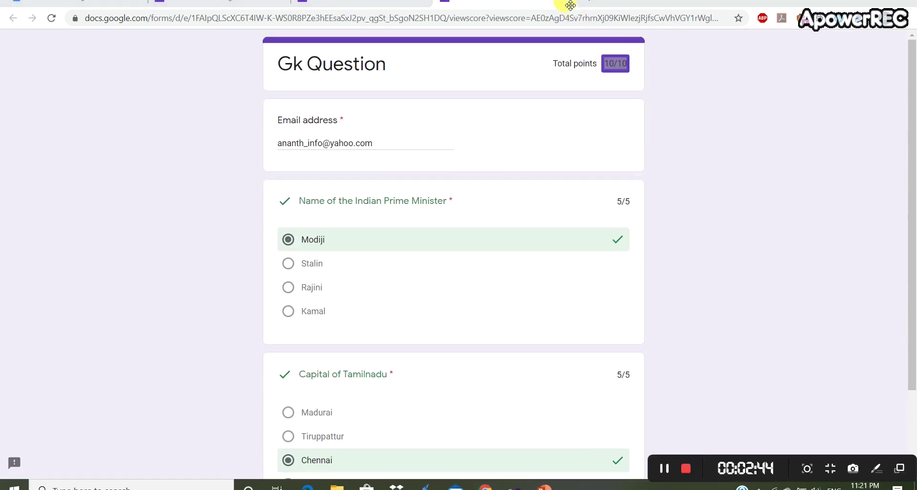
{"action": "left_click", "coordinate": [420, 3]}
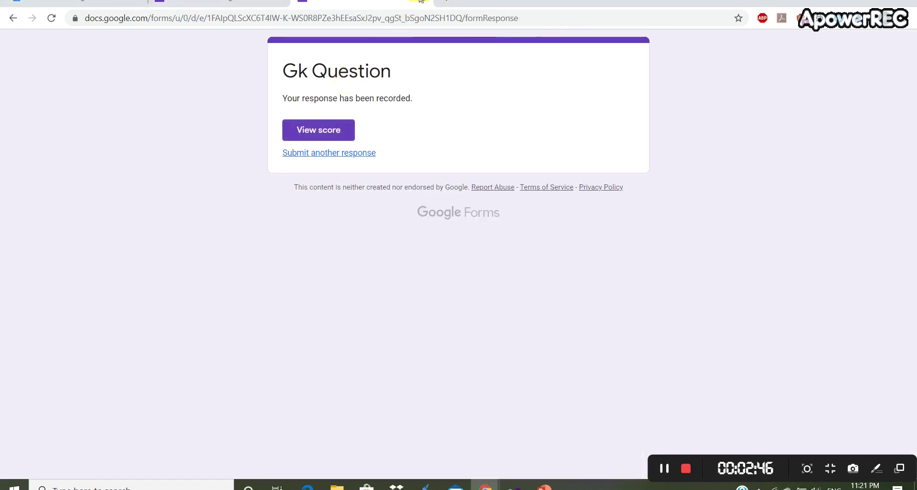
{"action": "left_click", "coordinate": [268, 4]}
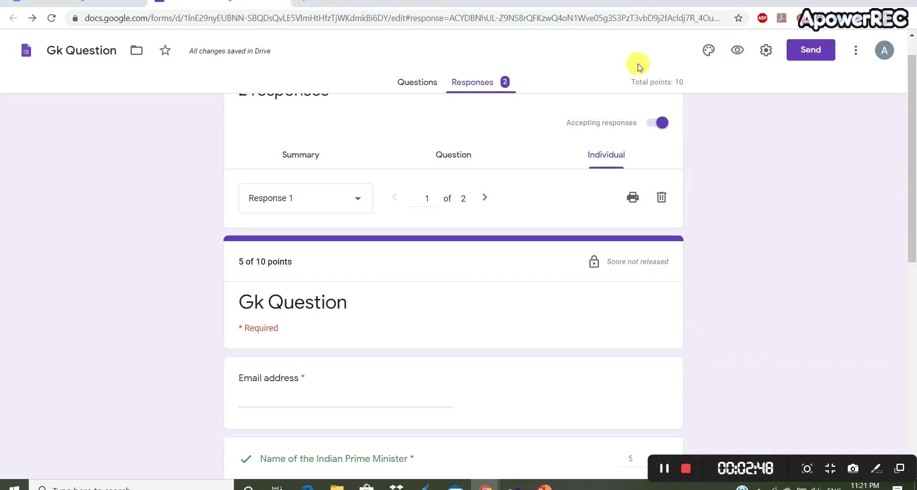
Set the quiz's grade release to "Later, after manual review" and save the settings
{"action": "left_click", "coordinate": [587, 113]}
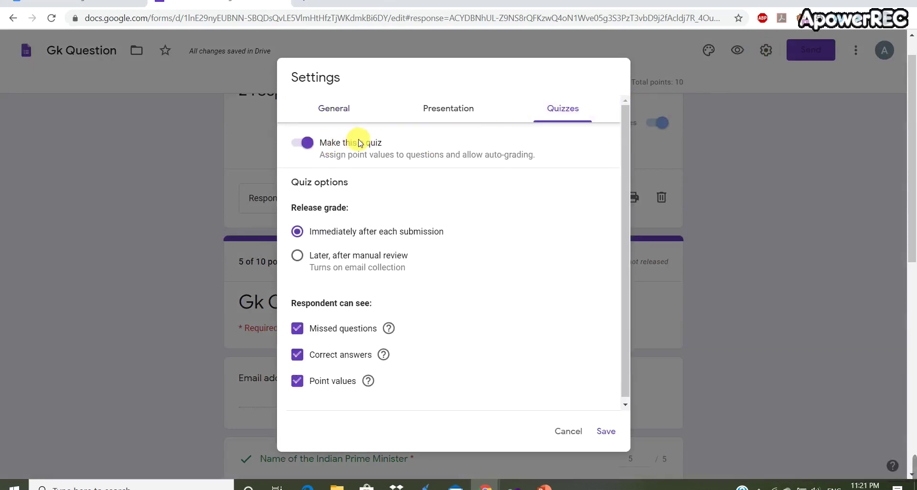
{"action": "left_click", "coordinate": [298, 256]}
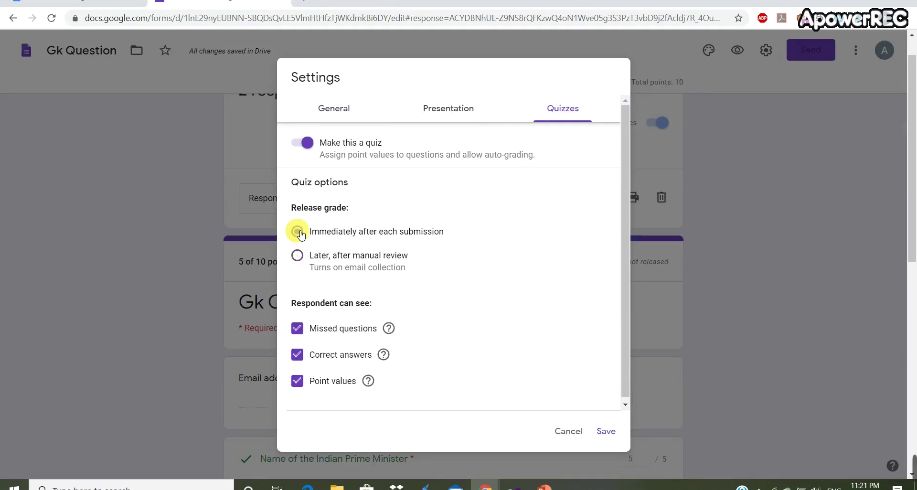
{"action": "left_click", "coordinate": [297, 255]}
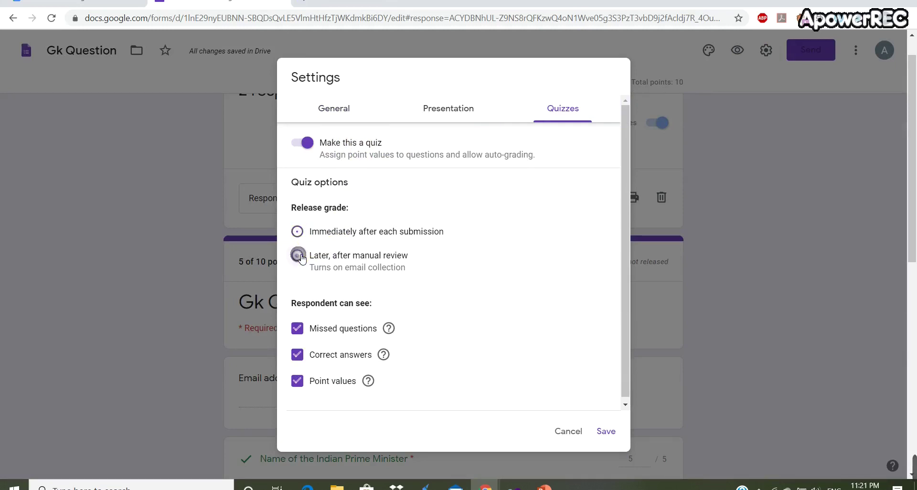
{"action": "left_click", "coordinate": [606, 431]}
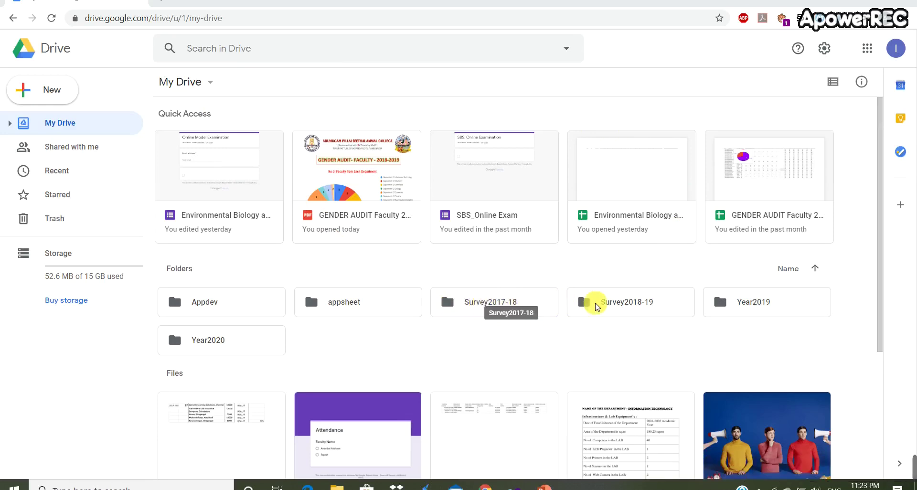
In Google Drive, go to the GenderAudit folder inside Survey2018-19 and open the GENDER AUDIT Faculty form
{"action": "double_click", "coordinate": [658, 305]}
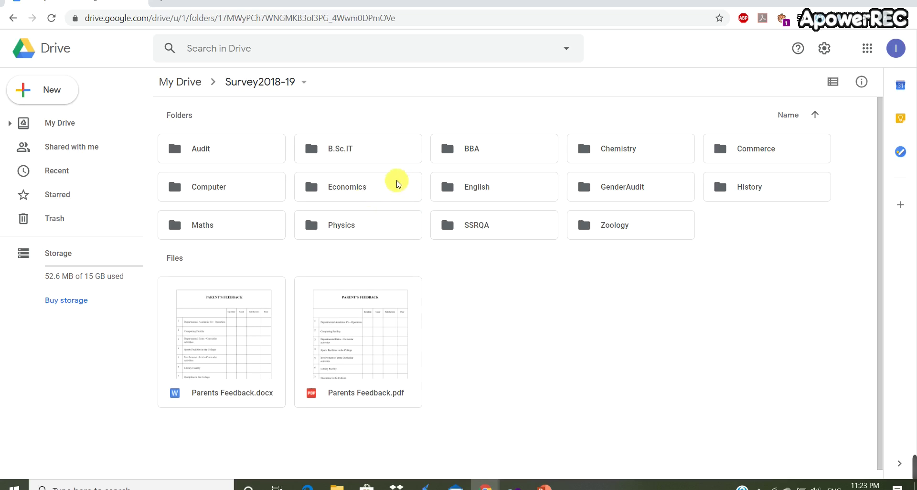
{"action": "left_click", "coordinate": [615, 187]}
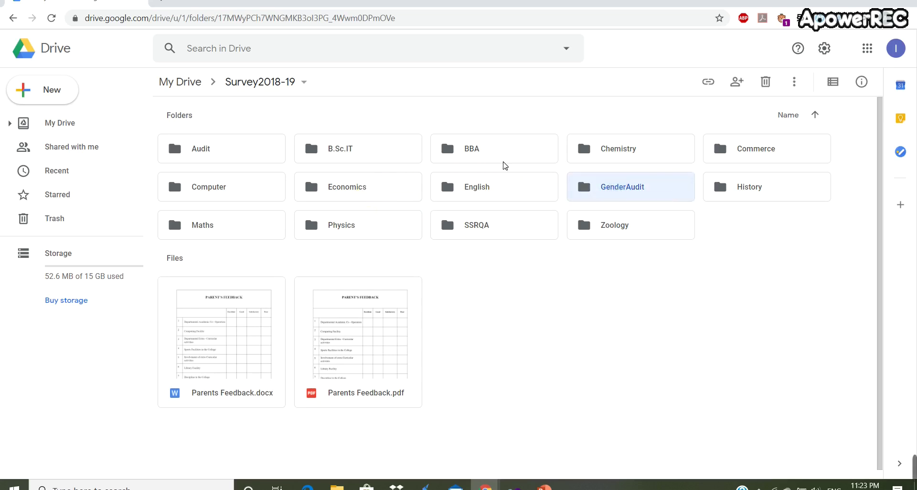
{"action": "left_click", "coordinate": [248, 151]}
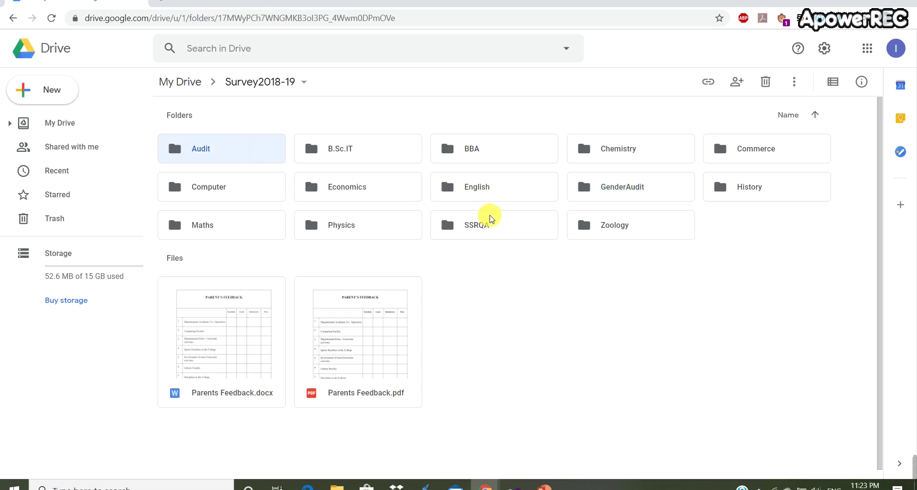
{"action": "left_click", "coordinate": [492, 228]}
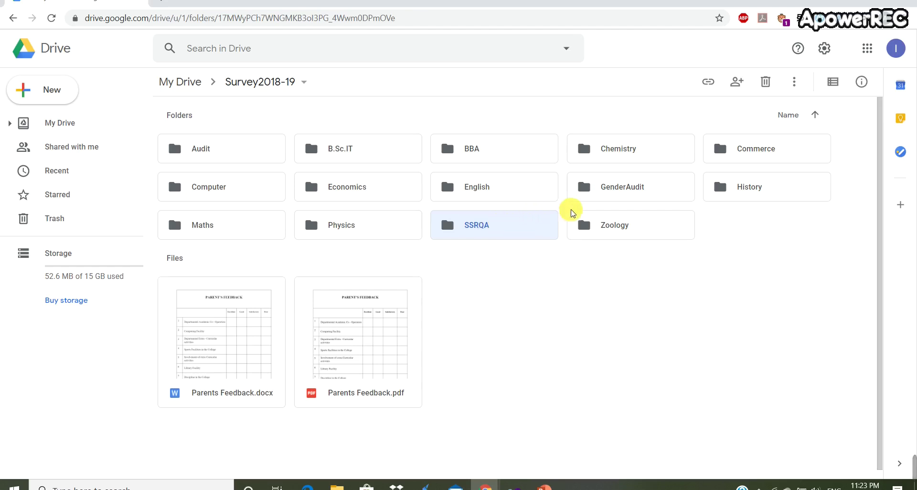
{"action": "double_click", "coordinate": [624, 192]}
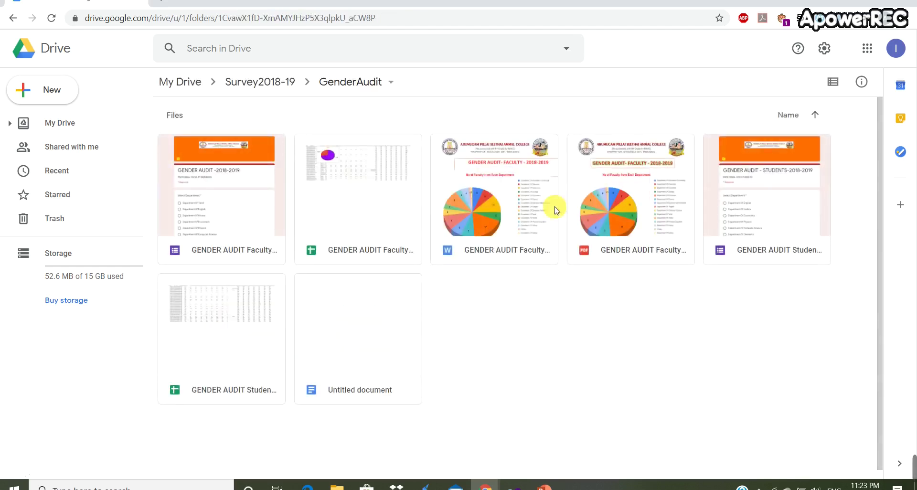
{"action": "double_click", "coordinate": [249, 211]}
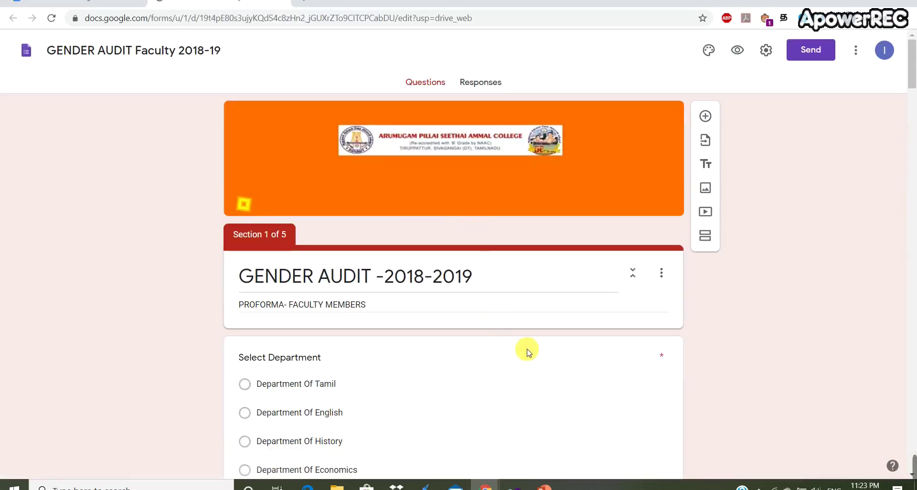
Look through the department choices, the faculty name question and the Select Gender question in the form's first two sections
{"action": "scroll", "coordinate": [594, 364], "scroll_direction": "down", "scroll_amount": 6}
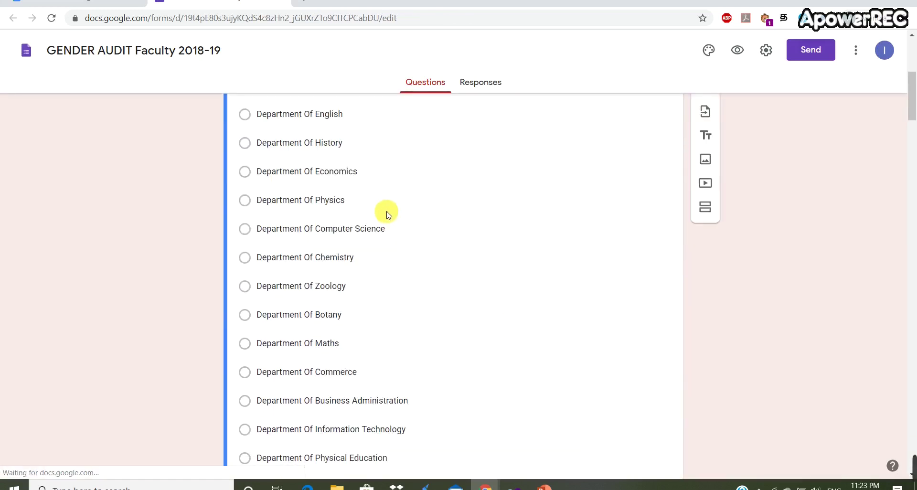
{"action": "left_click", "coordinate": [395, 245]}
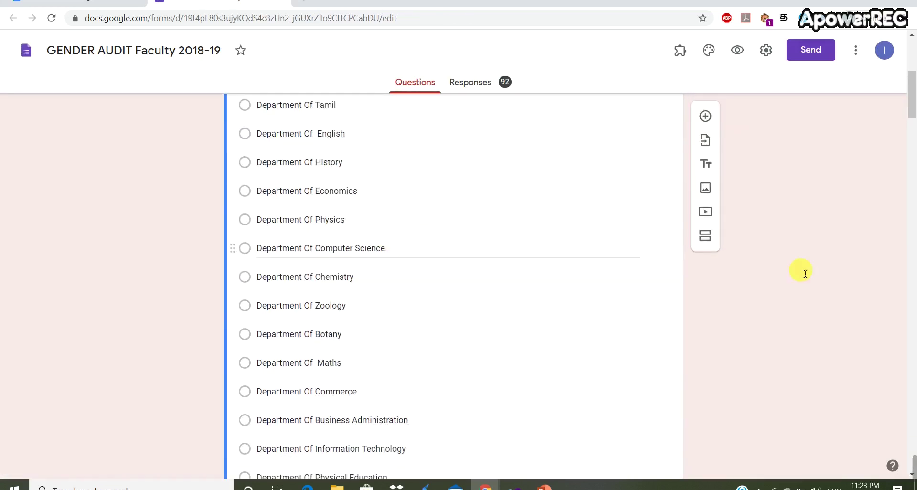
{"action": "scroll", "coordinate": [913, 108], "scroll_direction": "down", "scroll_amount": 13}
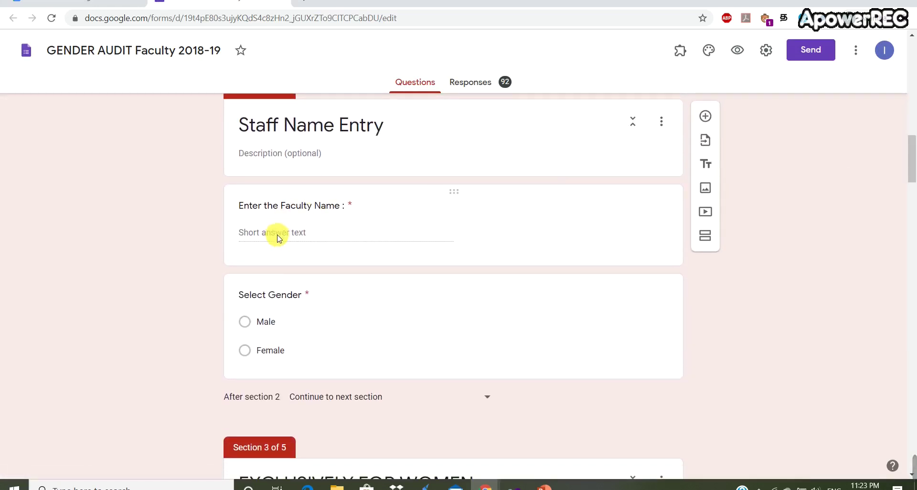
{"action": "left_click", "coordinate": [283, 235]}
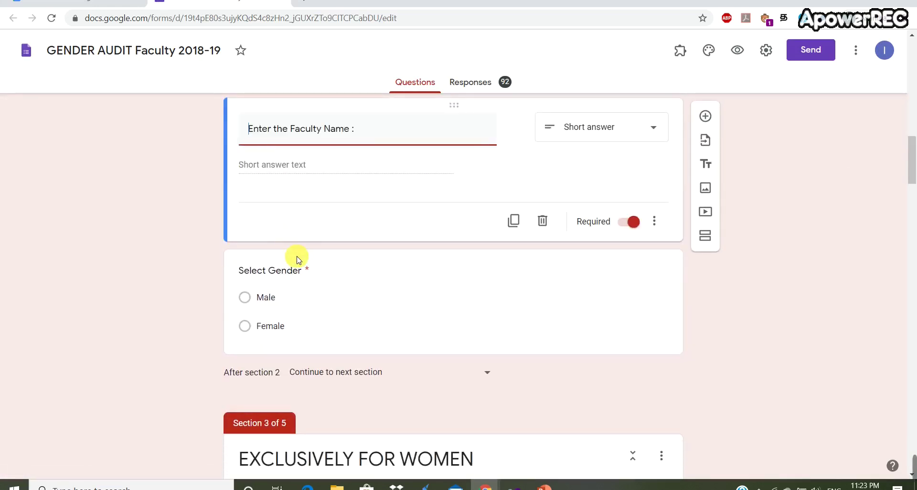
{"action": "left_click", "coordinate": [265, 300]}
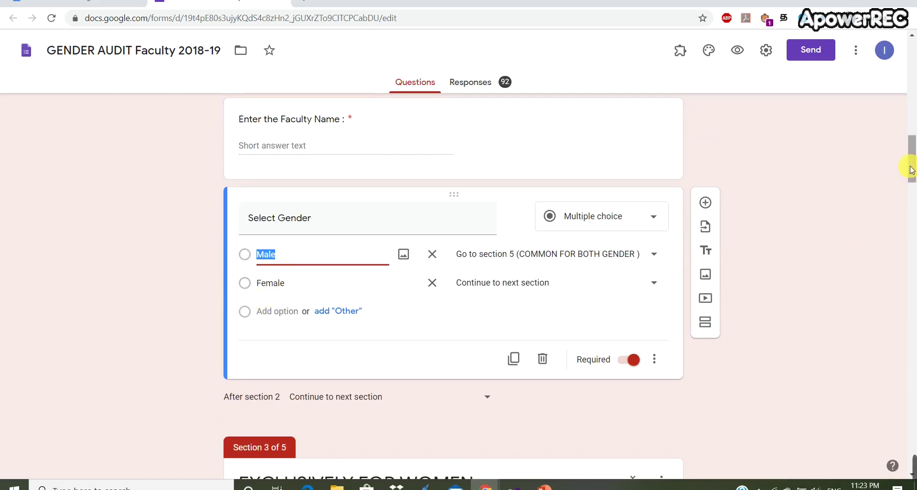
Examine the Select Gender question's "Go to section based on answer" option and the destinations of its Male and Female answers
{"action": "mouse_move", "coordinate": [911, 170]}
{"action": "left_mouse_down"}
{"action": "mouse_move", "coordinate": [912, 195]}
{"action": "mouse_move", "coordinate": [912, 174]}
{"action": "left_mouse_up"}
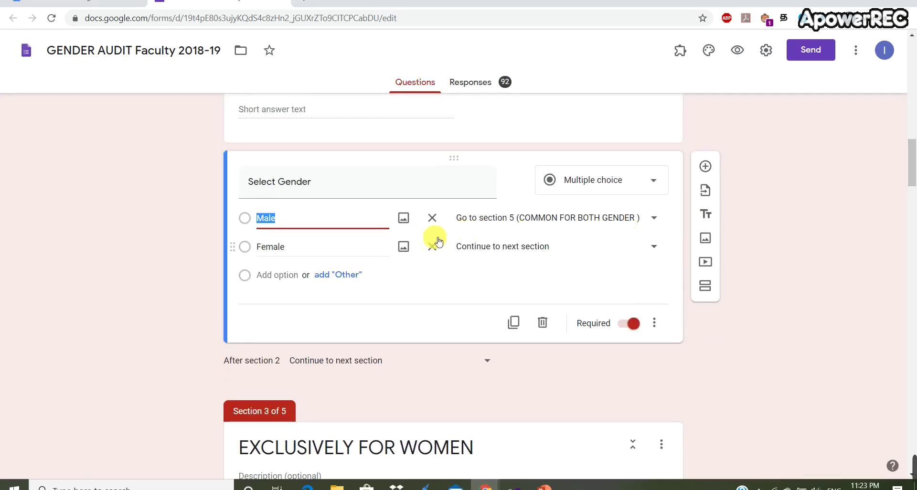
{"action": "left_click", "coordinate": [655, 322]}
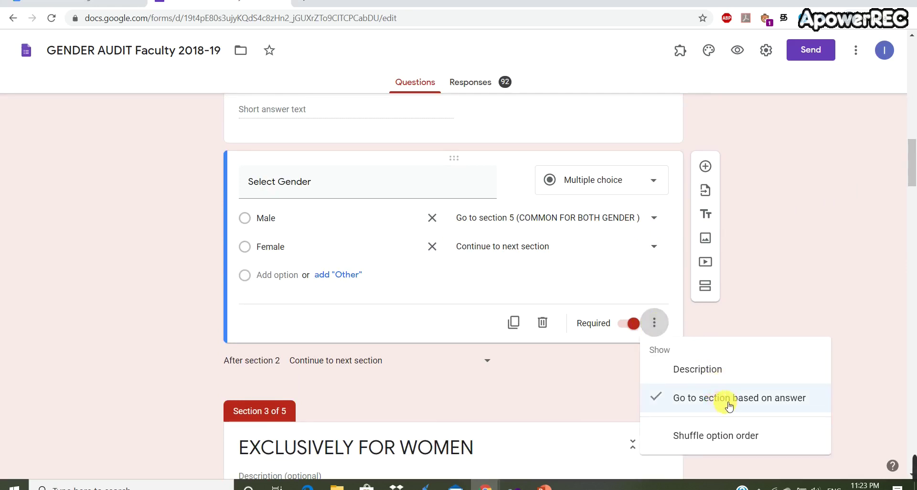
{"action": "left_click", "coordinate": [836, 269]}
{"action": "left_click", "coordinate": [654, 323]}
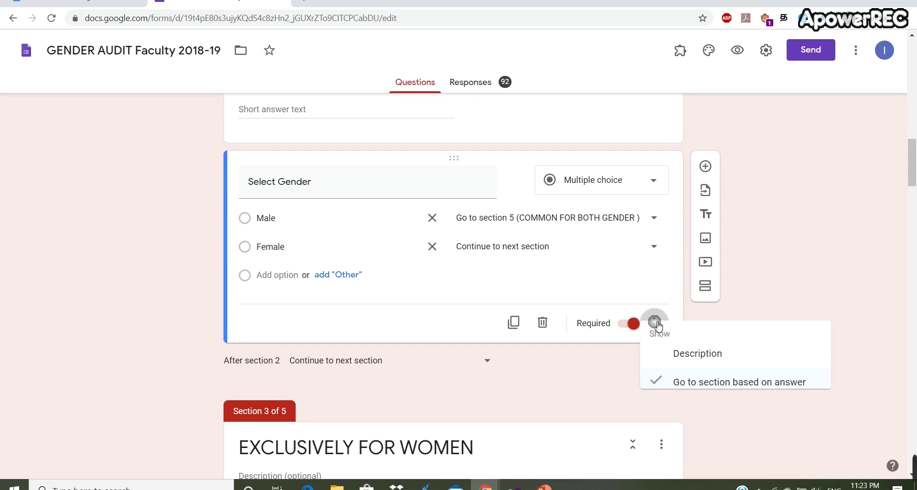
{"action": "left_click", "coordinate": [849, 195]}
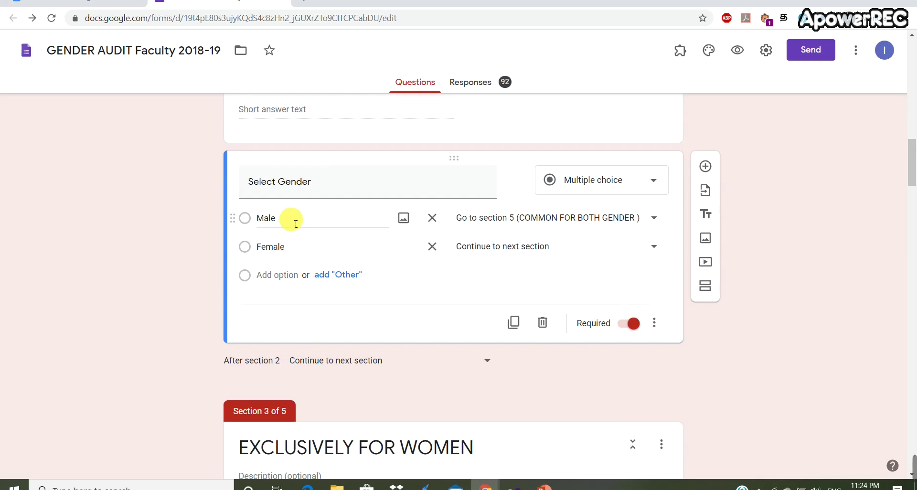
{"action": "left_click", "coordinate": [288, 249]}
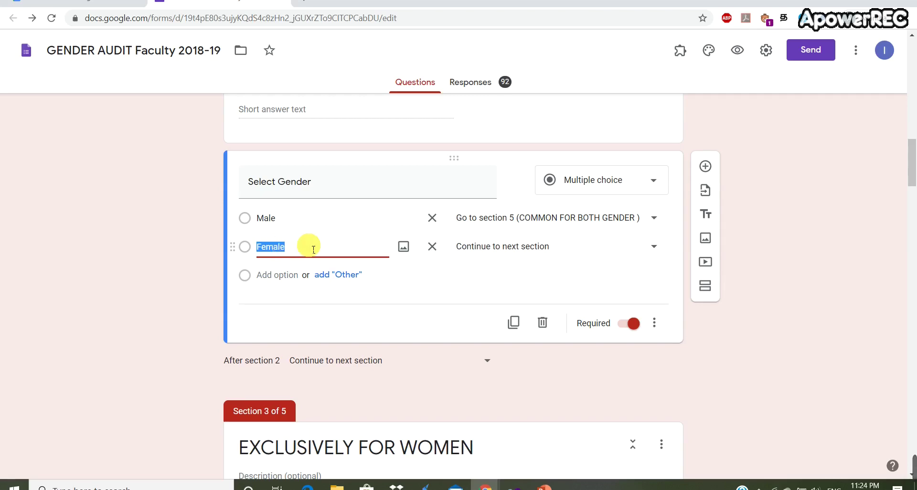
Inspect the section headings "COMMON FOR BOTH GENDER" and "EXCLUSIVELY FOR WOMEN" that the gender answers lead to
{"action": "left_click_drag", "start_coordinate": [912, 184], "coordinate": [913, 351]}
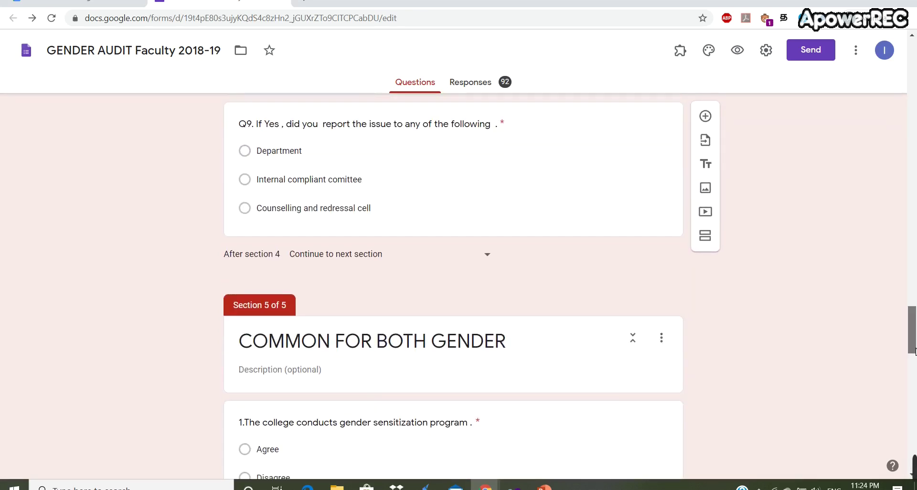
{"action": "left_click", "coordinate": [496, 340]}
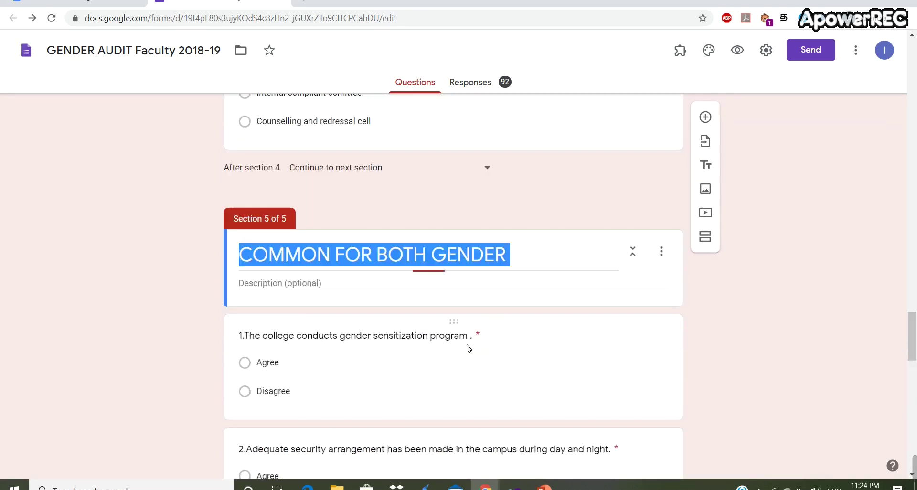
{"action": "left_click_drag", "start_coordinate": [912, 352], "coordinate": [914, 190]}
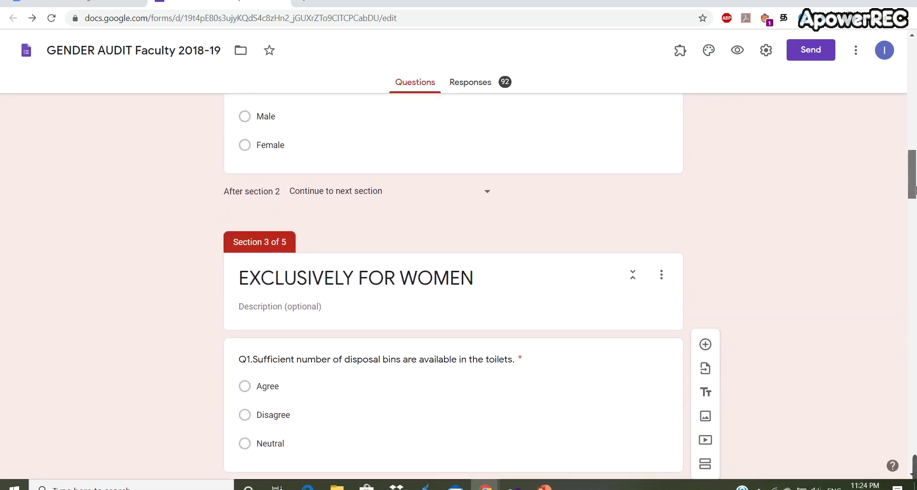
{"action": "left_click", "coordinate": [514, 281]}
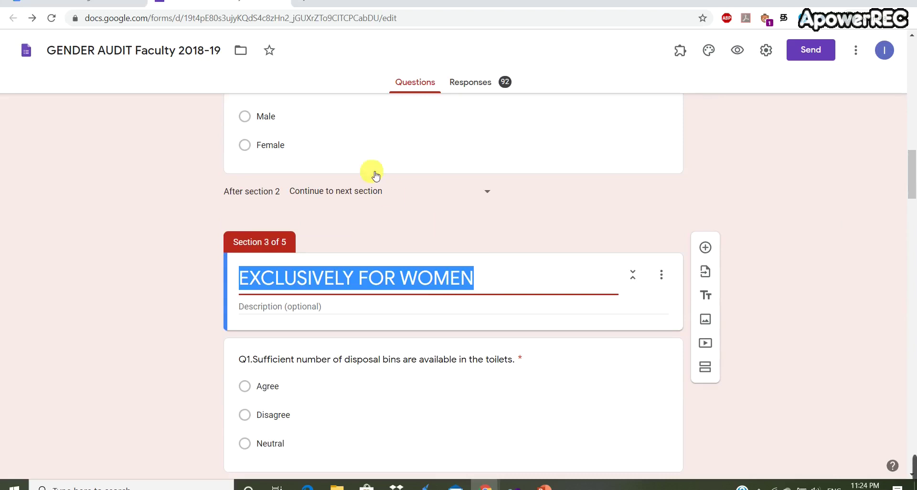
Review the section destinations offered for the Male answer, keeping "Go to section 5 (COMMON FOR BOTH GENDER )", and recheck the question's branching option
{"action": "left_click", "coordinate": [322, 121]}
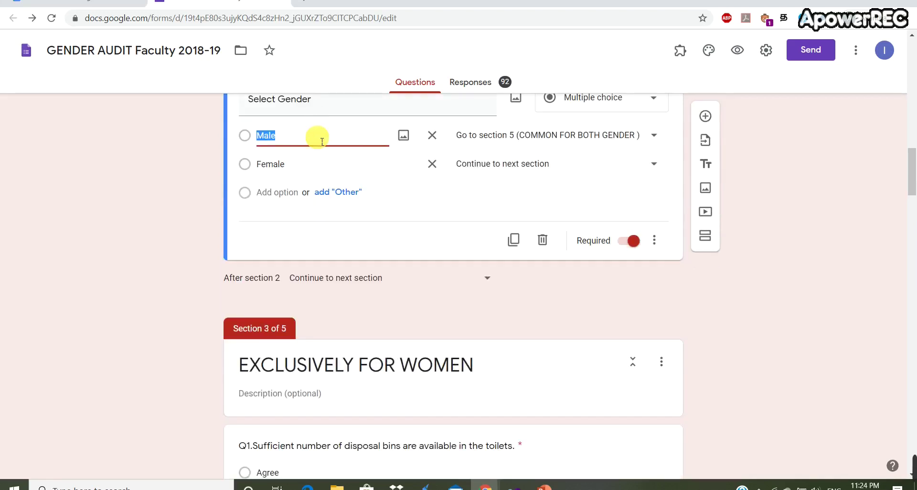
{"action": "left_click", "coordinate": [308, 165]}
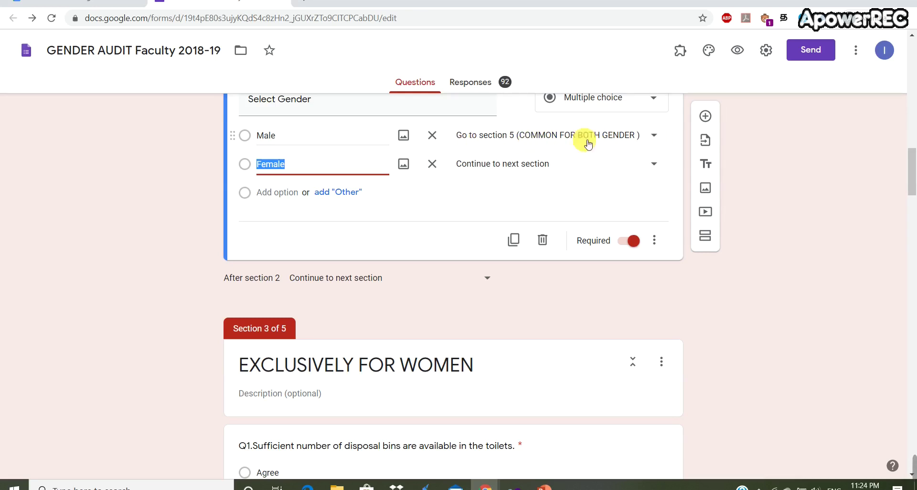
{"action": "left_click", "coordinate": [661, 243]}
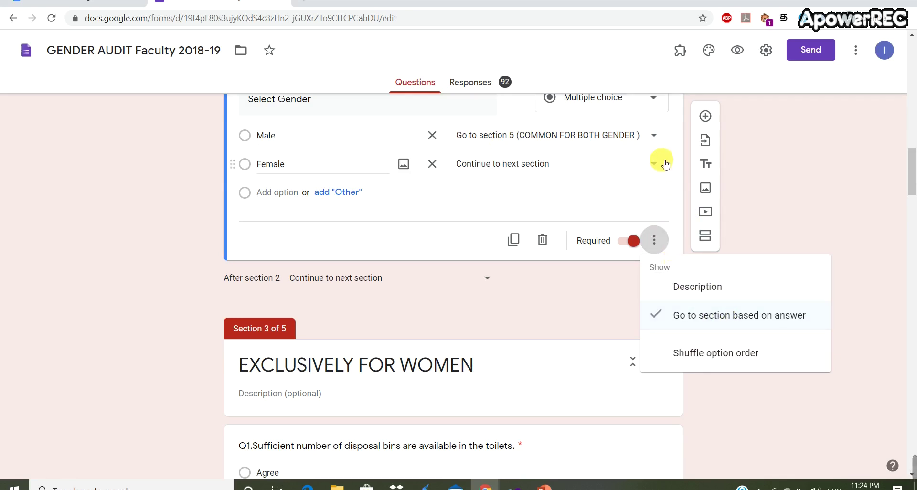
{"action": "left_click", "coordinate": [659, 137]}
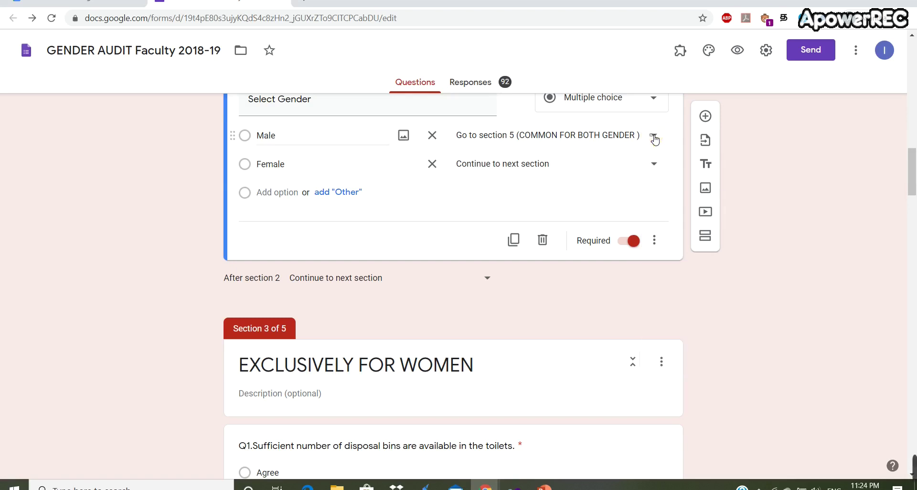
{"action": "left_click", "coordinate": [655, 138]}
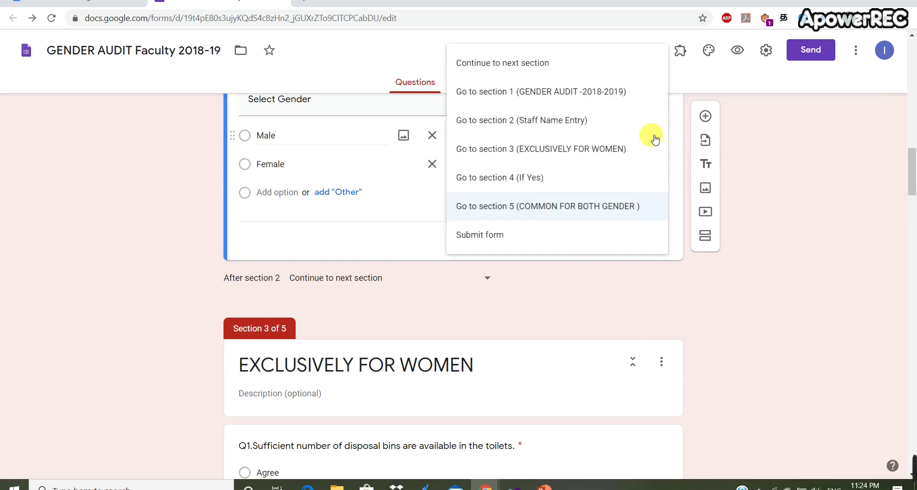
{"action": "left_click", "coordinate": [556, 206]}
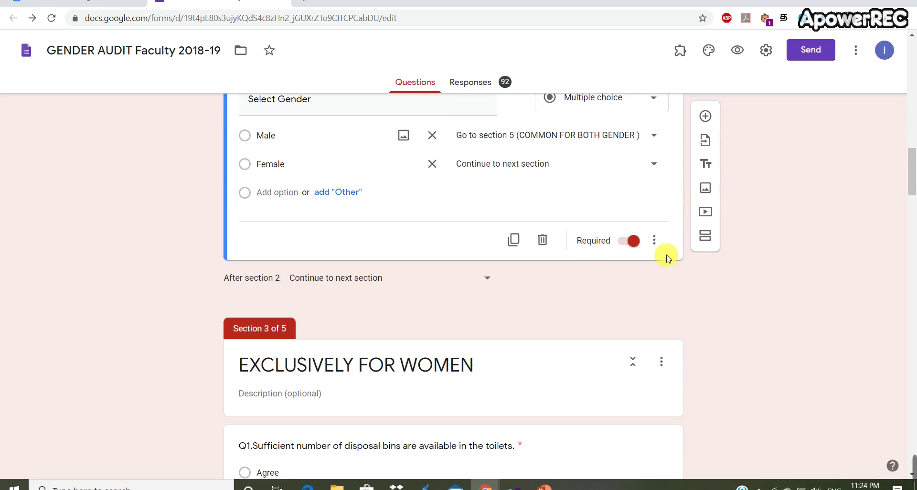
{"action": "left_click", "coordinate": [654, 240]}
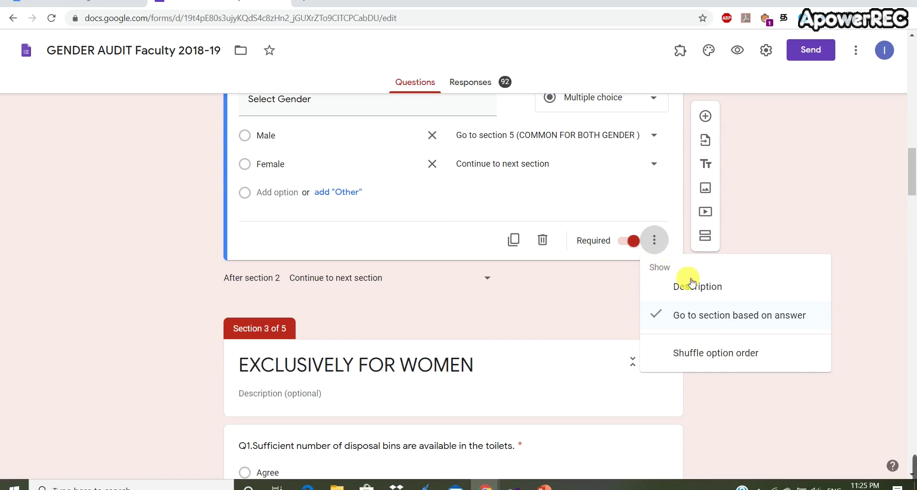
{"action": "left_click", "coordinate": [823, 197]}
Examine the form's collected responses in the summary charts and in the per-question view for Select Department
{"action": "left_click", "coordinate": [472, 82]}
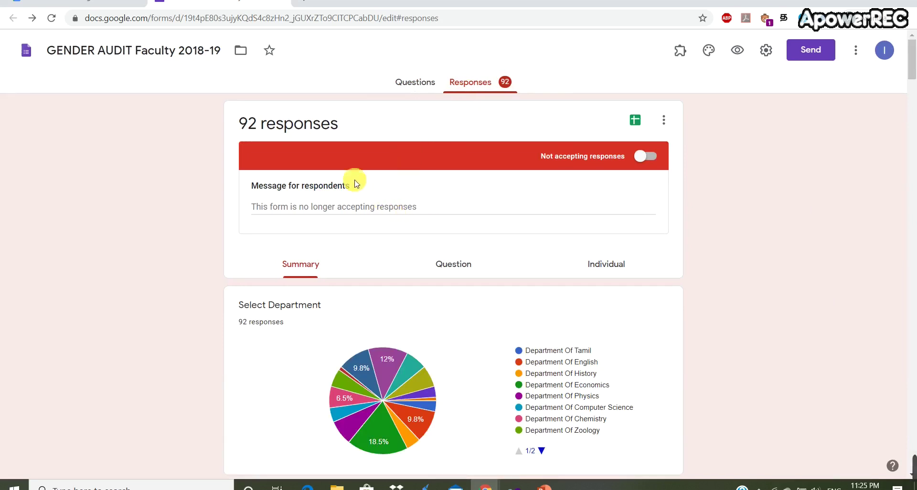
{"action": "scroll", "coordinate": [434, 210], "scroll_direction": "down", "scroll_amount": 3}
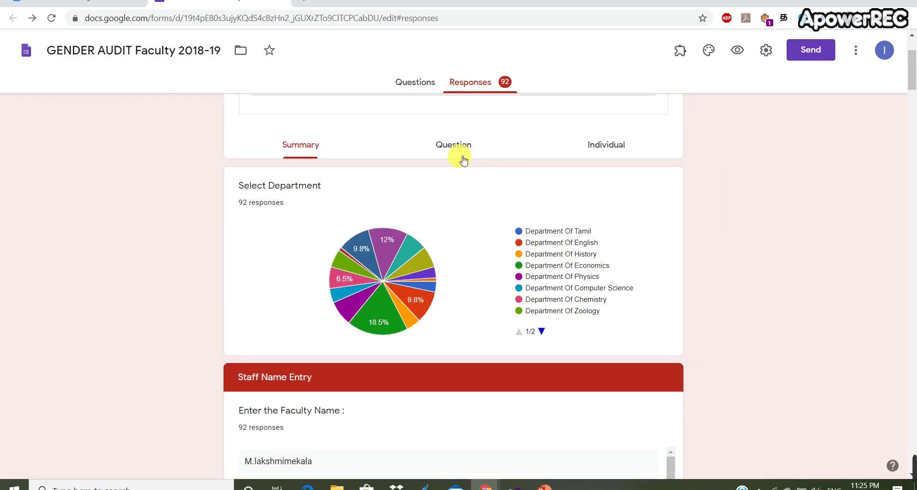
{"action": "mouse_move", "coordinate": [912, 91]}
{"action": "left_mouse_down"}
{"action": "mouse_move", "coordinate": [915, 281]}
{"action": "mouse_move", "coordinate": [914, 78]}
{"action": "left_mouse_up"}
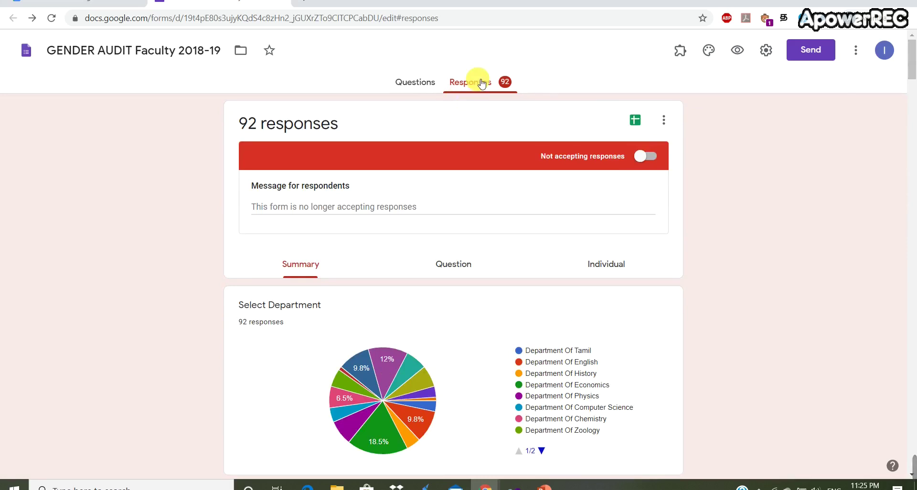
{"action": "left_click", "coordinate": [453, 263]}
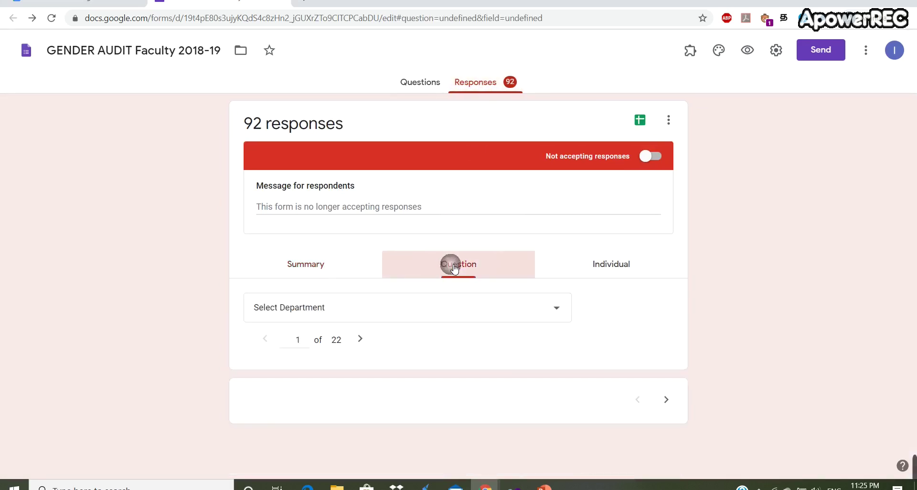
{"action": "scroll", "coordinate": [459, 310], "scroll_direction": "down", "scroll_amount": 3}
{"action": "scroll", "coordinate": [455, 317], "scroll_direction": "down", "scroll_amount": 4}
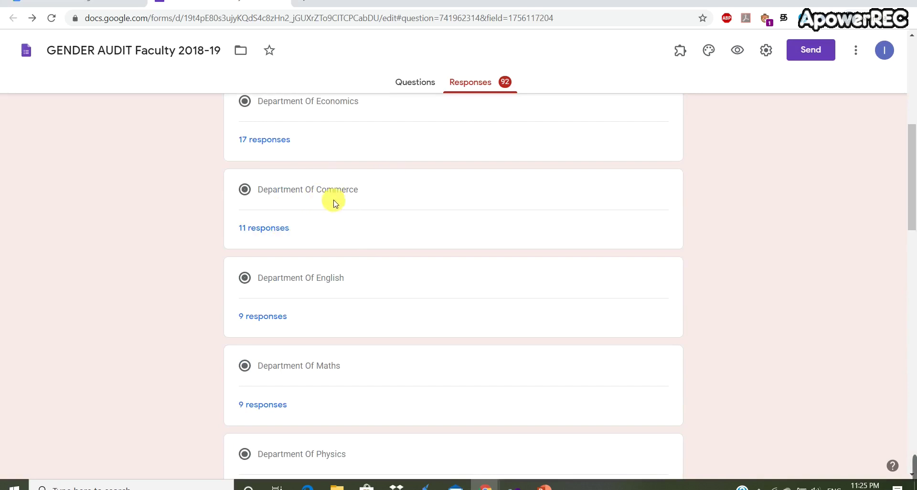
{"action": "scroll", "coordinate": [393, 253], "scroll_direction": "up", "scroll_amount": 3}
{"action": "scroll", "coordinate": [393, 248], "scroll_direction": "up", "scroll_amount": 3}
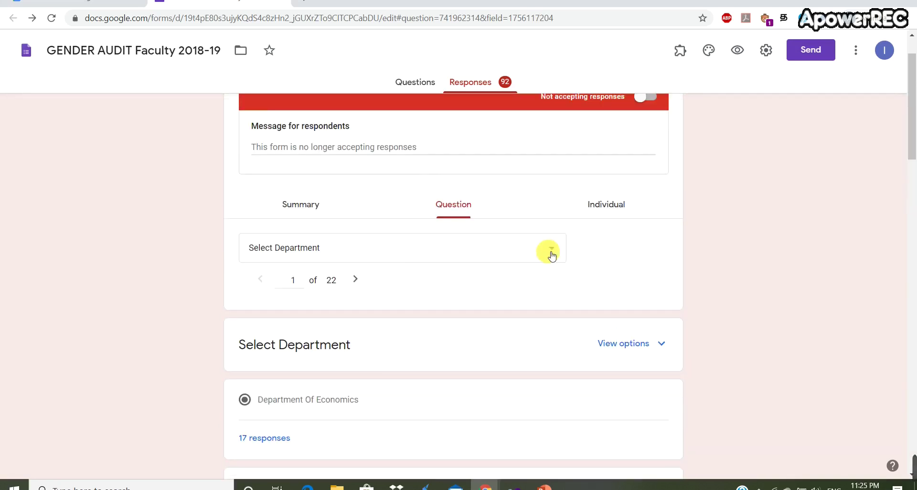
Look through the first individual response, including its department, faculty name and gender answers
{"action": "left_click", "coordinate": [615, 205]}
{"action": "scroll", "coordinate": [442, 341], "scroll_direction": "down", "scroll_amount": 7}
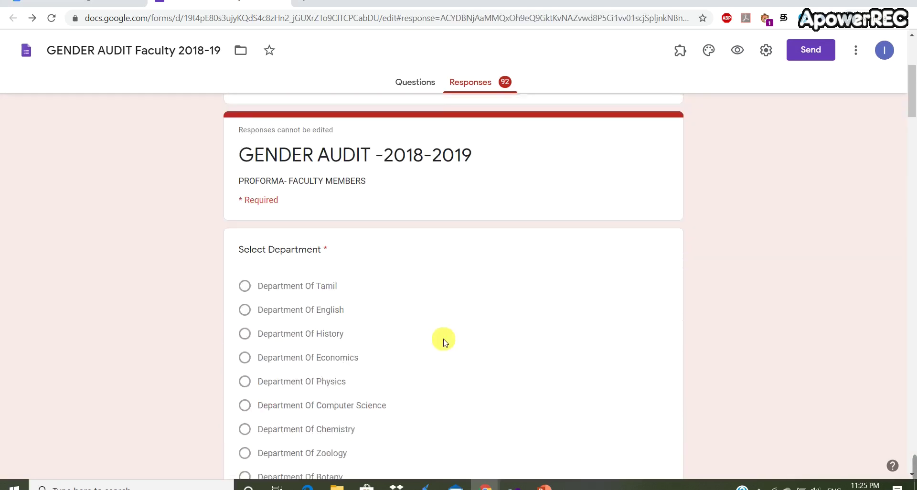
{"action": "scroll", "coordinate": [351, 294], "scroll_direction": "down", "scroll_amount": 7}
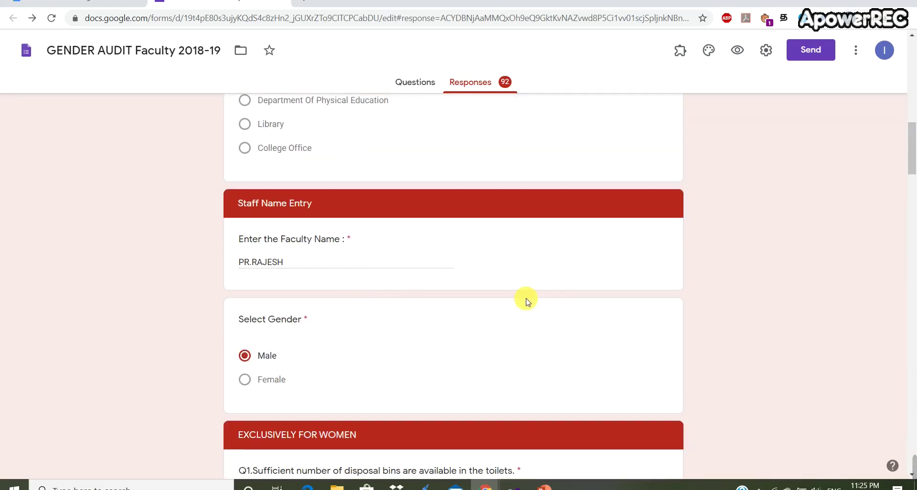
{"action": "scroll", "coordinate": [622, 325], "scroll_direction": "up", "scroll_amount": 10}
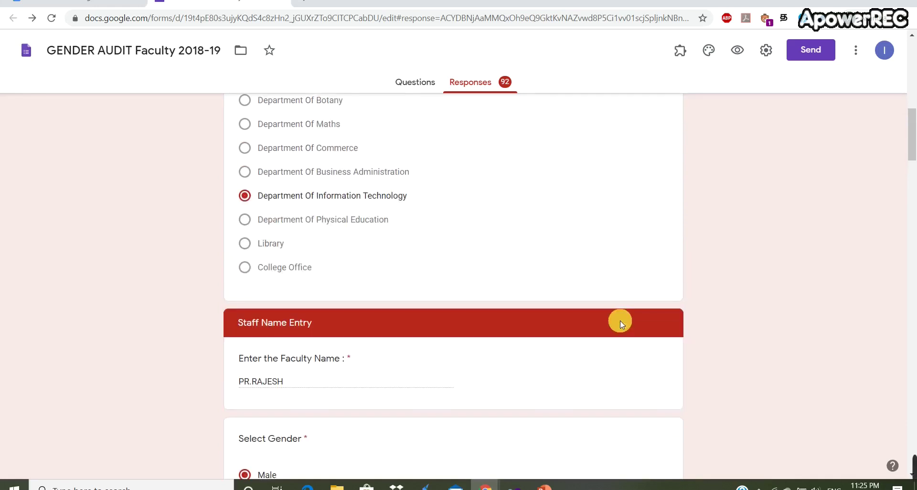
{"action": "scroll", "coordinate": [626, 324], "scroll_direction": "up", "scroll_amount": 2}
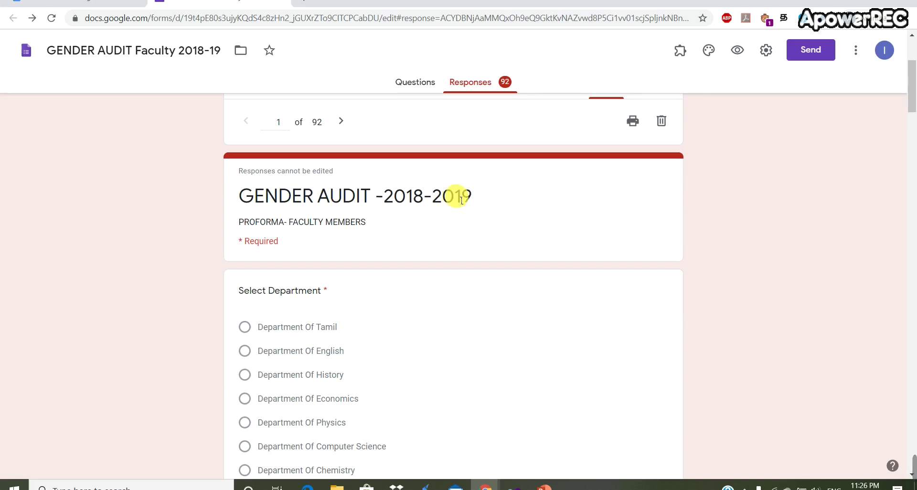
Look through the upload and photo sources for the header image in the form's theme options, and close the options without choosing an image
{"action": "left_click", "coordinate": [431, 83]}
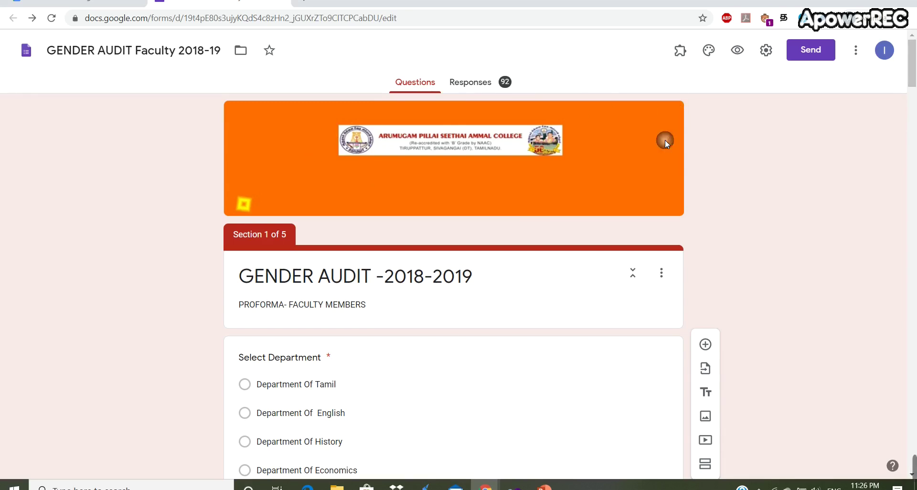
{"action": "left_click", "coordinate": [710, 51]}
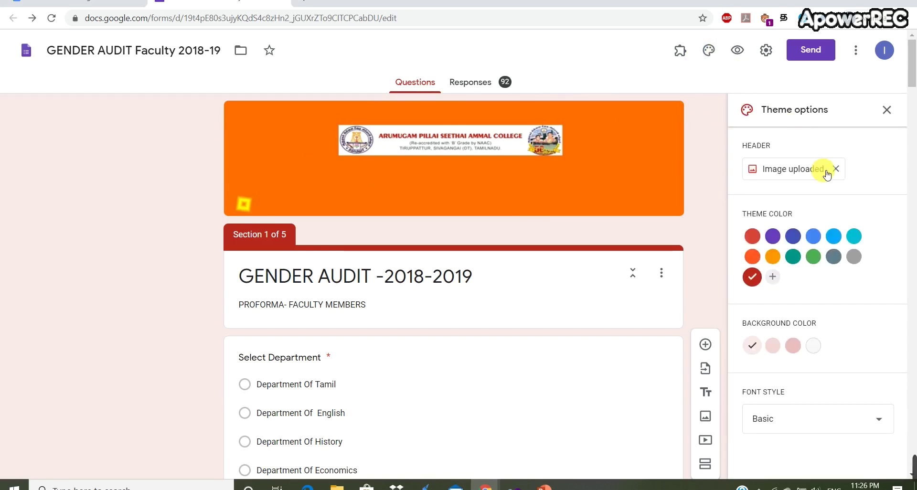
{"action": "left_click", "coordinate": [811, 171]}
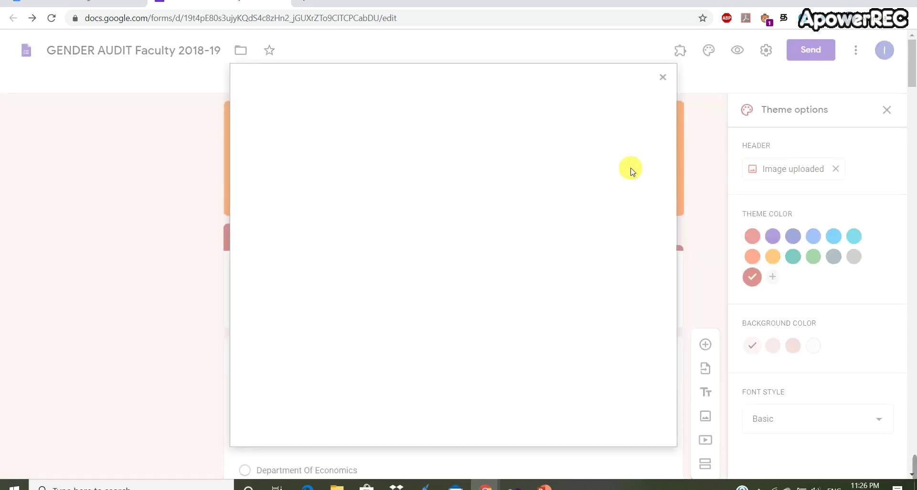
{"action": "left_click", "coordinate": [334, 123]}
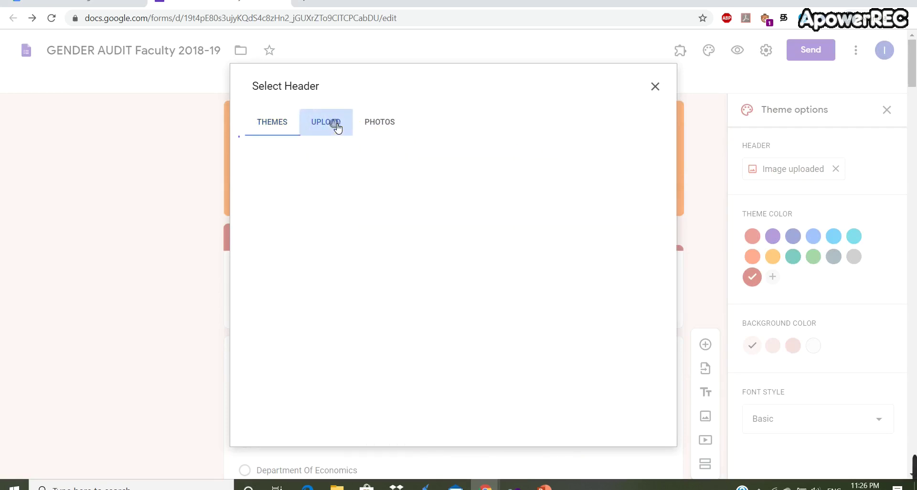
{"action": "left_click", "coordinate": [381, 125]}
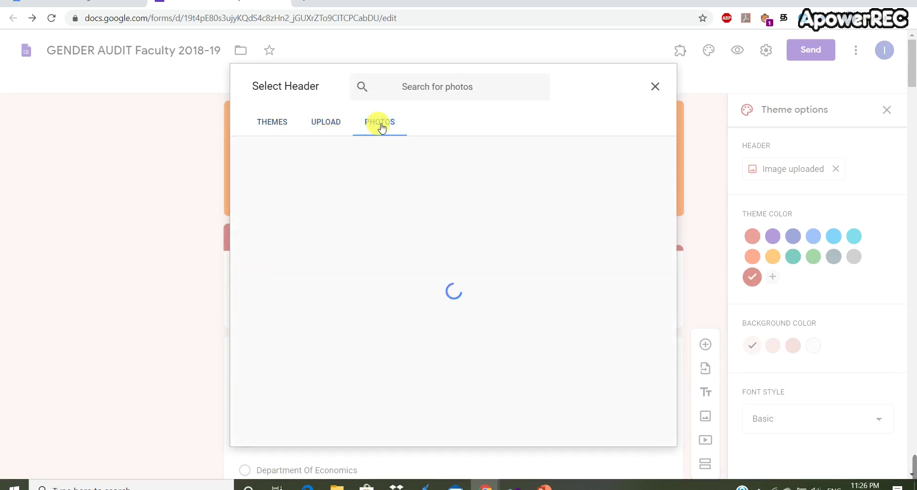
{"action": "left_click", "coordinate": [336, 123]}
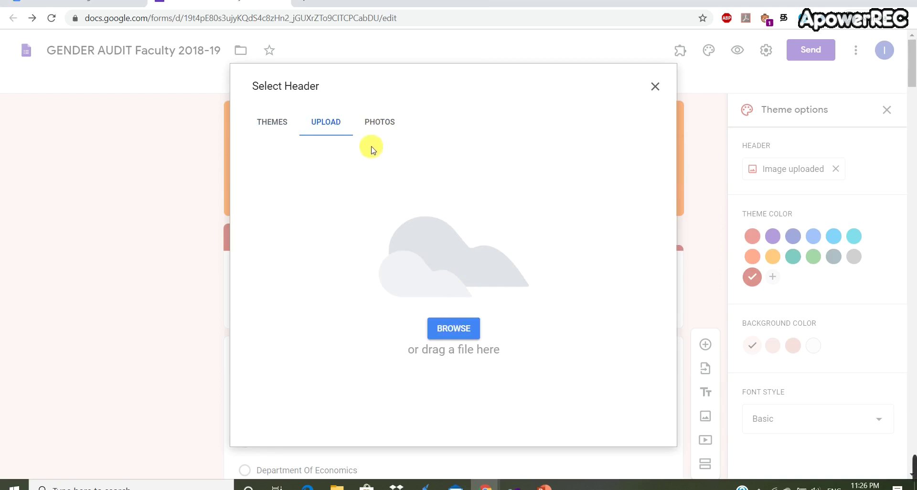
{"action": "left_click", "coordinate": [378, 122]}
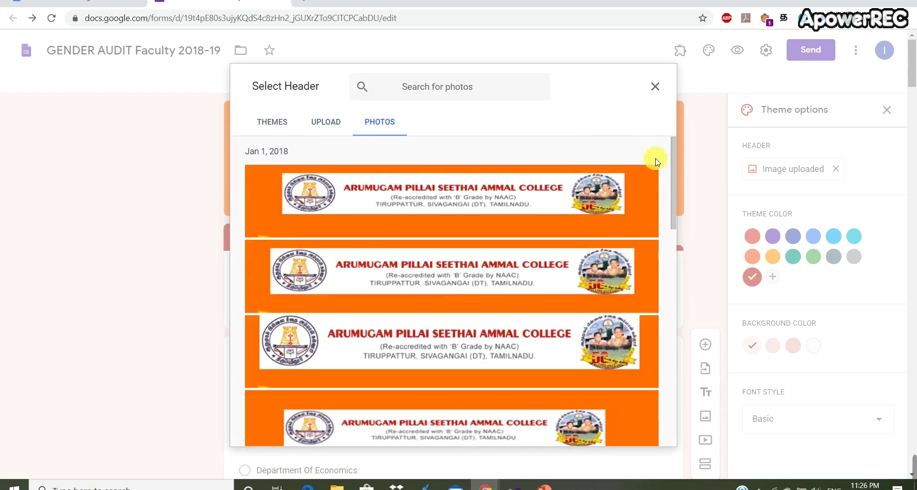
{"action": "left_click_drag", "start_coordinate": [671, 169], "coordinate": [681, 352]}
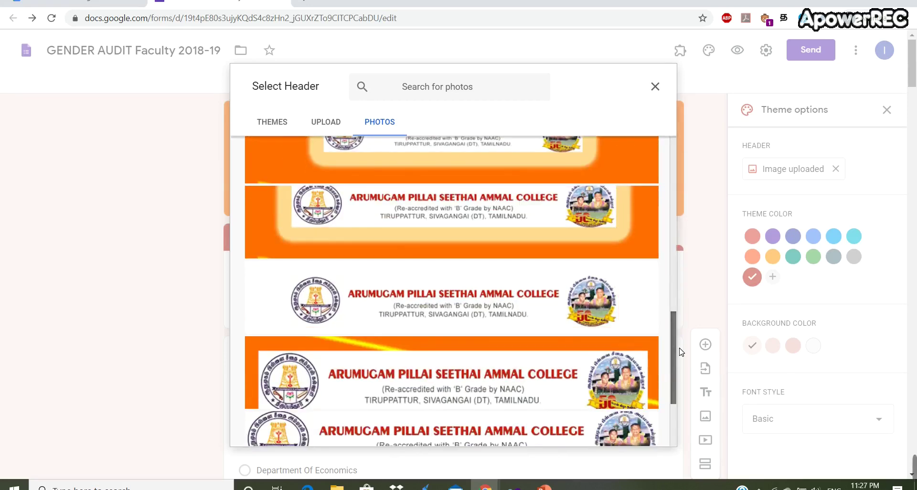
{"action": "left_click", "coordinate": [321, 125]}
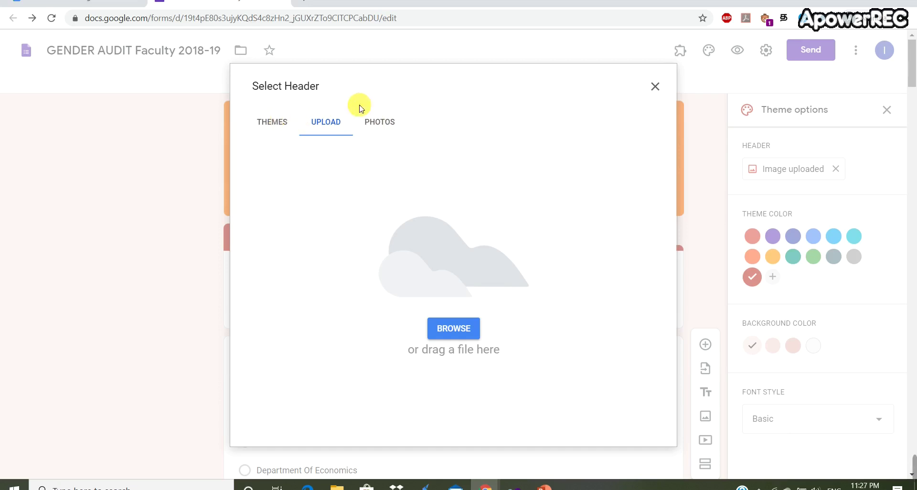
{"action": "left_click", "coordinate": [656, 88]}
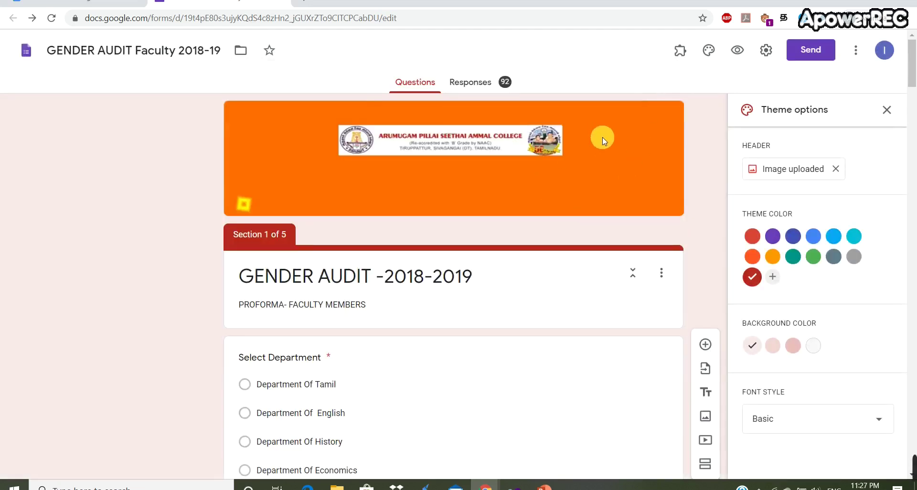
{"action": "left_click", "coordinate": [889, 111]}
{"action": "scroll", "coordinate": [913, 79], "scroll_direction": "down", "scroll_amount": 13}
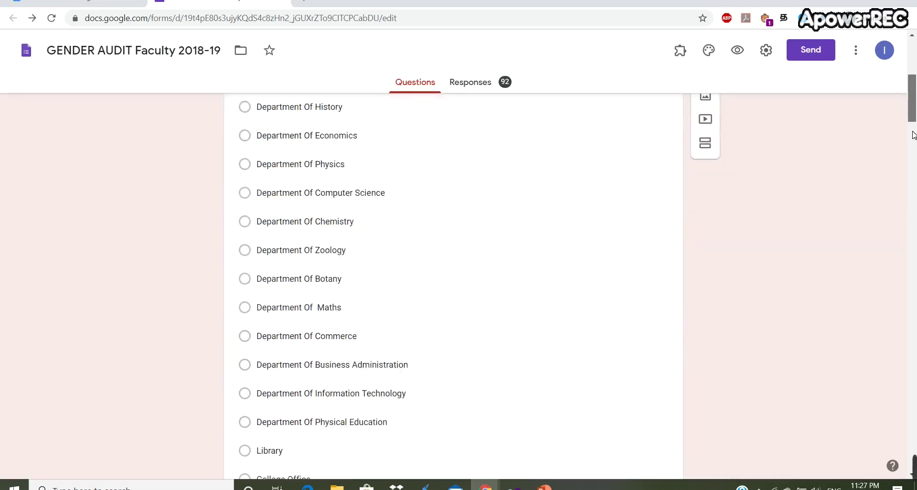
In Google Drive, view the department, gender and women-only question charts in GENDER AUDIT Faculty 2018-19.docx and return to the GenderAudit folder
{"action": "left_click", "coordinate": [279, 1]}
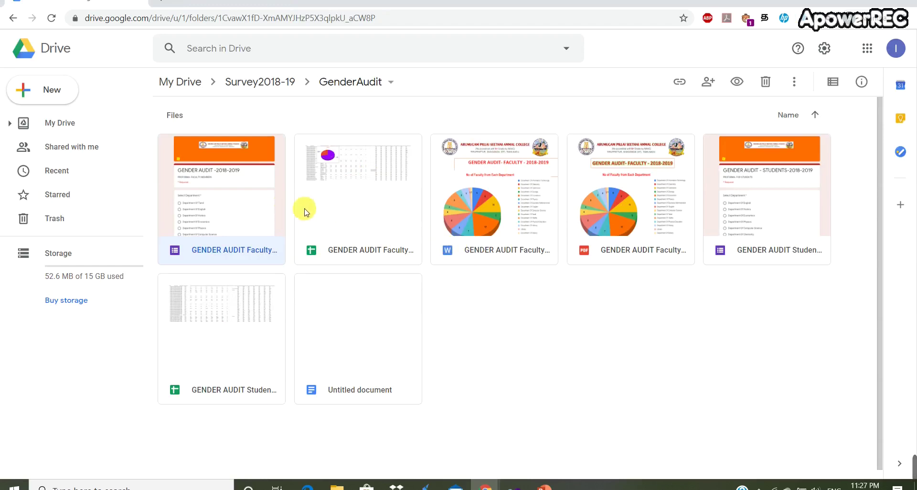
{"action": "double_click", "coordinate": [510, 225]}
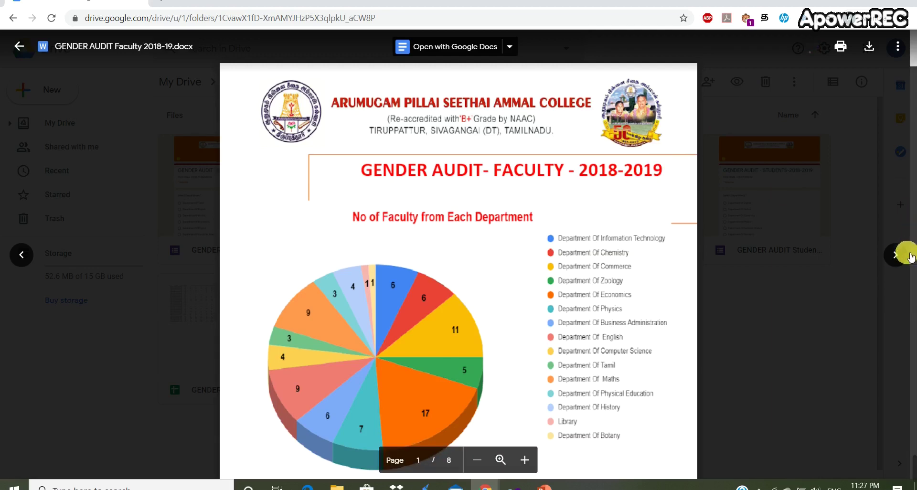
{"action": "scroll", "coordinate": [579, 248], "scroll_direction": "down", "scroll_amount": 2}
{"action": "scroll", "coordinate": [579, 249], "scroll_direction": "down", "scroll_amount": 15}
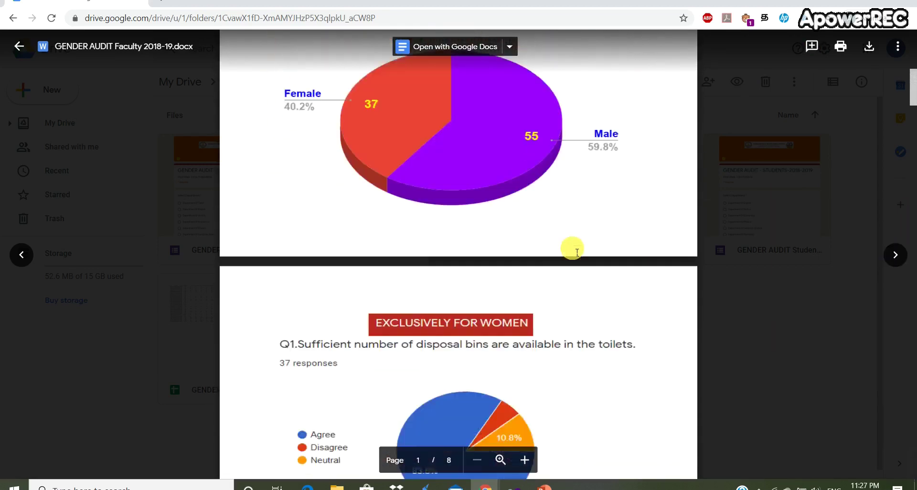
{"action": "scroll", "coordinate": [578, 253], "scroll_direction": "down", "scroll_amount": 4}
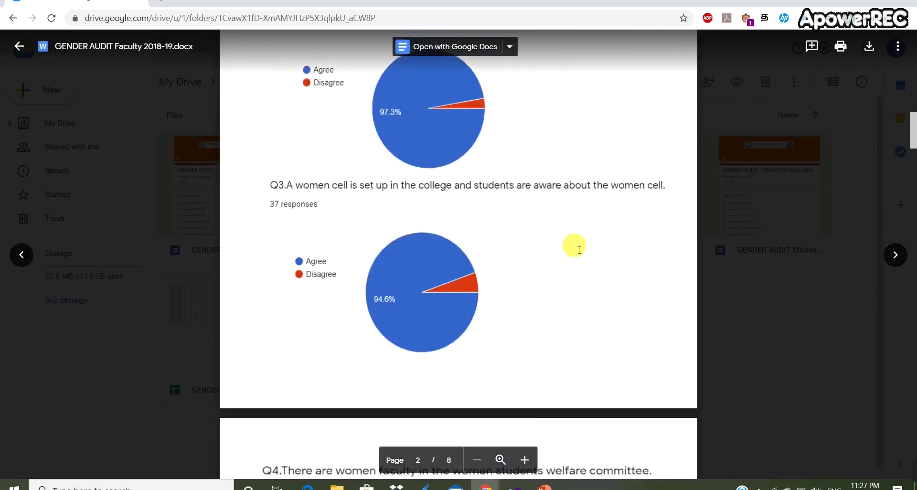
{"action": "scroll", "coordinate": [579, 248], "scroll_direction": "up", "scroll_amount": 13}
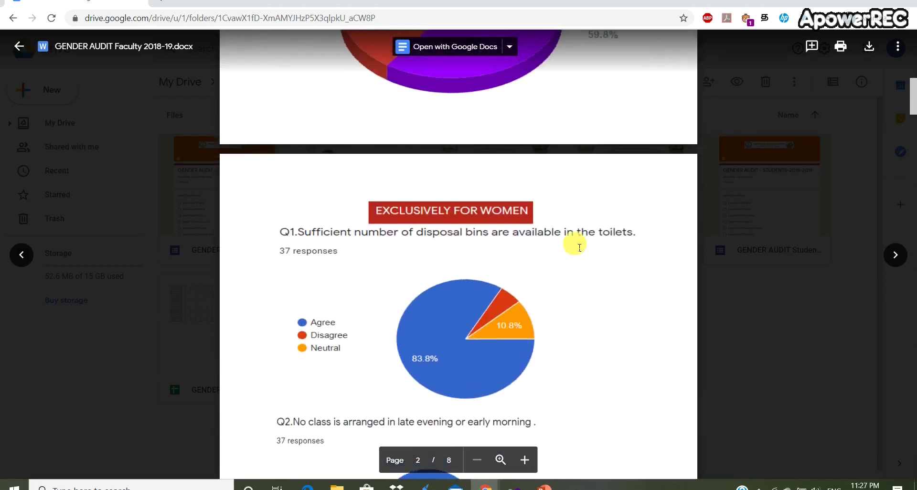
{"action": "scroll", "coordinate": [571, 243], "scroll_direction": "up", "scroll_amount": 6}
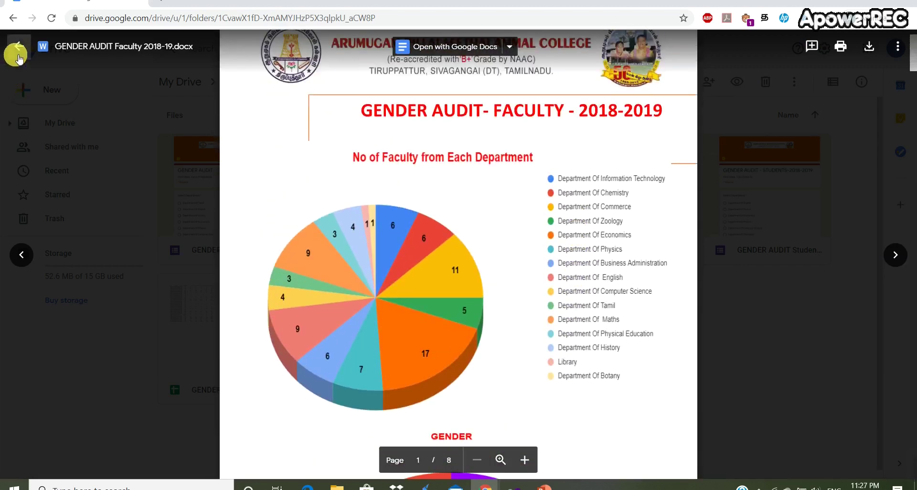
{"action": "left_click", "coordinate": [18, 47]}
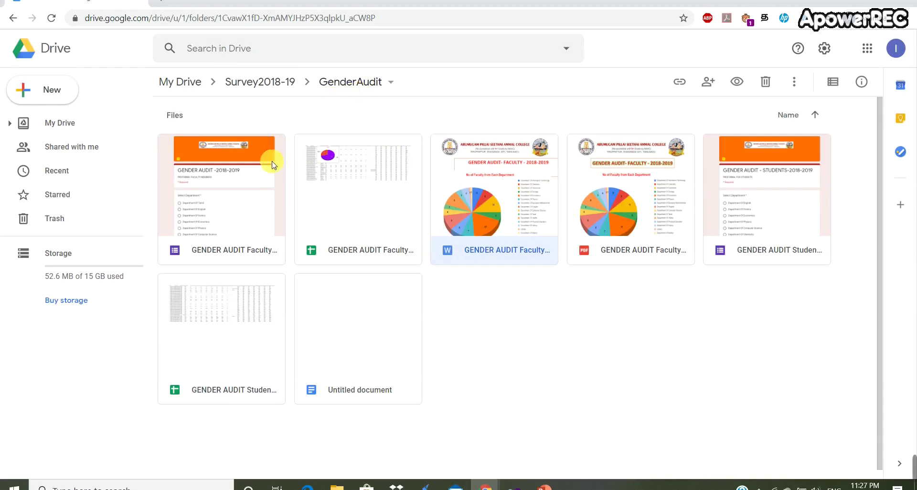
Open the GENDER AUDIT Faculty form's linked response spreadsheet, look through its rows down to the last entry, and return to the form's responses
{"action": "double_click", "coordinate": [251, 156]}
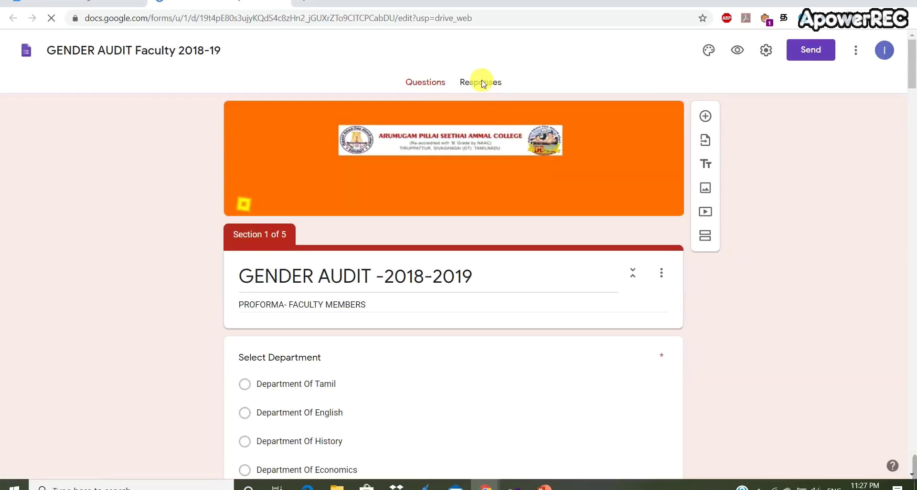
{"action": "left_click", "coordinate": [486, 83]}
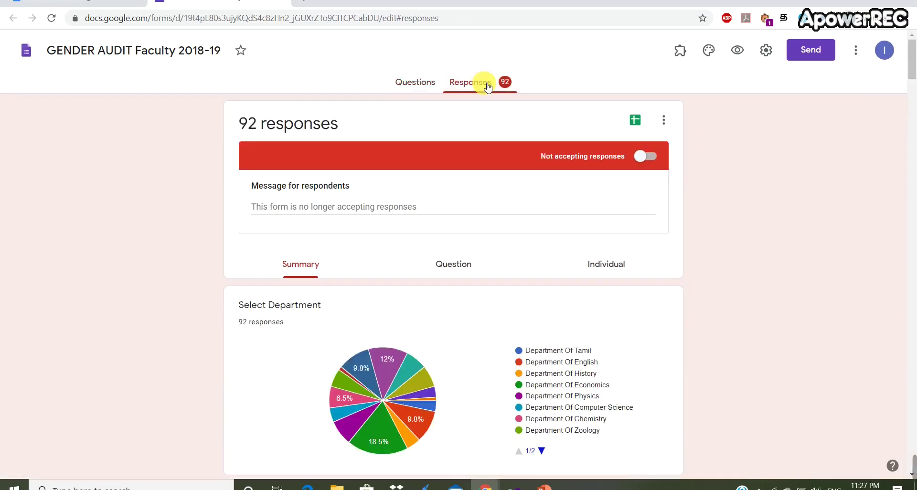
{"action": "left_click", "coordinate": [640, 123]}
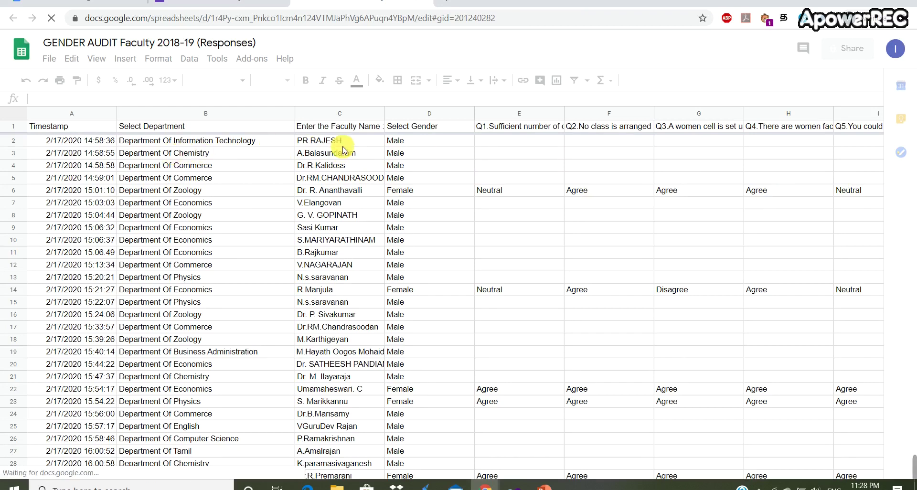
{"action": "left_click", "coordinate": [385, 229]}
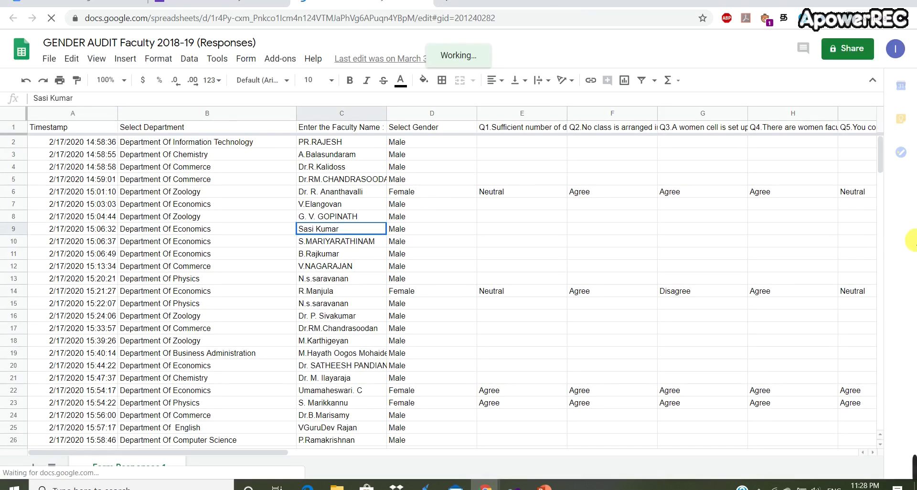
{"action": "left_click_drag", "start_coordinate": [878, 185], "coordinate": [855, 291]}
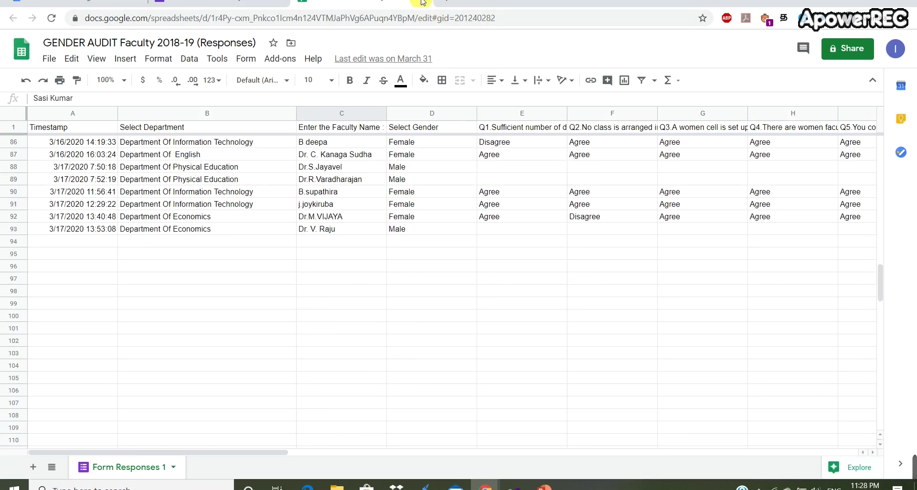
{"action": "left_click", "coordinate": [220, 2]}
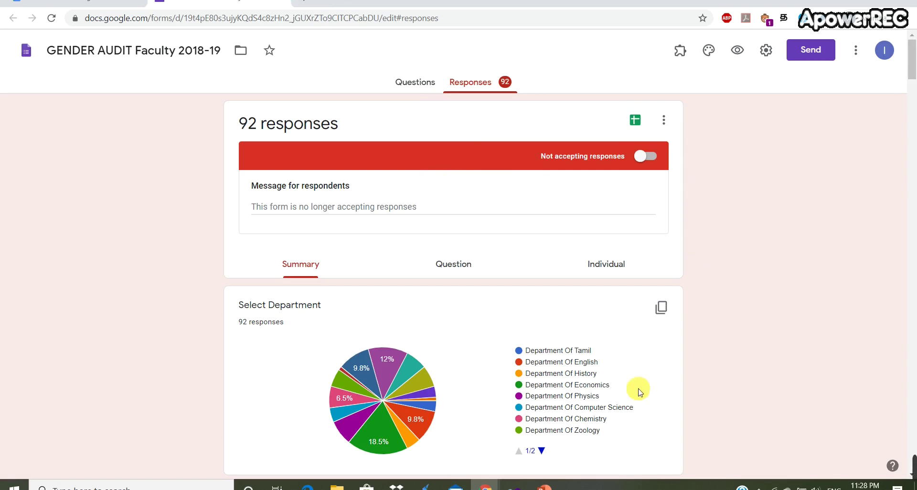
Look over the opening section of the SSS2019-20 Student Satisfaction Survey form and view its response summary
{"action": "mouse_move", "coordinate": [544, 486]}
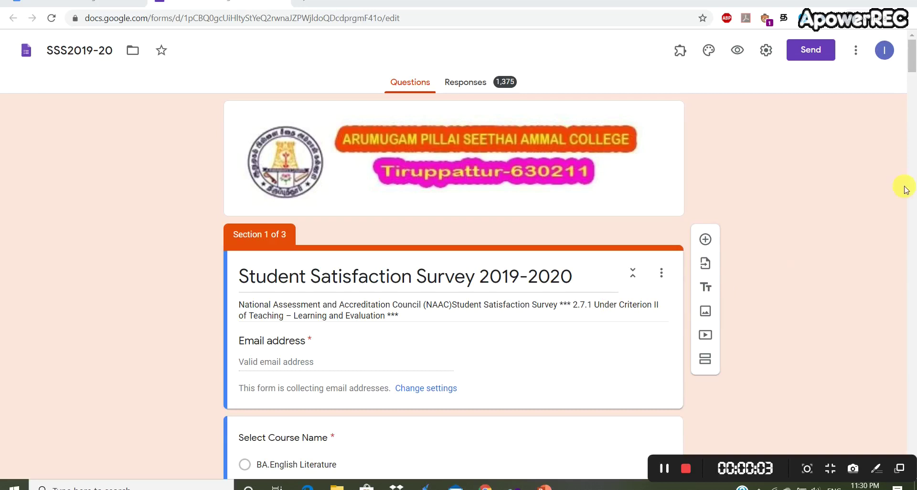
{"action": "left_click", "coordinate": [911, 85]}
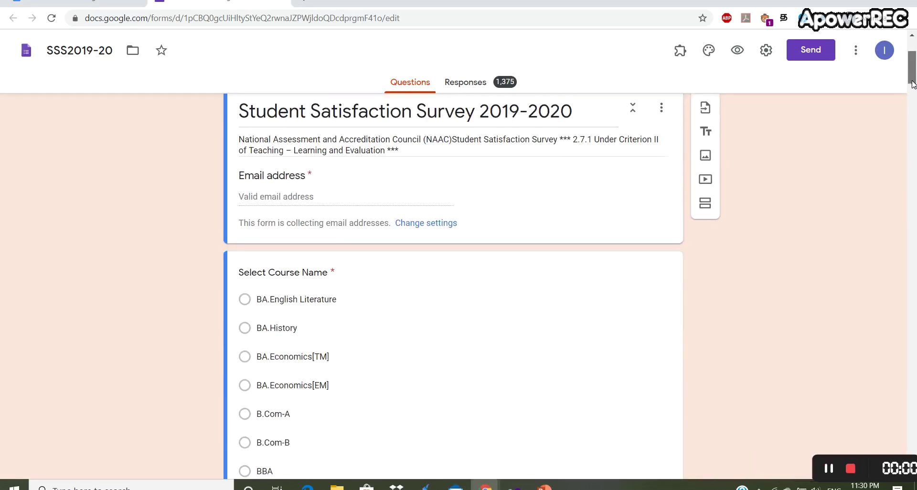
{"action": "left_click_drag", "start_coordinate": [912, 96], "coordinate": [914, 66]}
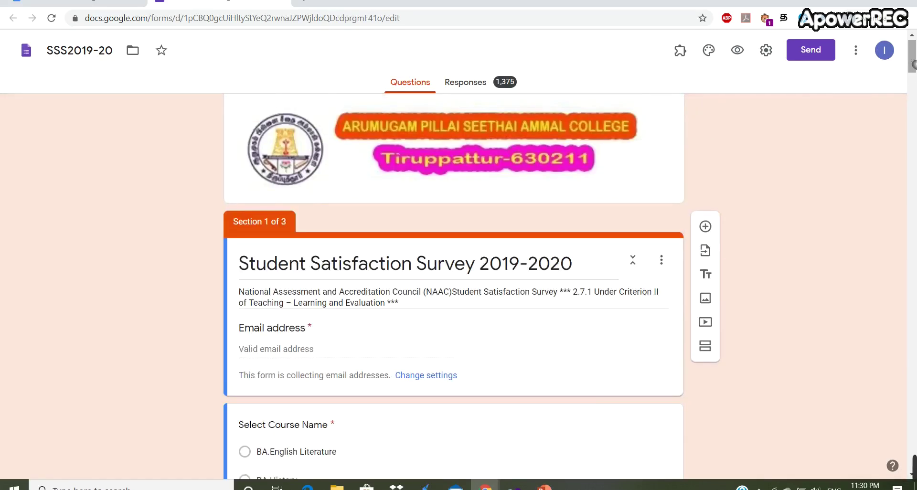
{"action": "left_click", "coordinate": [473, 83]}
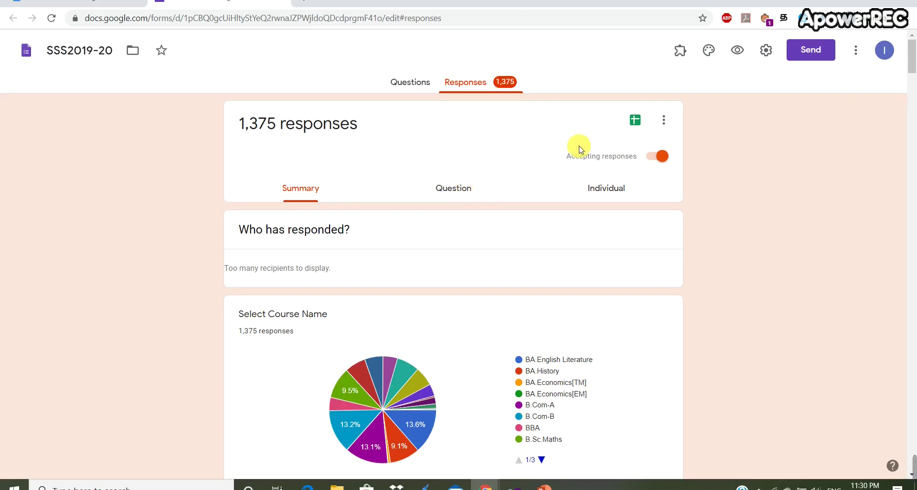
Open the survey's linked response spreadsheet, look at the file formats available for download, and close the spreadsheet without downloading
{"action": "left_click", "coordinate": [640, 124]}
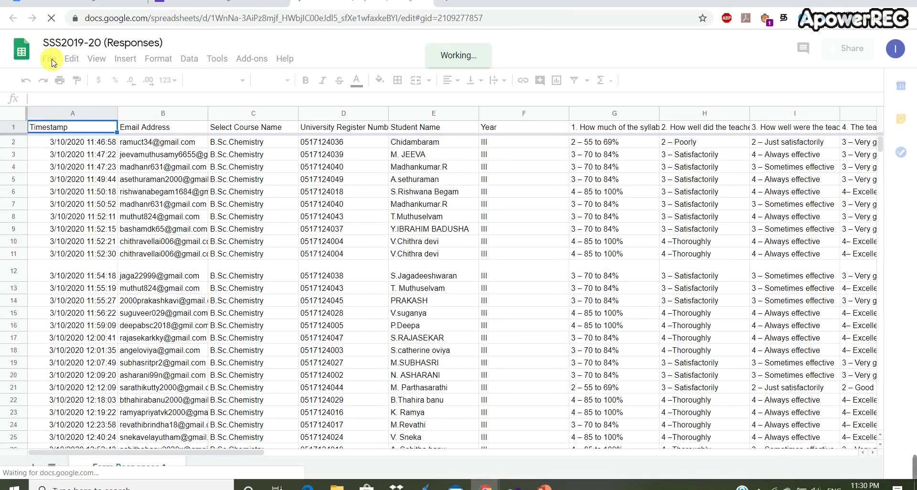
{"action": "left_click", "coordinate": [50, 59]}
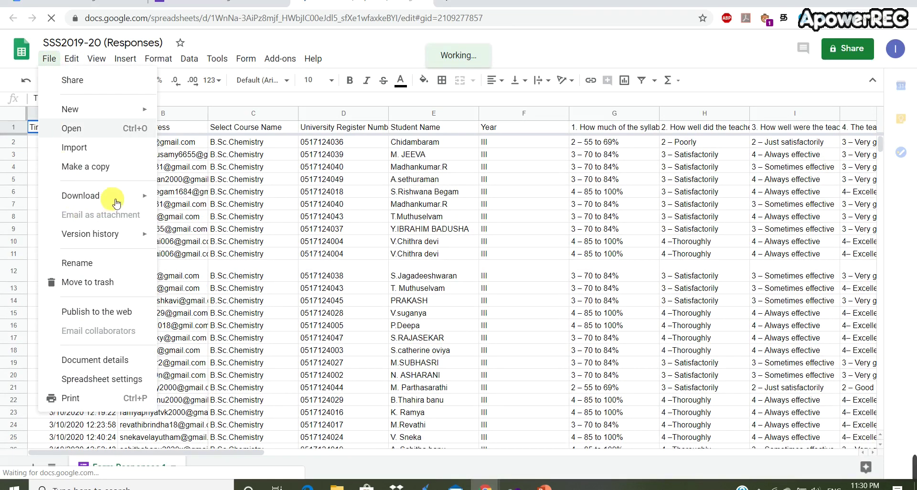
{"action": "mouse_move", "coordinate": [117, 196]}
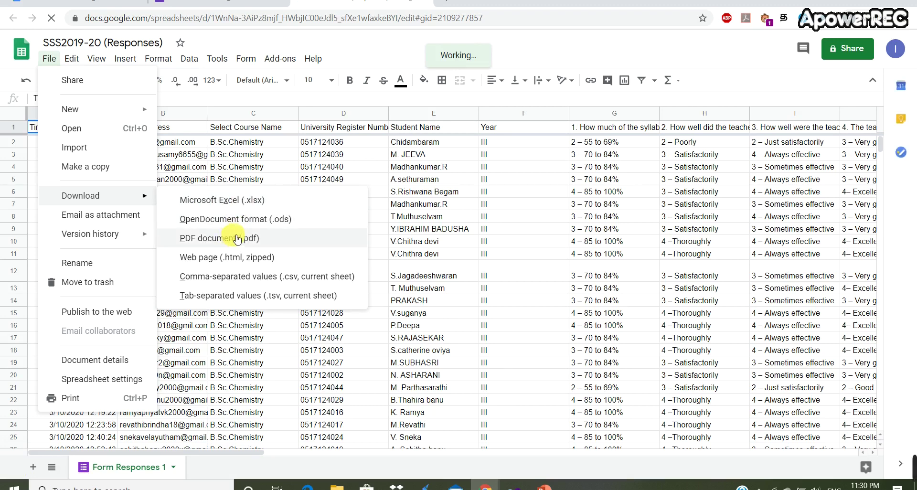
{"action": "left_click", "coordinate": [434, 5]}
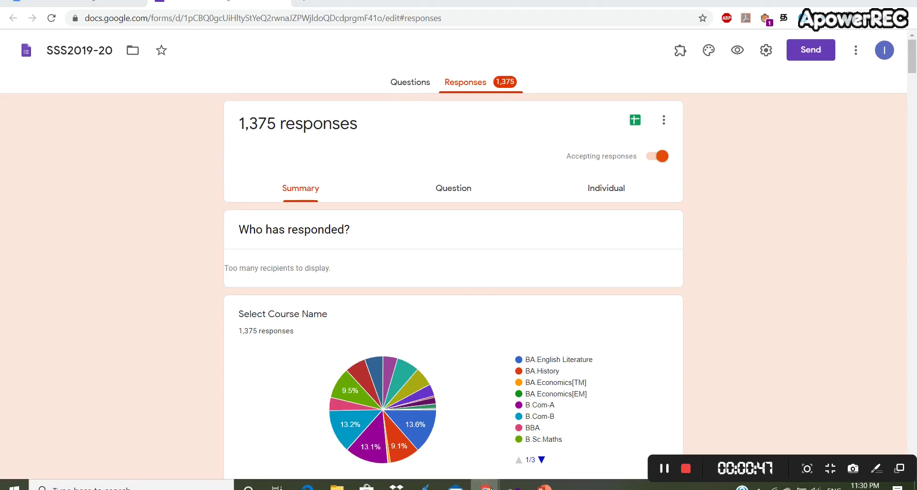
Switch to the Gk Question form and create a new spreadsheet named Gk Question (Responses) as the destination for its responses
{"action": "mouse_move", "coordinate": [486, 485]}
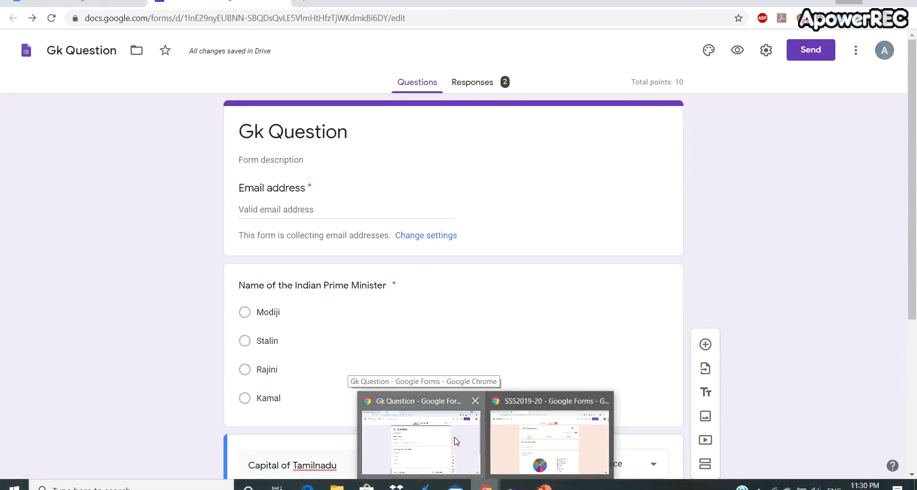
{"action": "left_click", "coordinate": [456, 441]}
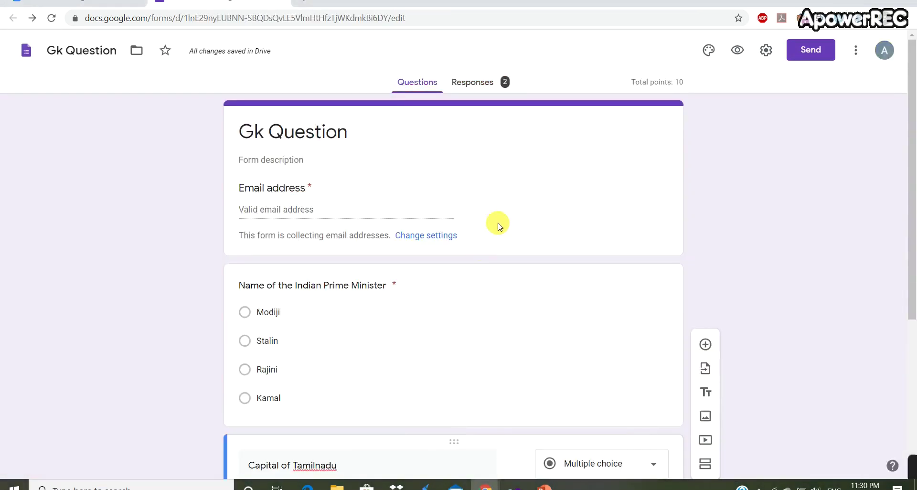
{"action": "left_click", "coordinate": [488, 87]}
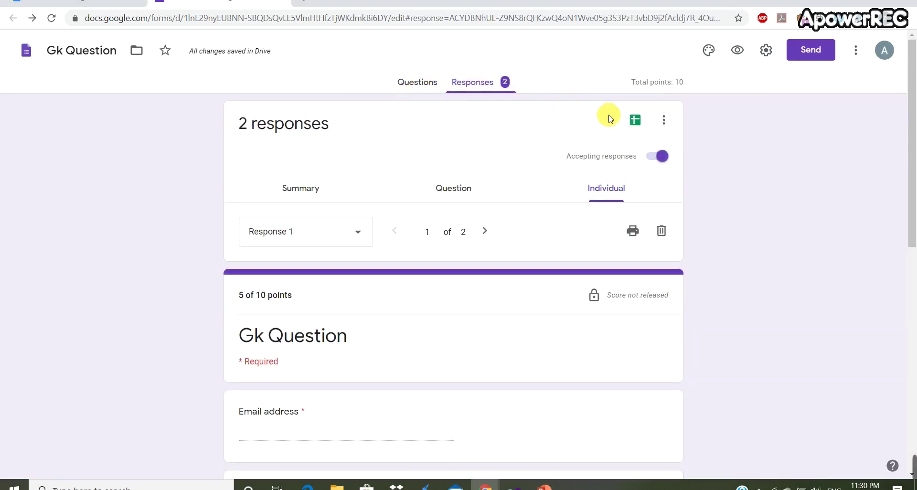
{"action": "left_click", "coordinate": [637, 122]}
{"action": "left_click", "coordinate": [637, 121]}
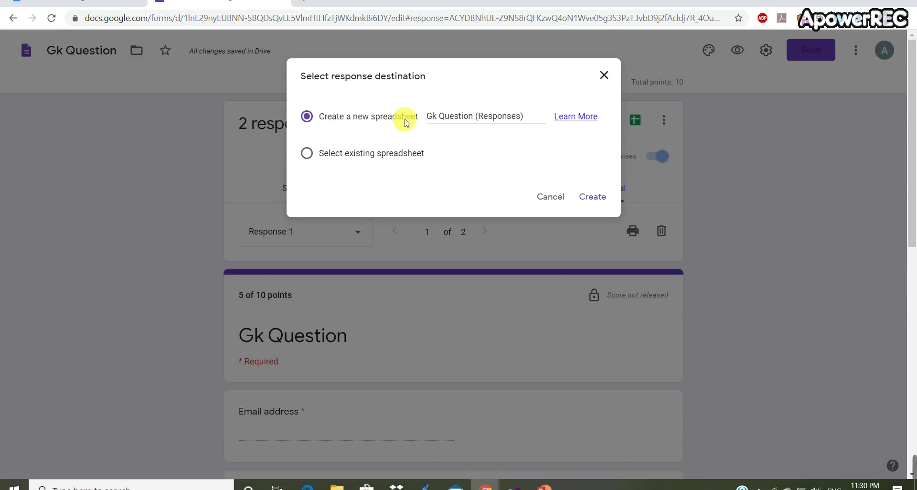
{"action": "left_click", "coordinate": [592, 197]}
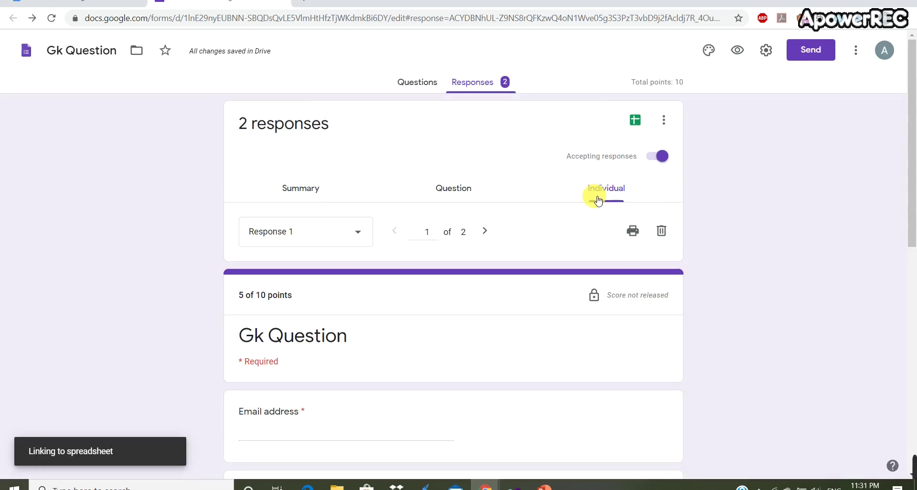
Examine the scores, email column and answer rows in the Gk Question (Responses) spreadsheet, and close it to return to the form
{"action": "left_click", "coordinate": [99, 2]}
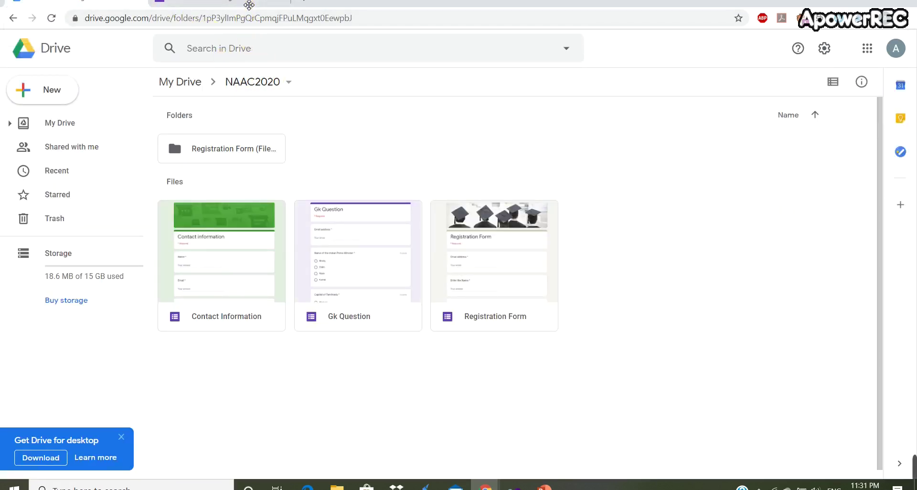
{"action": "left_click", "coordinate": [311, 2]}
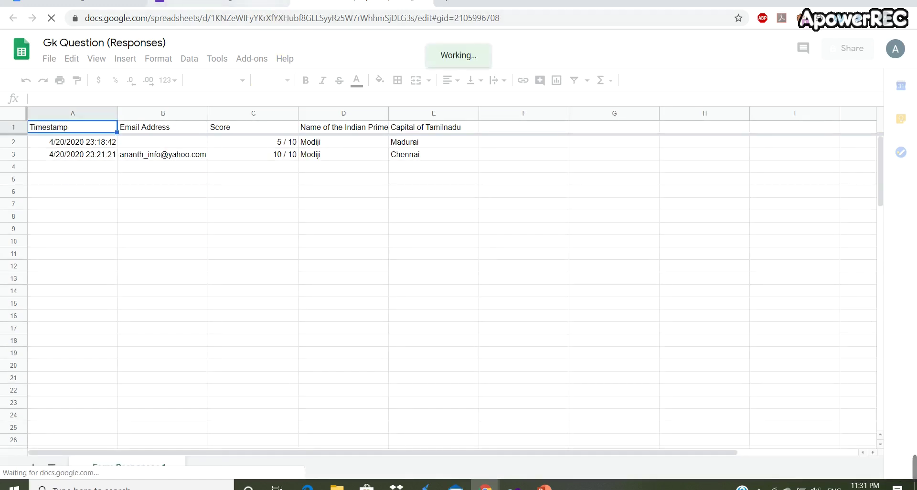
{"action": "left_click", "coordinate": [285, 143]}
{"action": "left_click", "coordinate": [290, 154]}
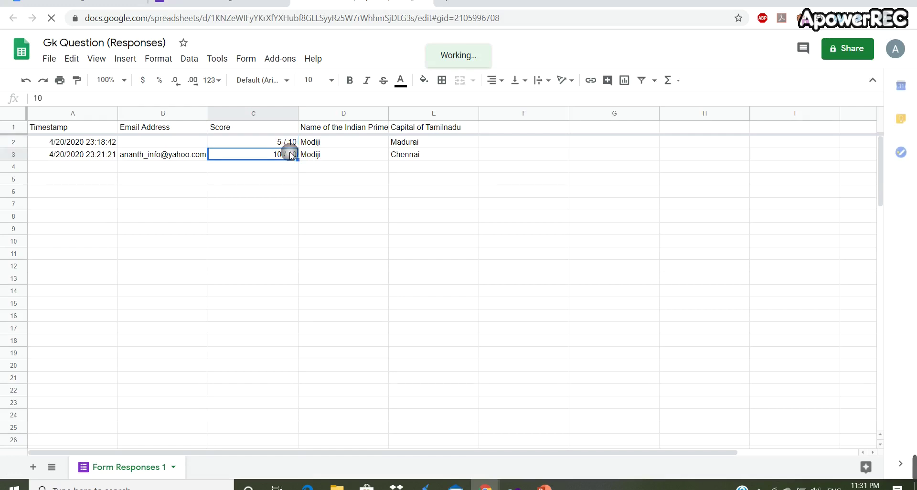
{"action": "left_click", "coordinate": [146, 142]}
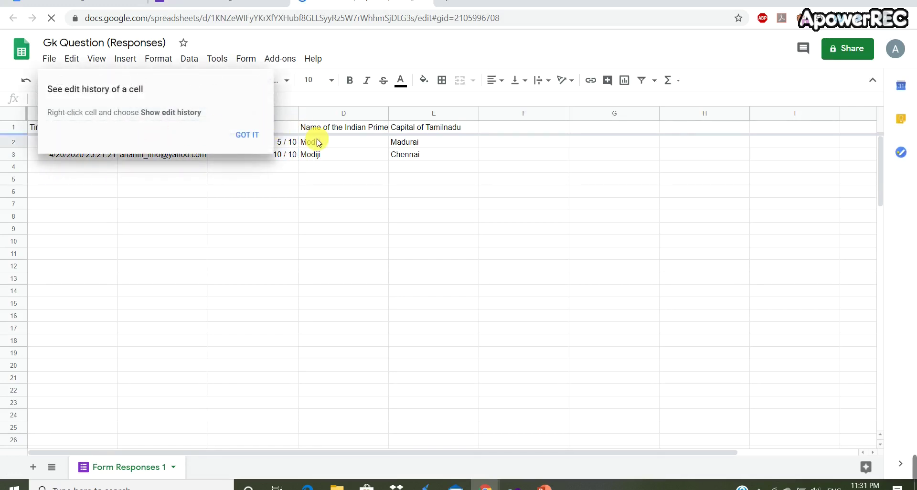
{"action": "left_click", "coordinate": [254, 136]}
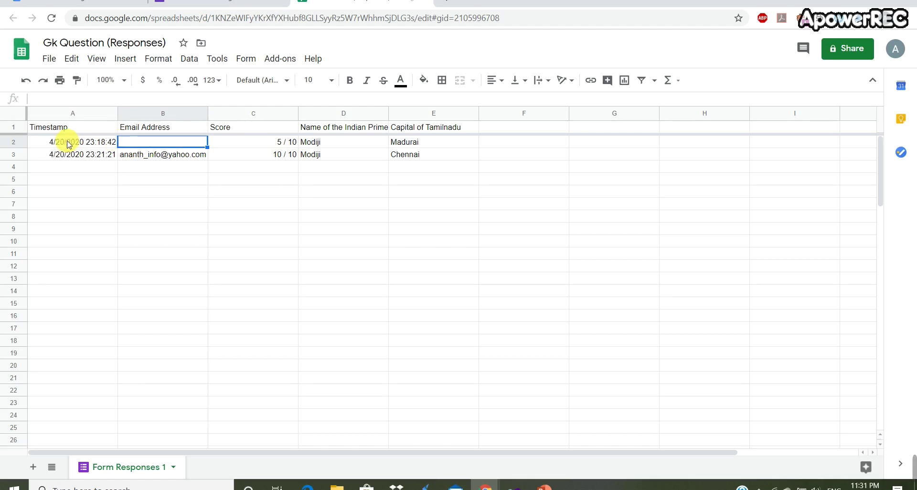
{"action": "left_click_drag", "start_coordinate": [69, 144], "coordinate": [411, 199]}
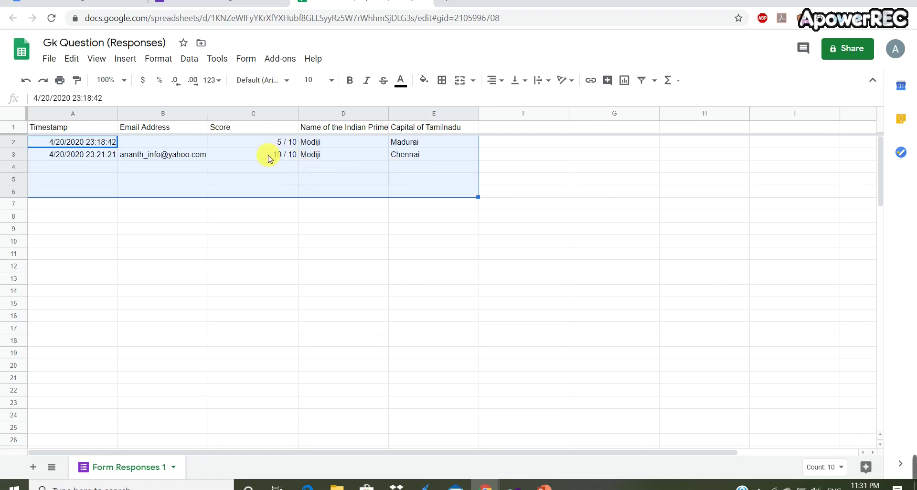
{"action": "left_click", "coordinate": [425, 1]}
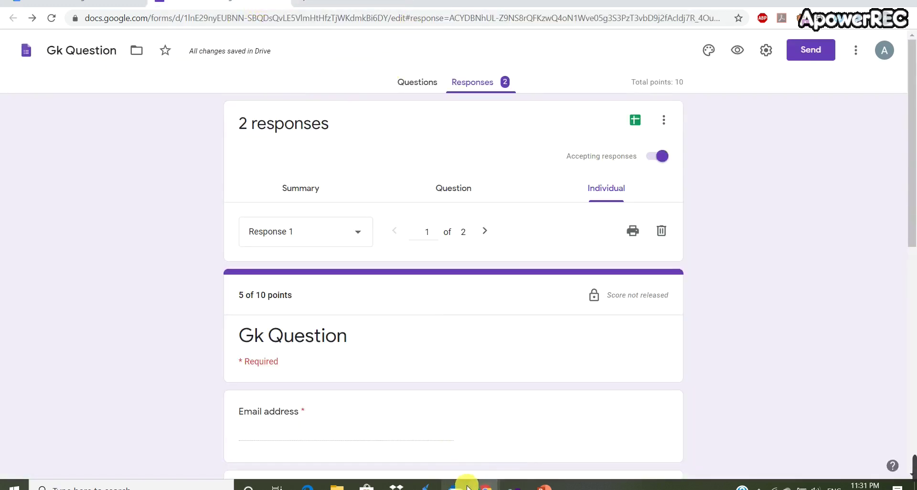
Switch back to the survey account's Google Drive and open the SBS_Online Exam form from Year2020 > OnlineExam > SBS_Exam
{"action": "left_click", "coordinate": [486, 485]}
{"action": "left_click", "coordinate": [501, 459]}
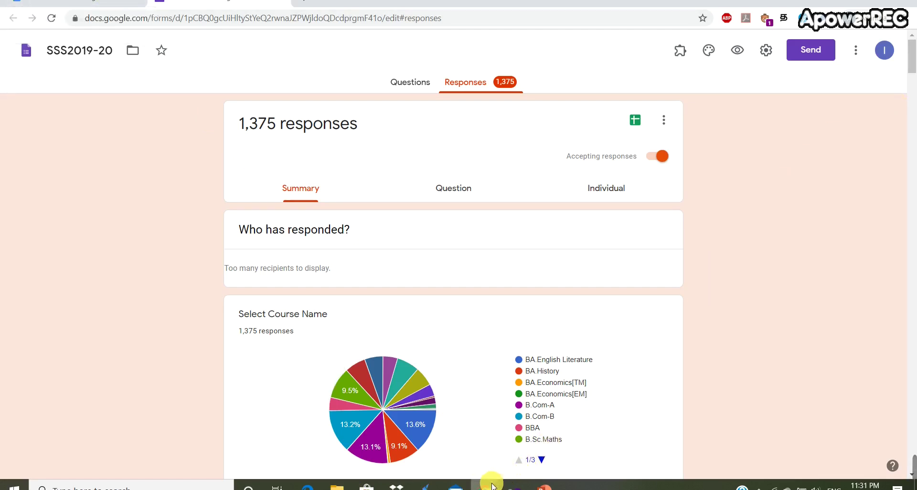
{"action": "mouse_move", "coordinate": [484, 487]}
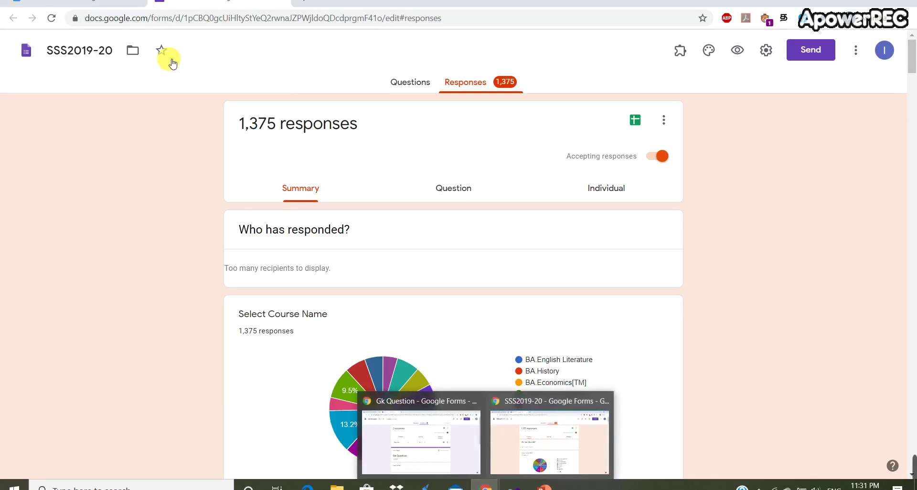
{"action": "left_click", "coordinate": [114, 11]}
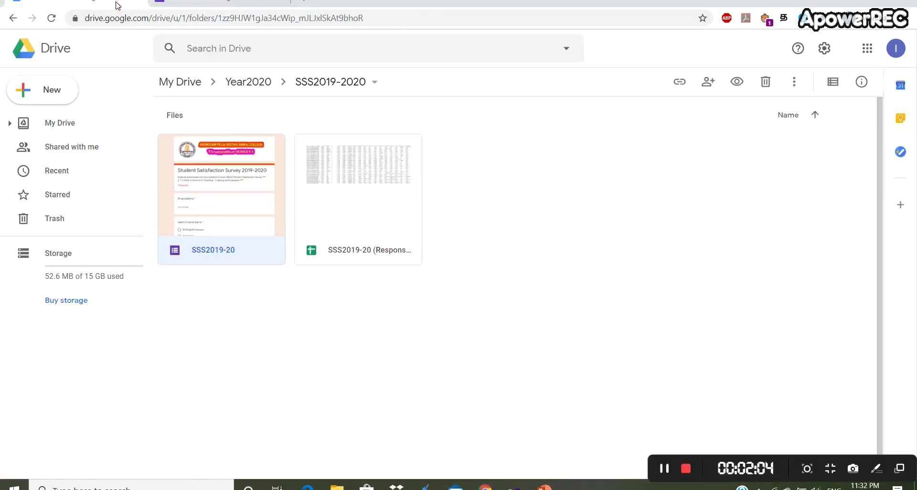
{"action": "left_click", "coordinate": [252, 84]}
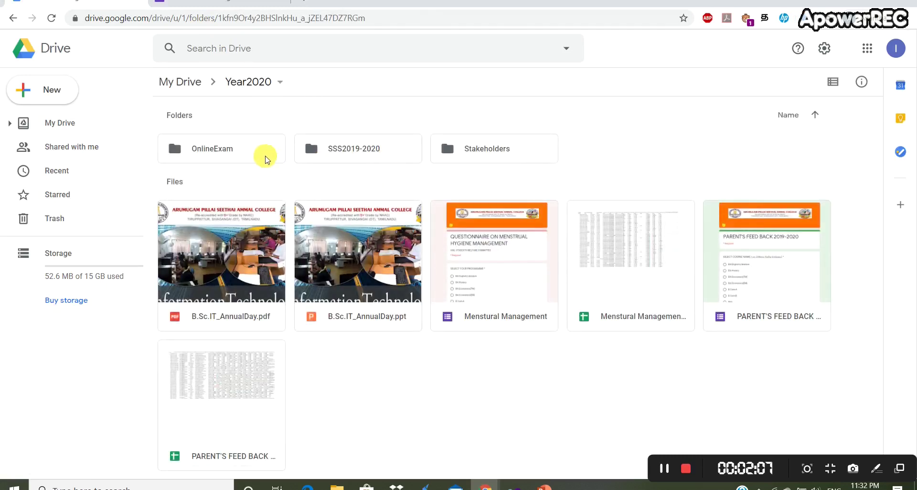
{"action": "left_click", "coordinate": [261, 158]}
{"action": "double_click", "coordinate": [260, 157]}
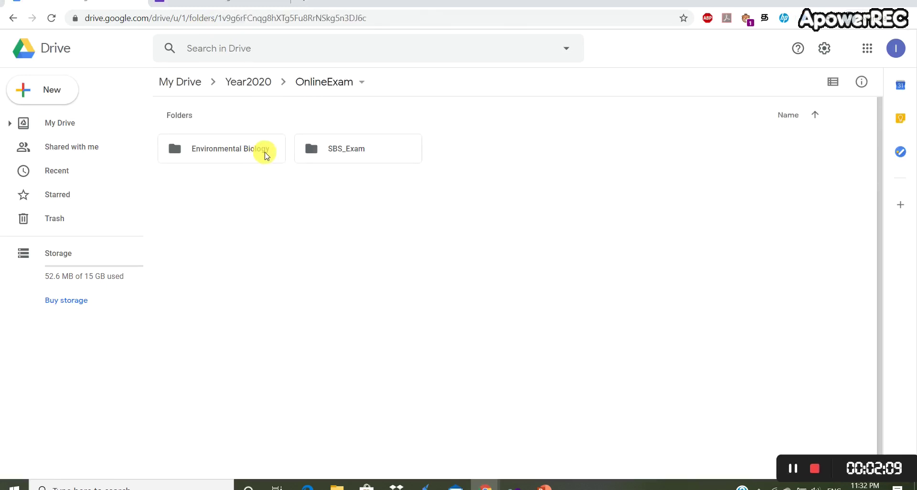
{"action": "double_click", "coordinate": [351, 155]}
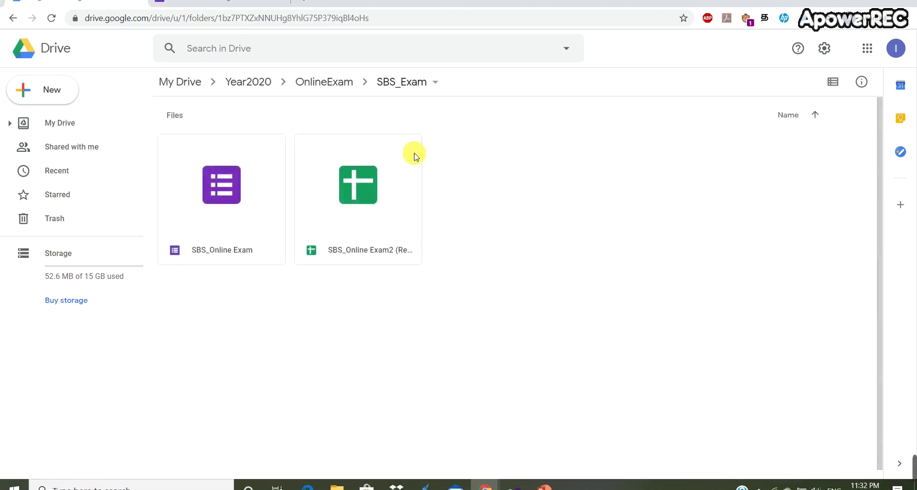
{"action": "double_click", "coordinate": [254, 200]}
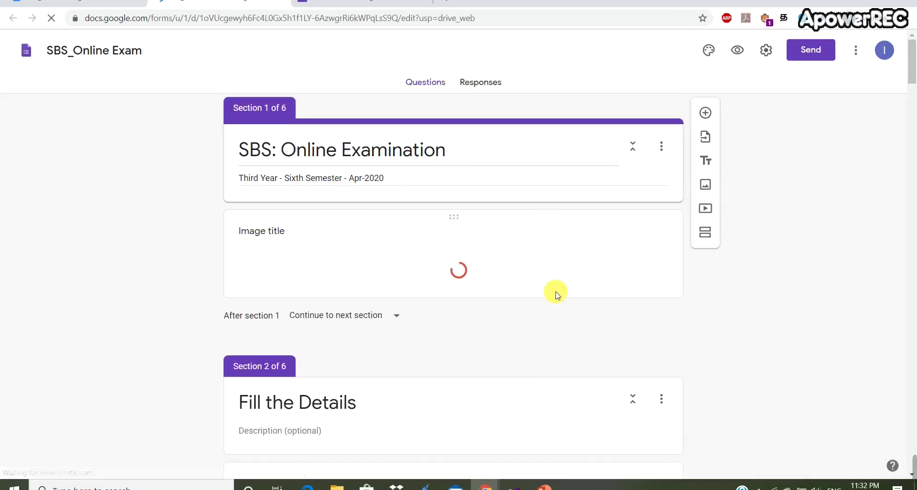
Examine the online exam form's student details and Q.No: 1-5 sections, and the opening section with its title and course image
{"action": "scroll", "coordinate": [555, 292], "scroll_direction": "down", "scroll_amount": 3}
{"action": "scroll", "coordinate": [572, 283], "scroll_direction": "down", "scroll_amount": 1}
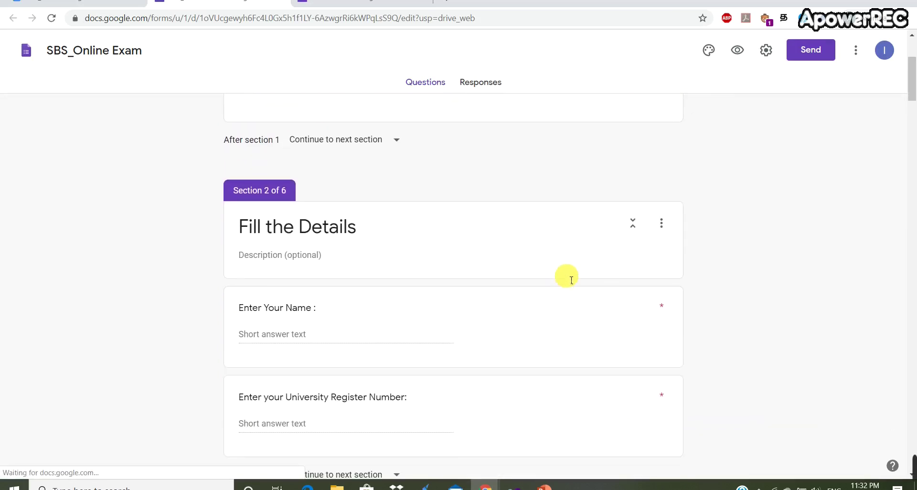
{"action": "scroll", "coordinate": [571, 282], "scroll_direction": "down", "scroll_amount": 8}
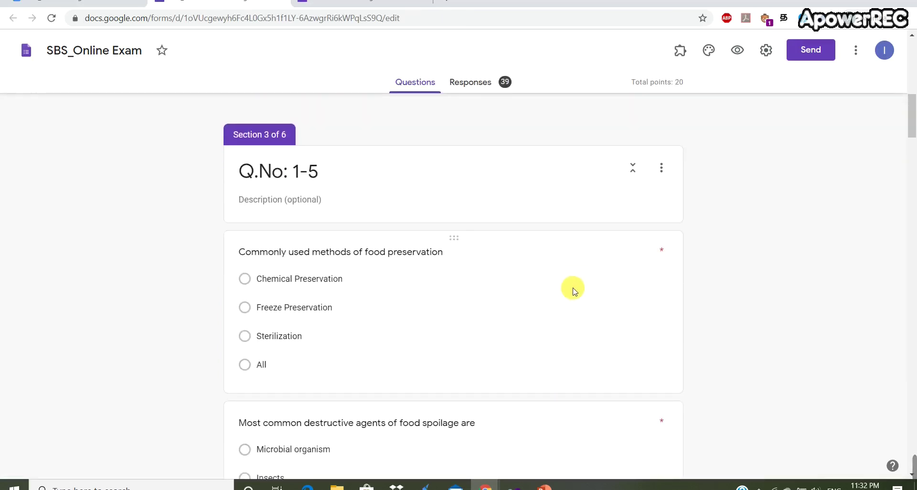
{"action": "scroll", "coordinate": [574, 290], "scroll_direction": "down", "scroll_amount": 3}
{"action": "scroll", "coordinate": [574, 290], "scroll_direction": "down", "scroll_amount": 1}
{"action": "scroll", "coordinate": [573, 287], "scroll_direction": "up", "scroll_amount": 10}
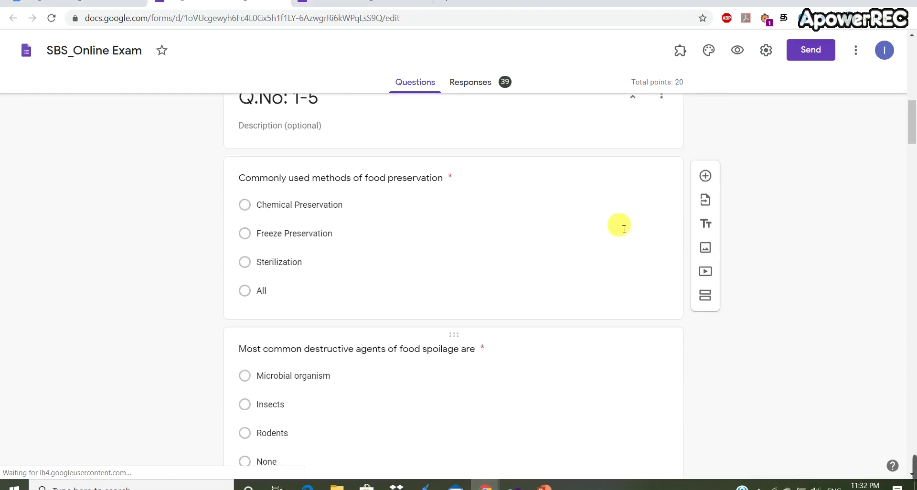
{"action": "scroll", "coordinate": [347, 283], "scroll_direction": "down", "scroll_amount": 6}
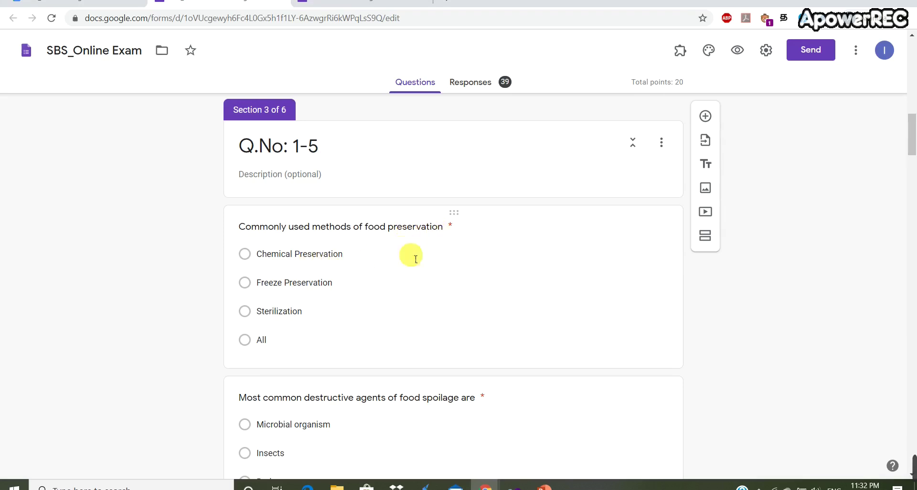
{"action": "left_click_drag", "start_coordinate": [912, 155], "coordinate": [912, 84]}
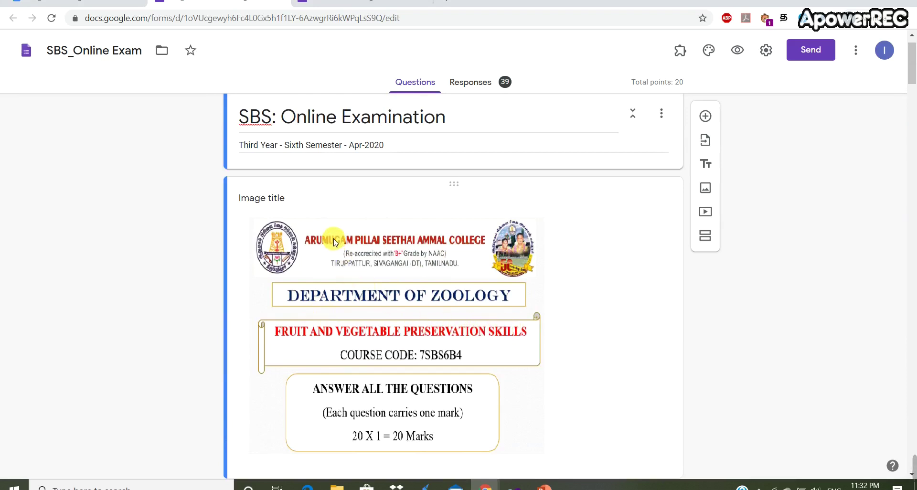
{"action": "scroll", "coordinate": [324, 238], "scroll_direction": "up", "scroll_amount": 1}
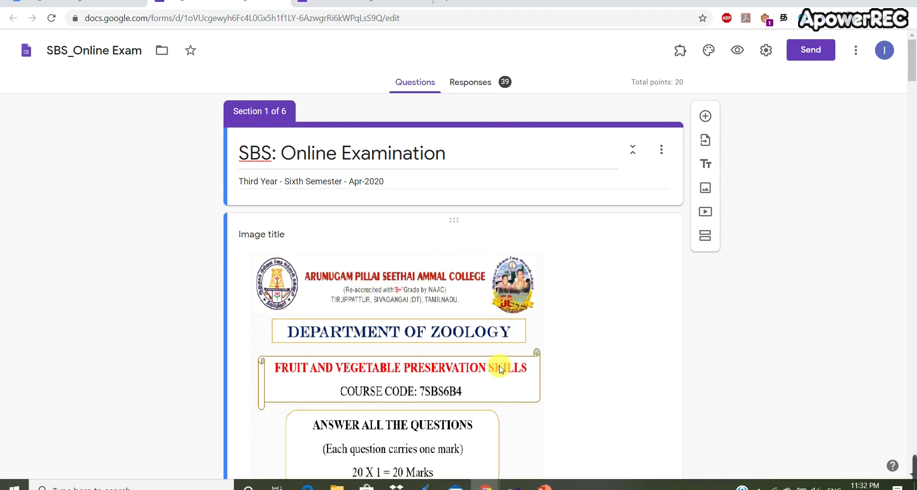
{"action": "scroll", "coordinate": [537, 311], "scroll_direction": "down", "scroll_amount": 1}
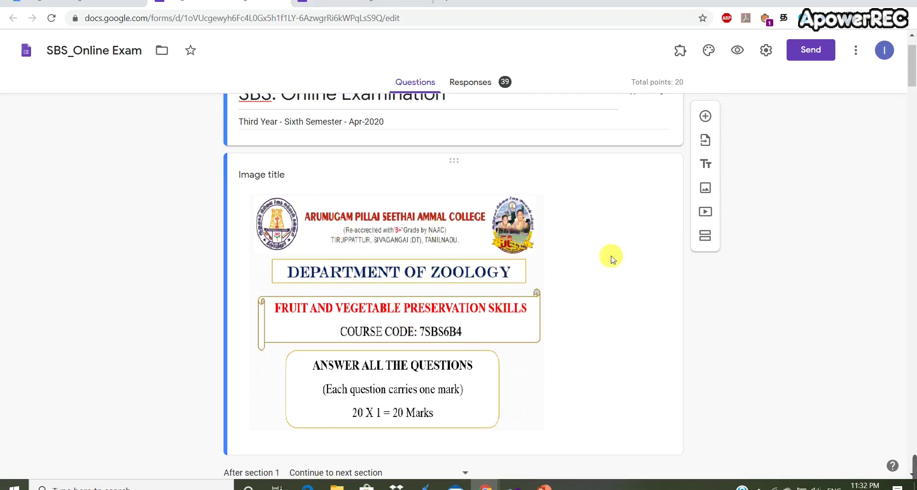
Open the food preservation methods question in the Q.No: 1-5 section to view its options and marked answer
{"action": "scroll", "coordinate": [563, 262], "scroll_direction": "down", "scroll_amount": 14}
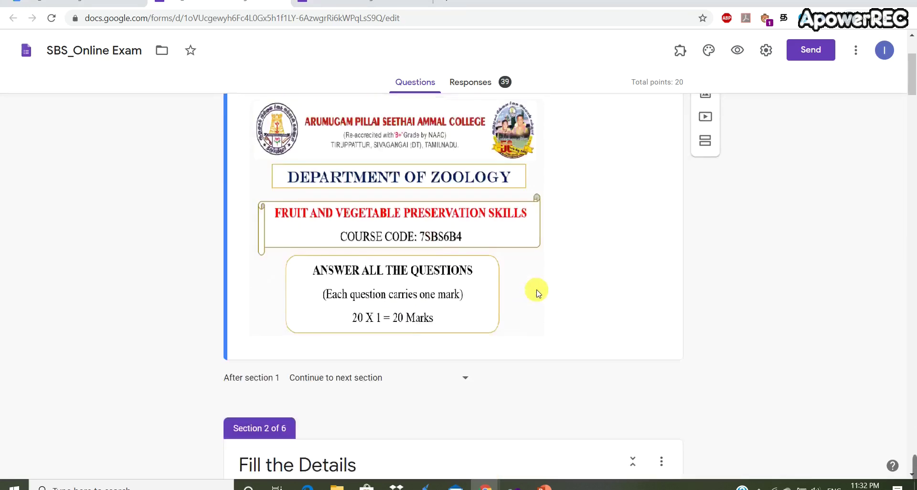
{"action": "scroll", "coordinate": [477, 305], "scroll_direction": "down", "scroll_amount": 3}
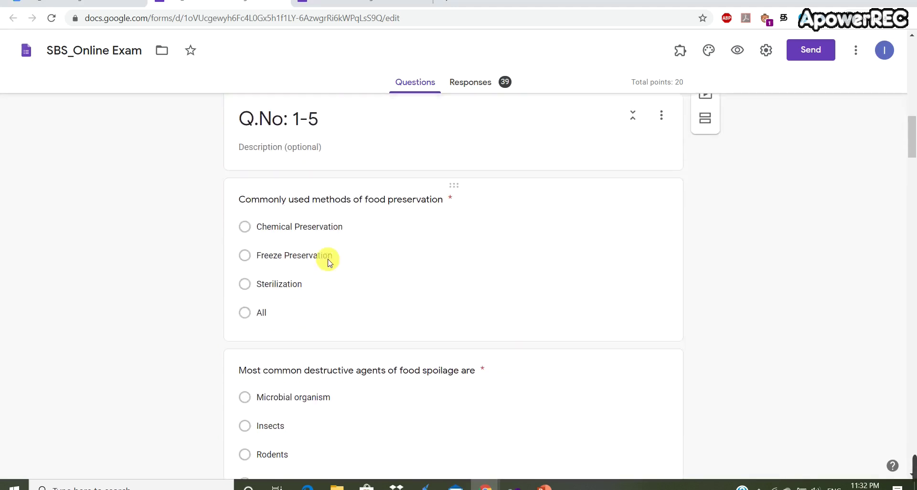
{"action": "left_click", "coordinate": [332, 140]}
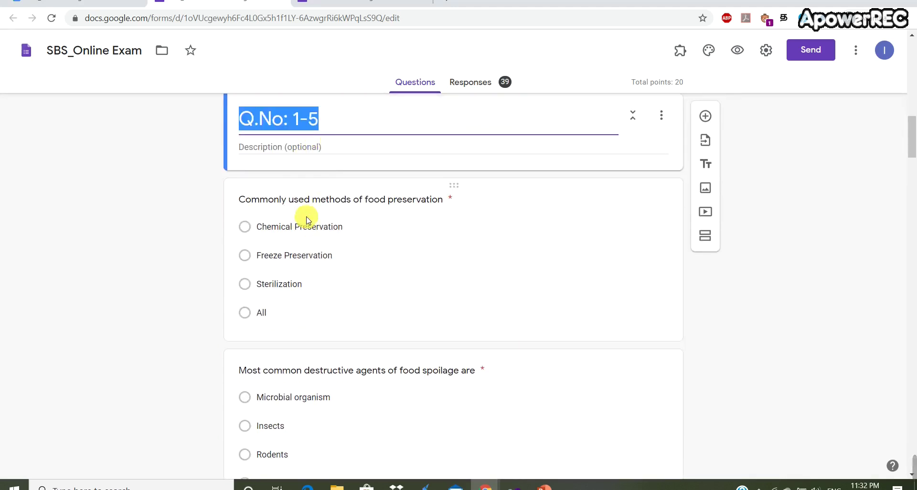
{"action": "left_click", "coordinate": [240, 201]}
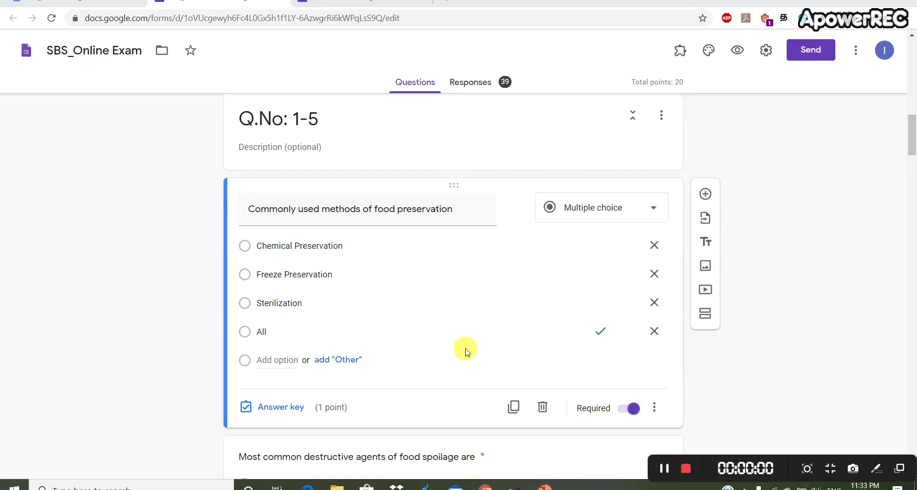